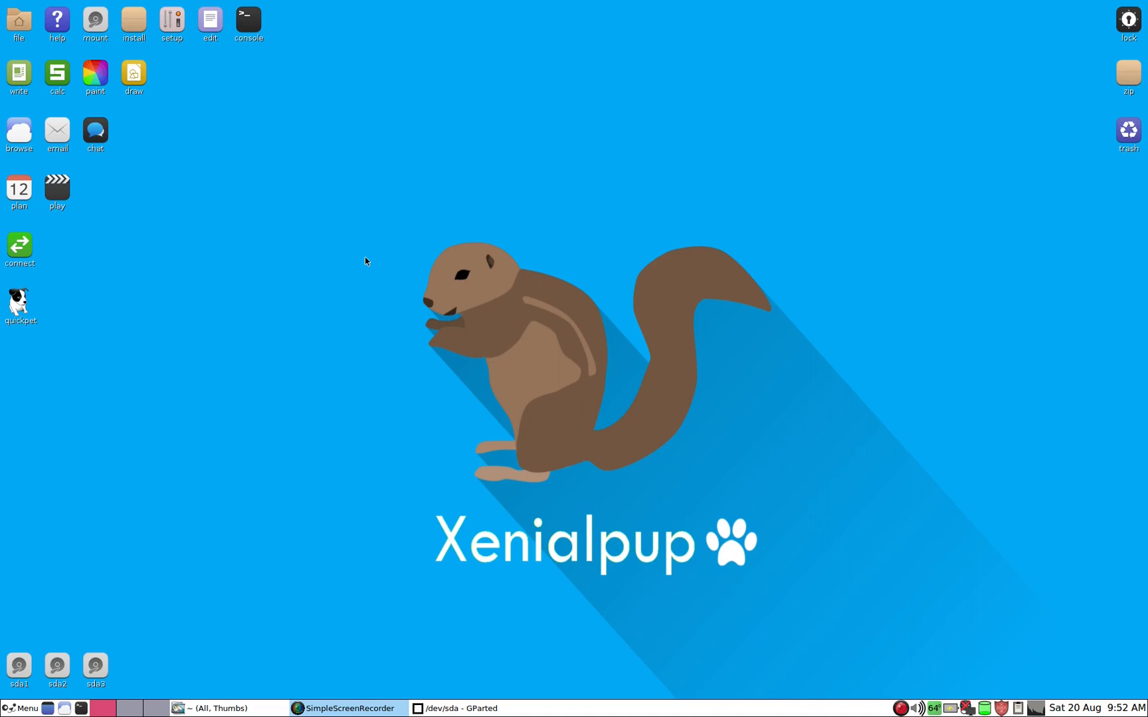
- Open the GParted partition manager for the sda internal drive and bring its partition window into view on the desktop
click(338, 233)
mouse_move(352, 230)
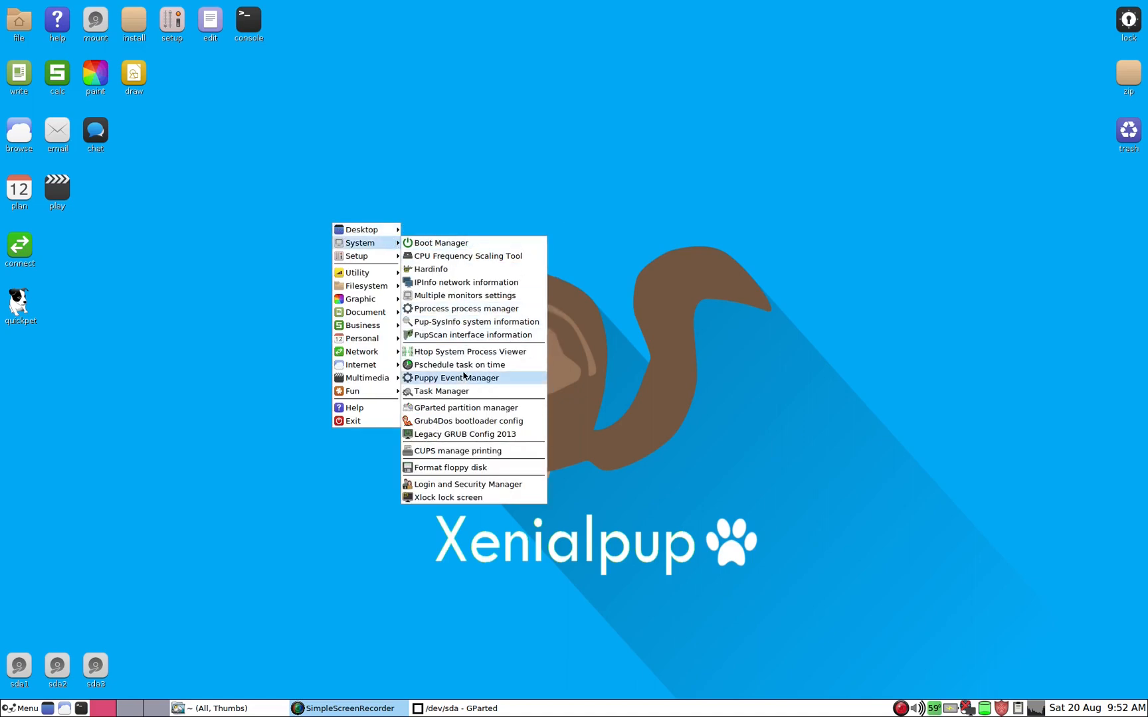
click(464, 407)
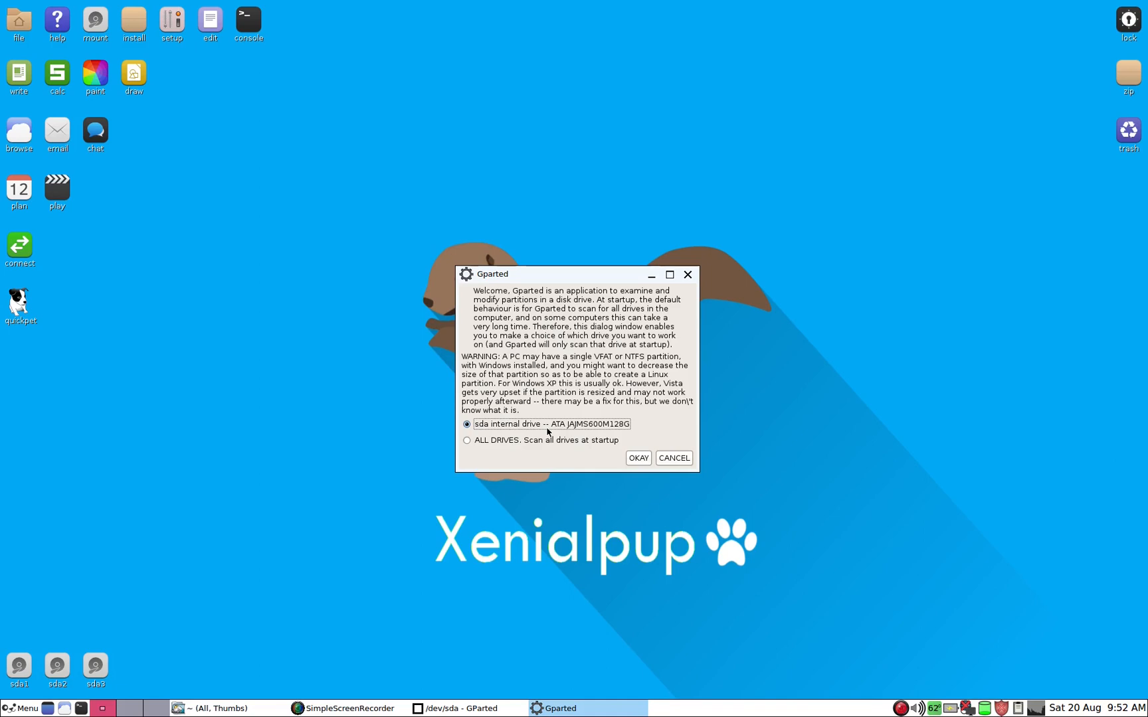
click(634, 458)
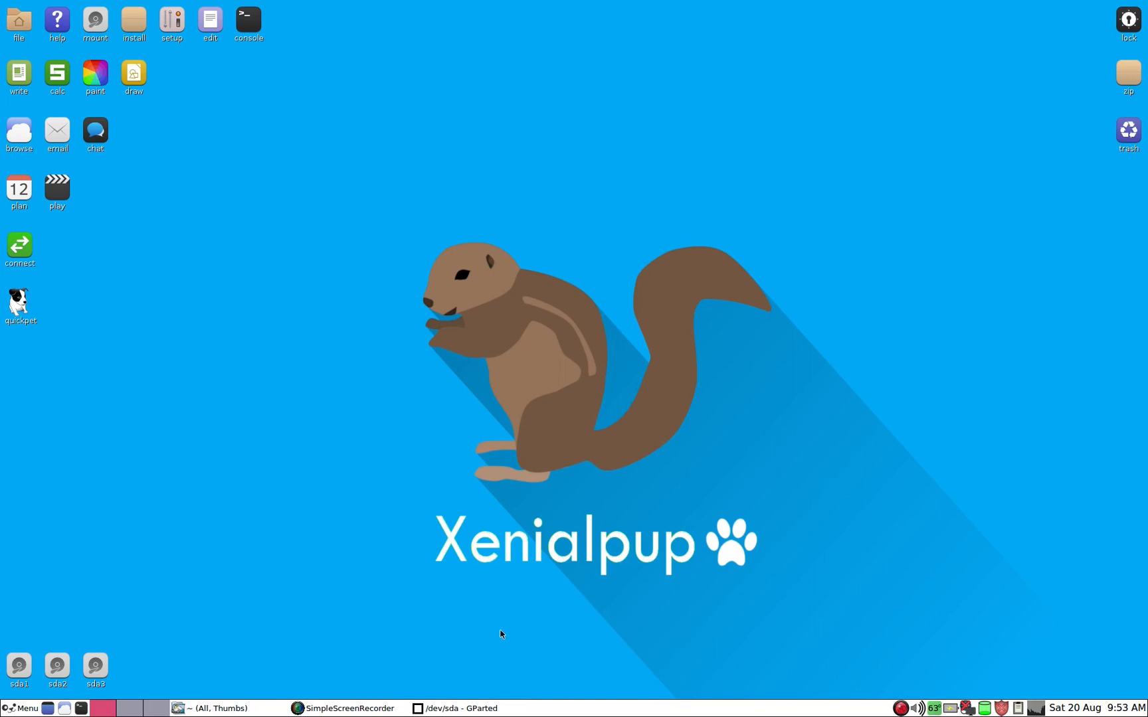
click(478, 708)
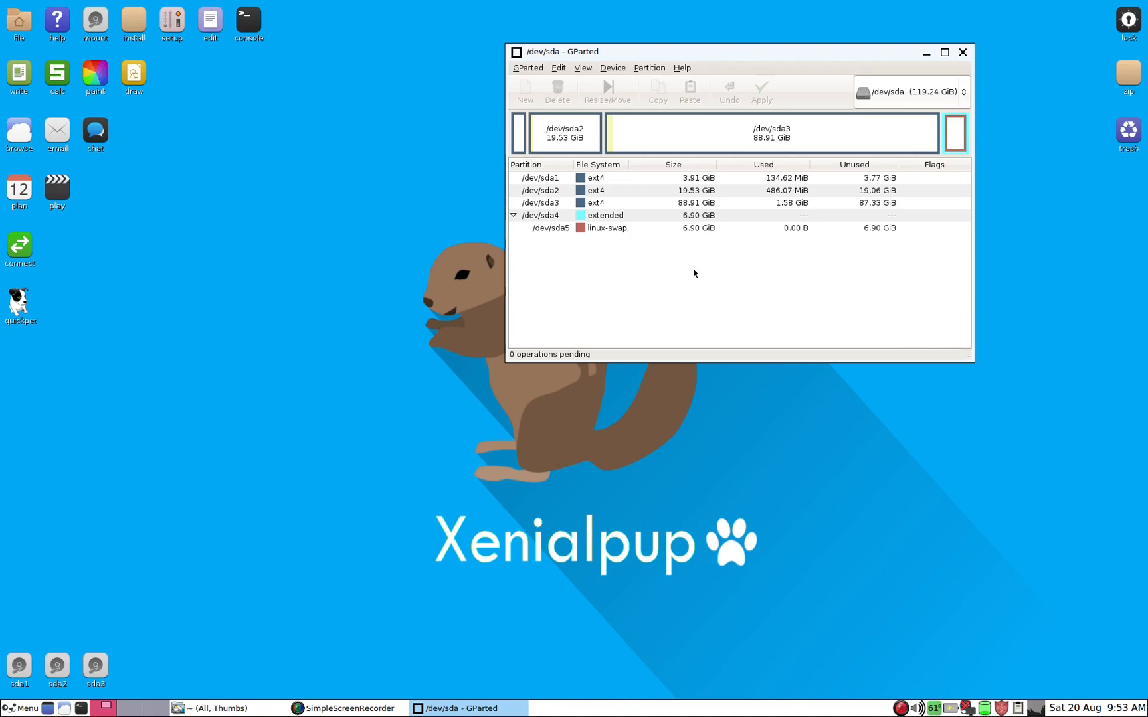
drag(759, 59, 487, 107)
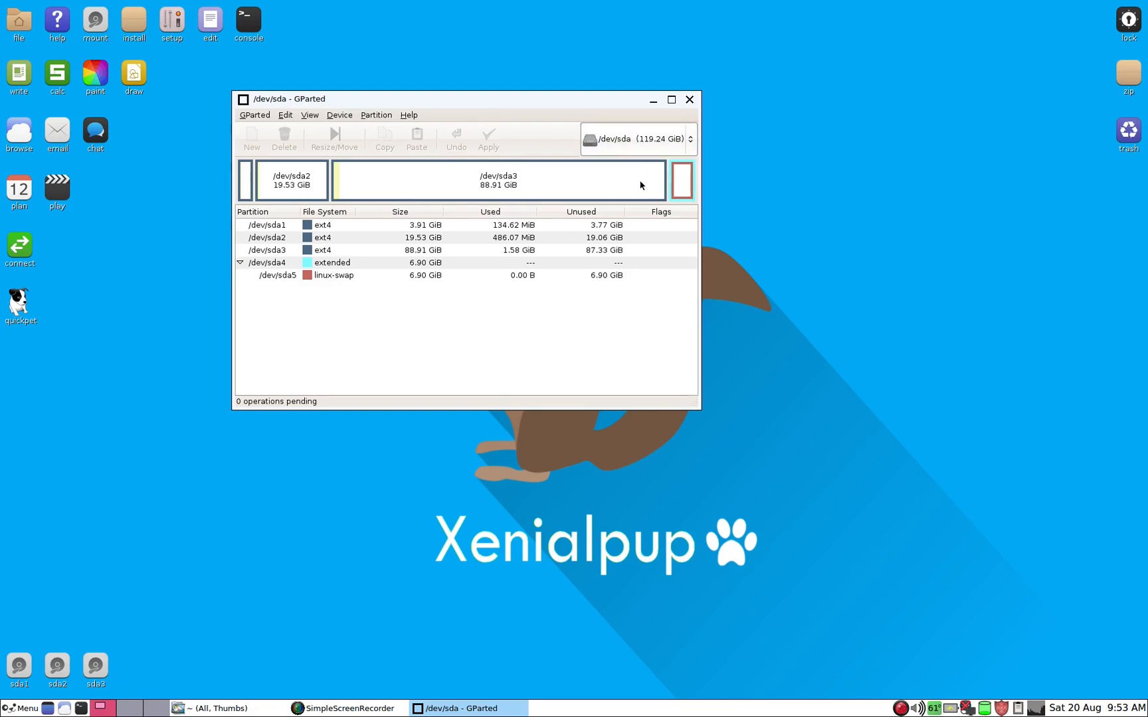
- Create a new msdos partition table on /dev/sda, erasing the entire disk
right_click(680, 184)
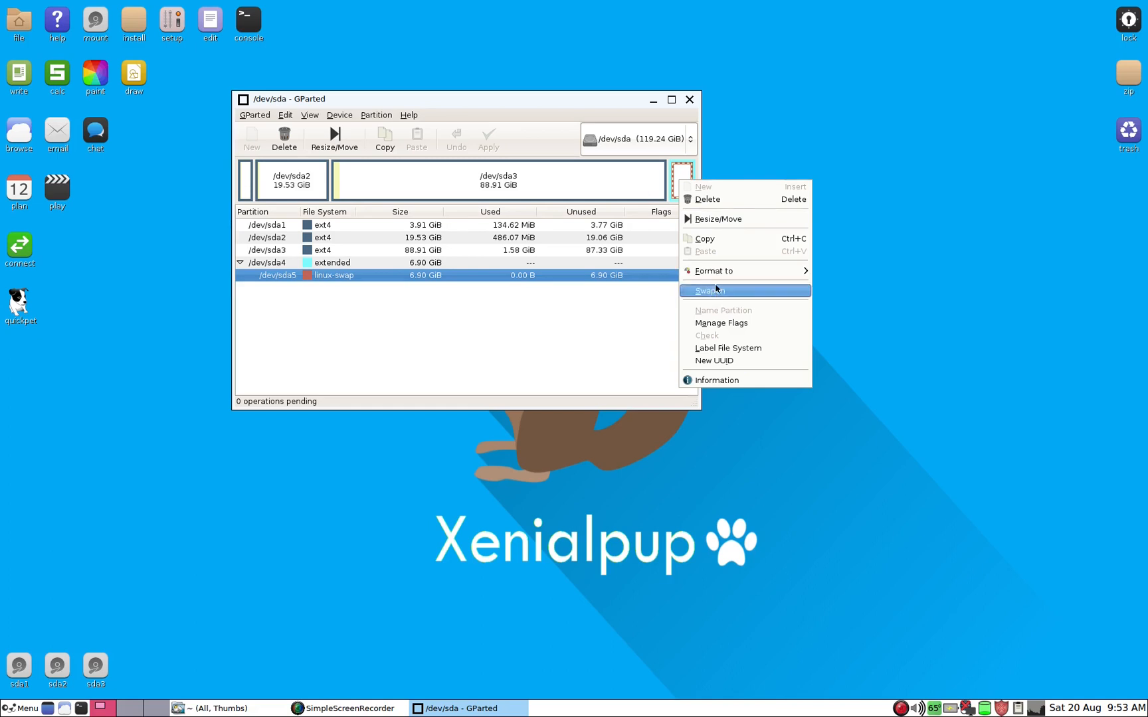
click(618, 181)
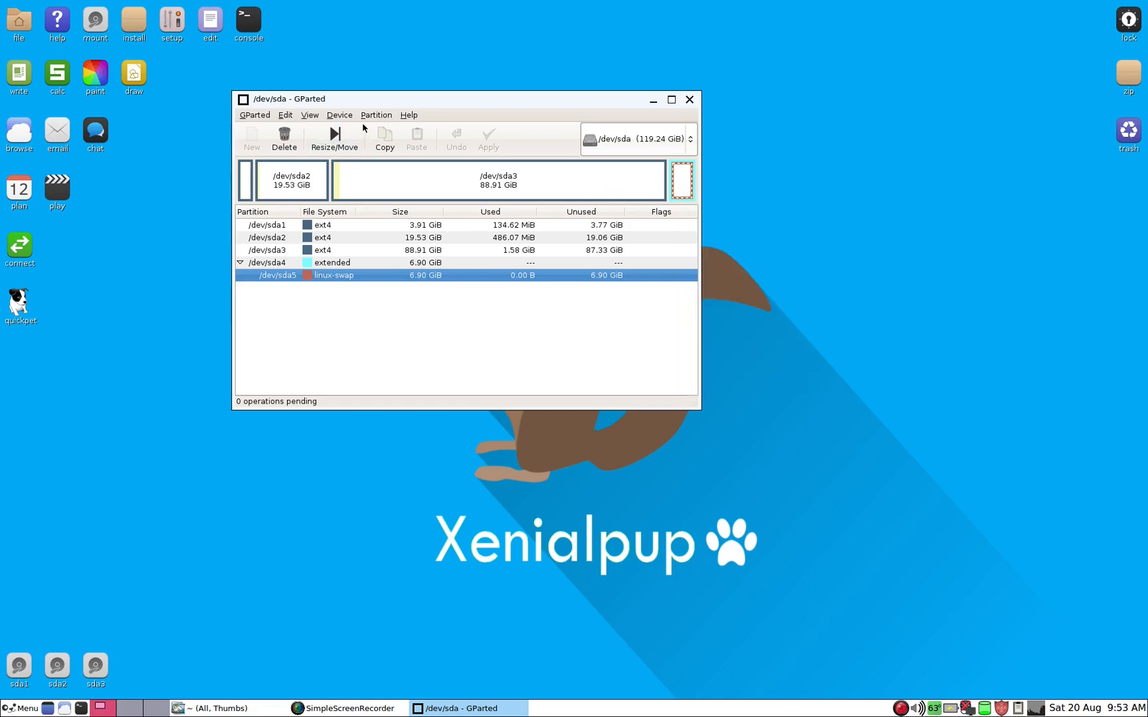
click(345, 118)
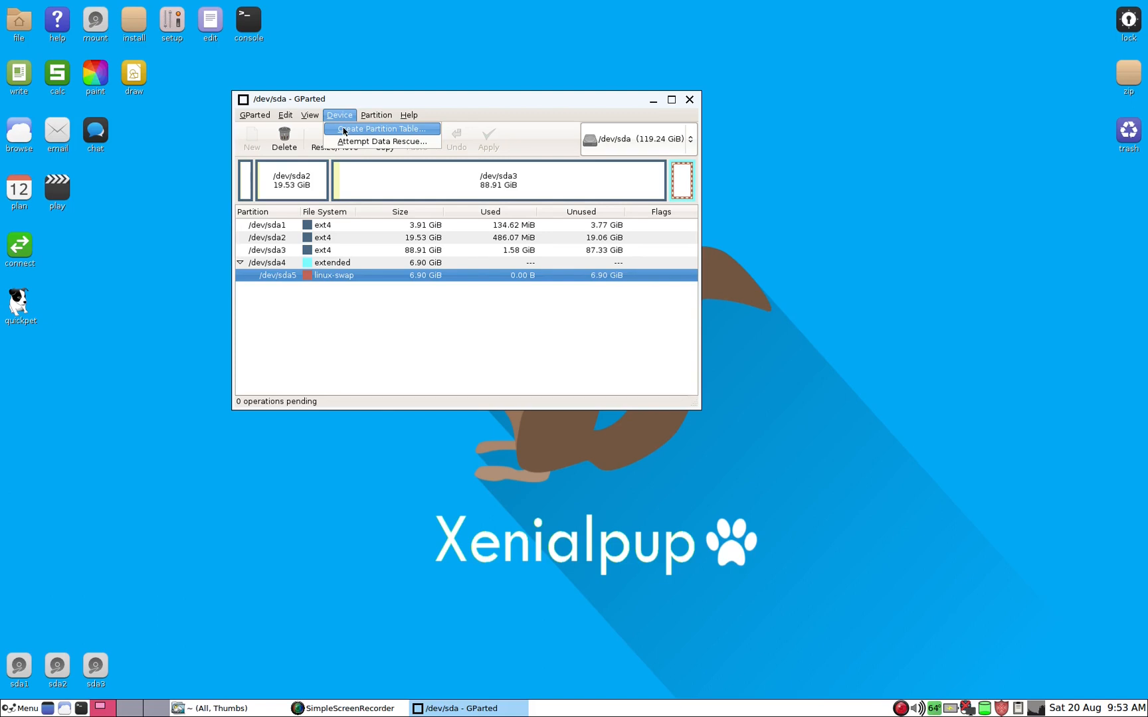
click(345, 132)
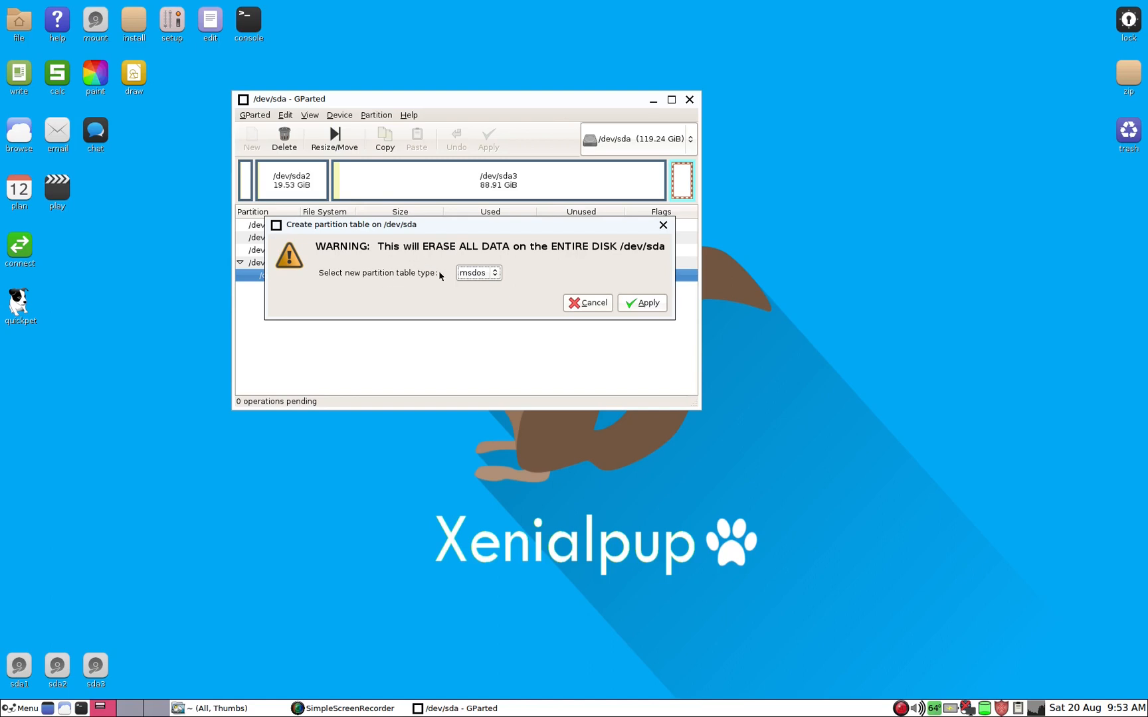
click(646, 304)
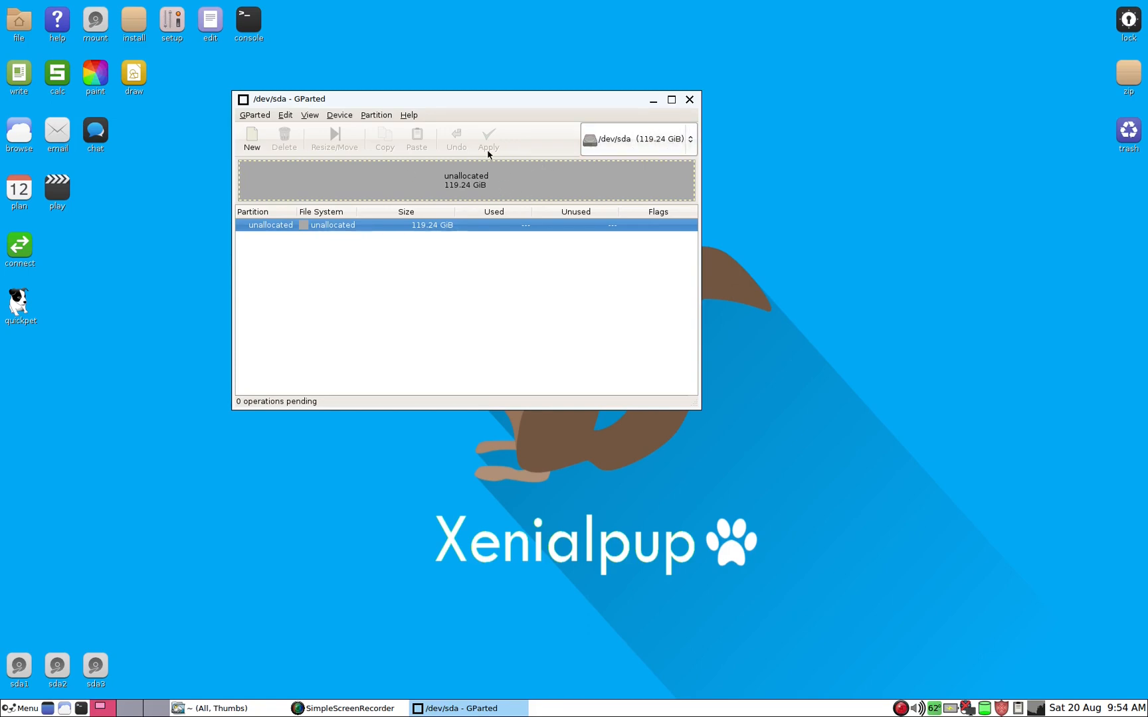
- Add a 4000 MiB primary ext4 partition labelled "pups" at the start of the unallocated space
drag(485, 102, 398, 125)
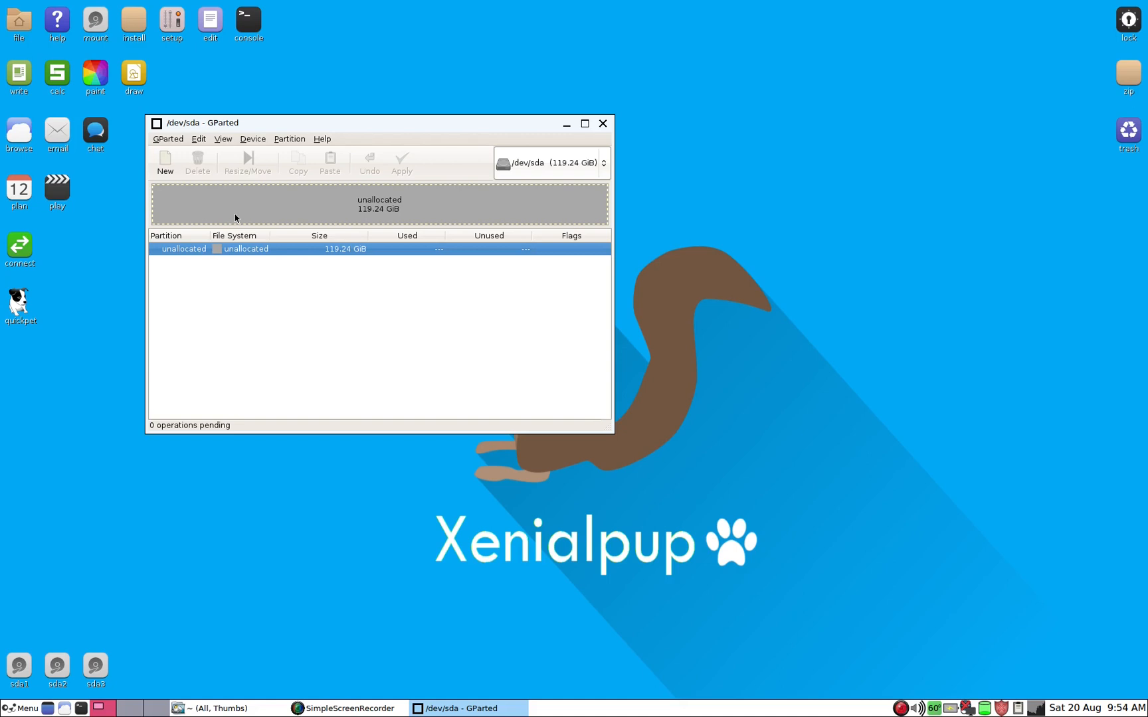
click(172, 171)
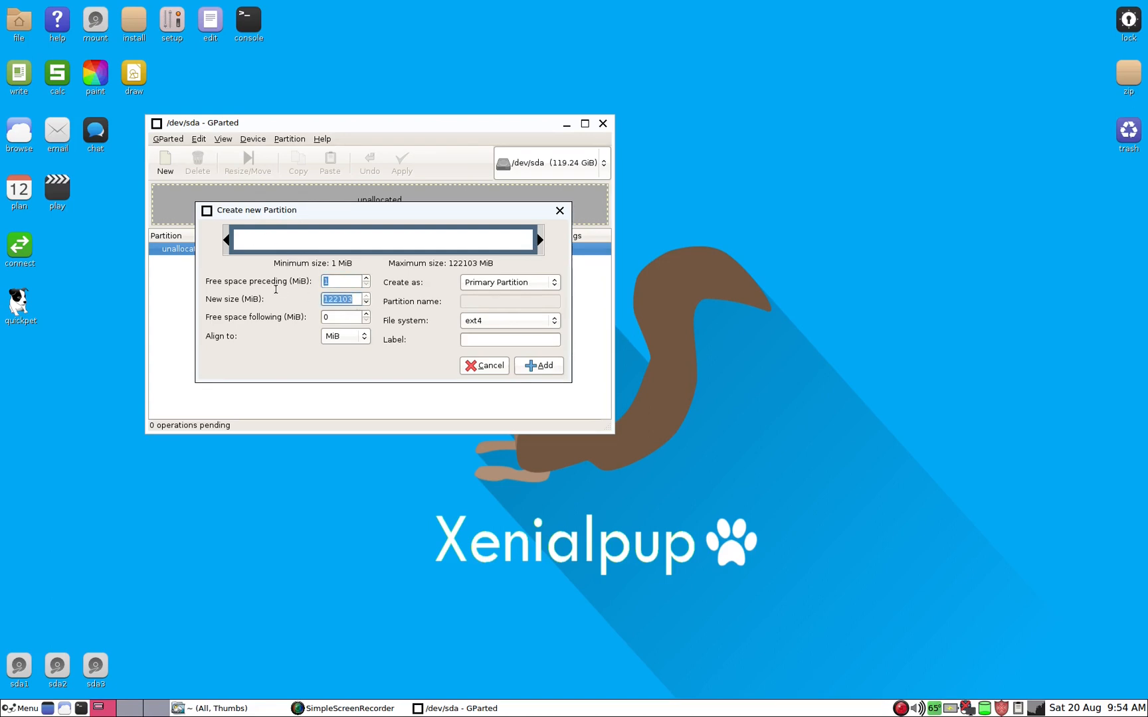
key(Tab)
text(4000)
click(524, 341)
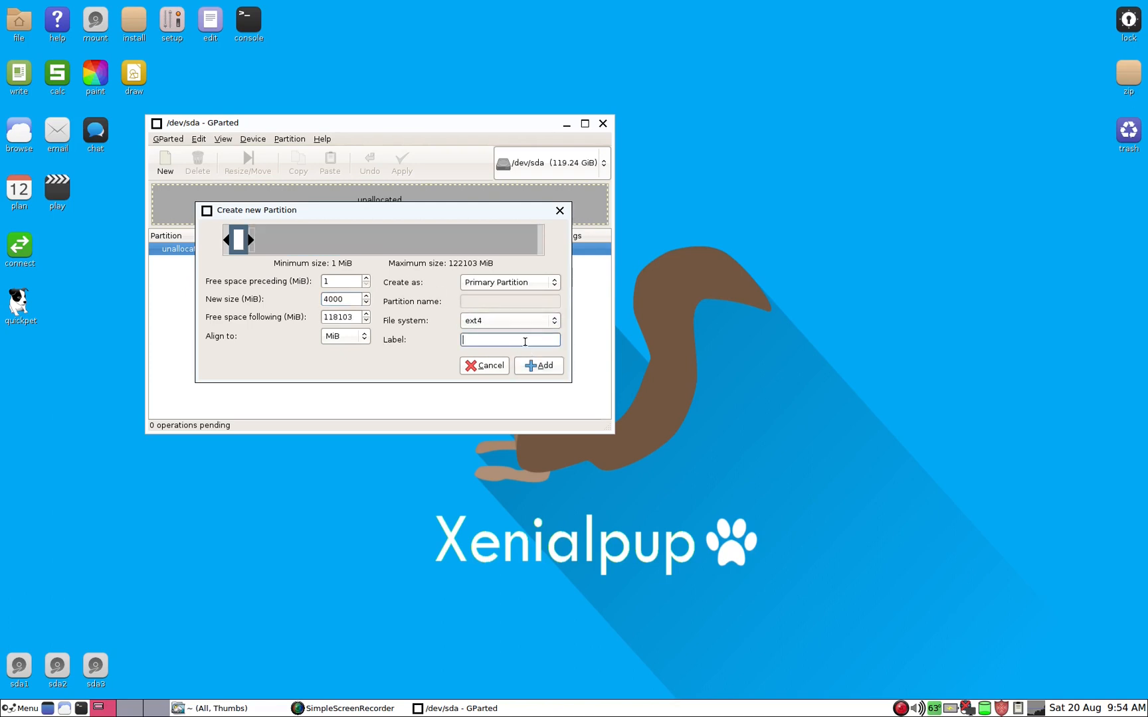
text(pups)
click(534, 366)
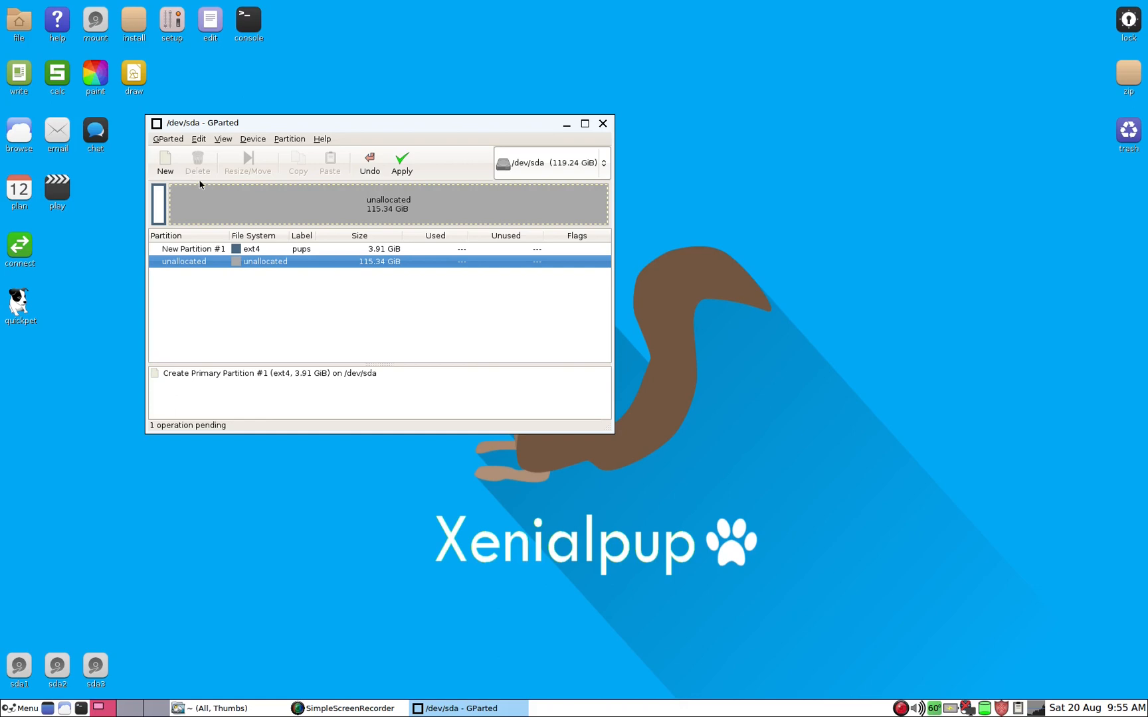
- Add a second primary ext4 partition of 20000 MiB labelled "SAV" in the unallocated space
click(176, 171)
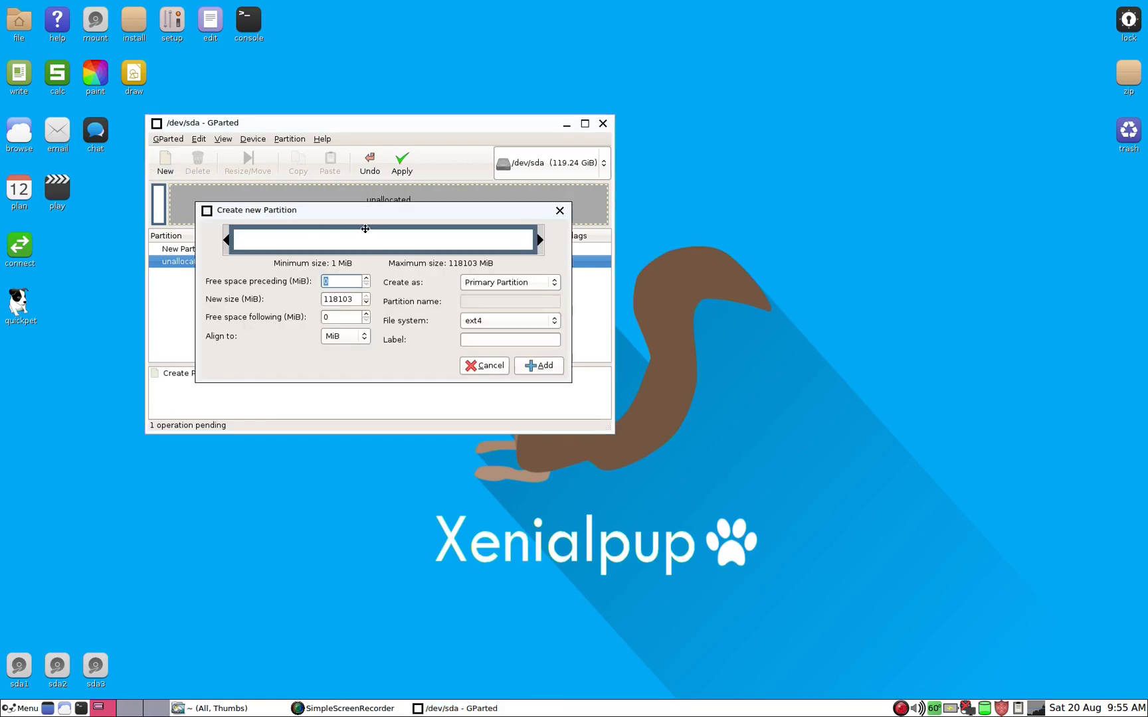
double_click(354, 299)
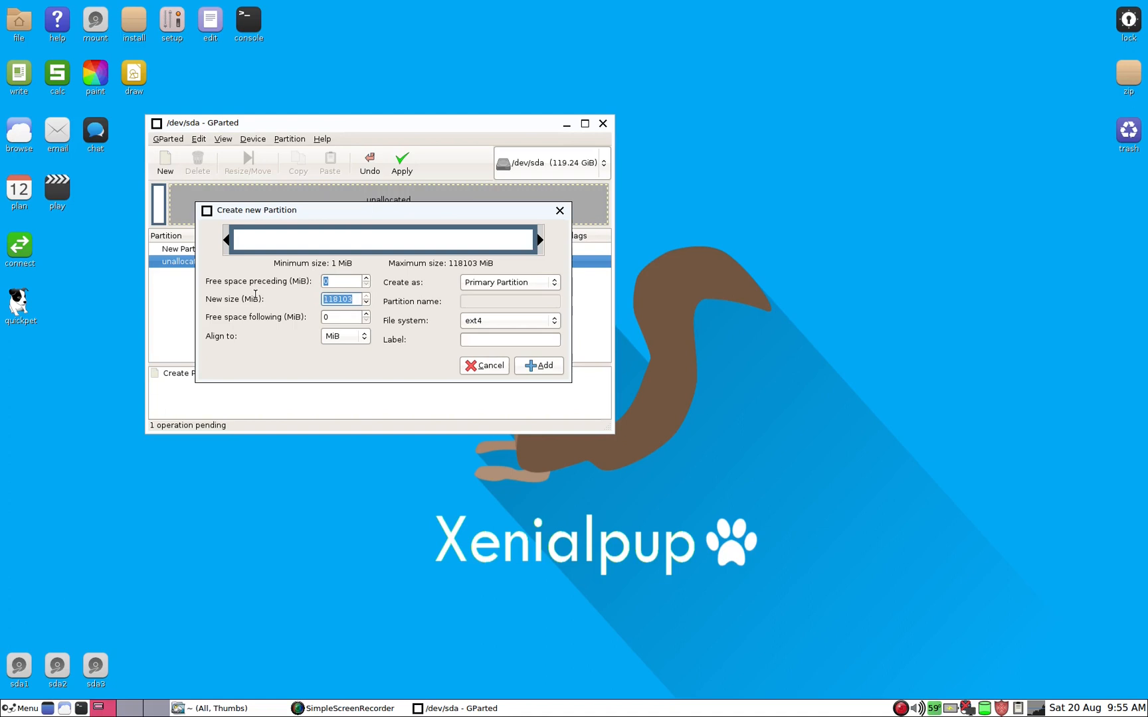
text(20000)
click(480, 342)
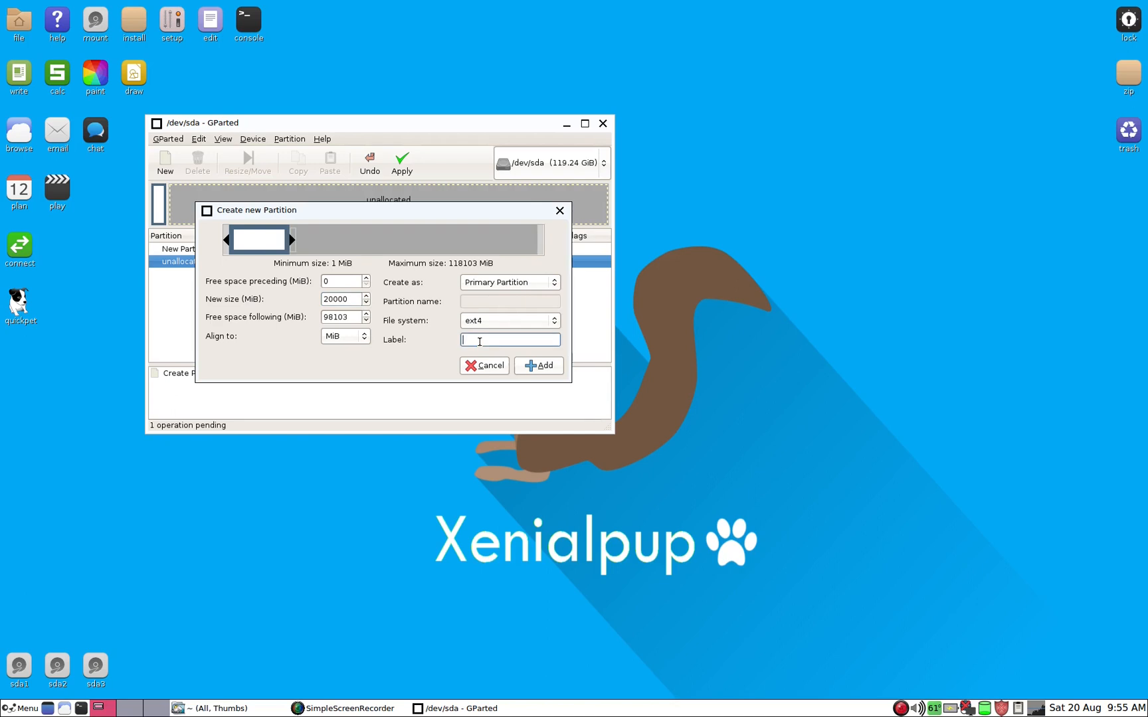
text(SAV)
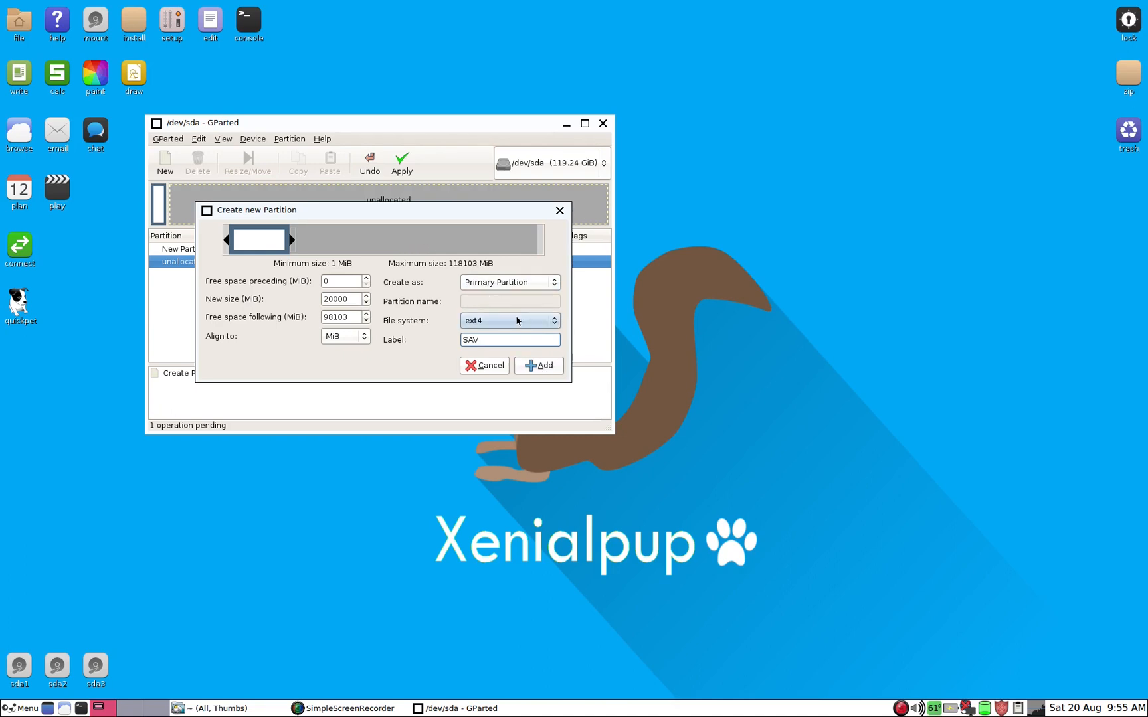
click(533, 366)
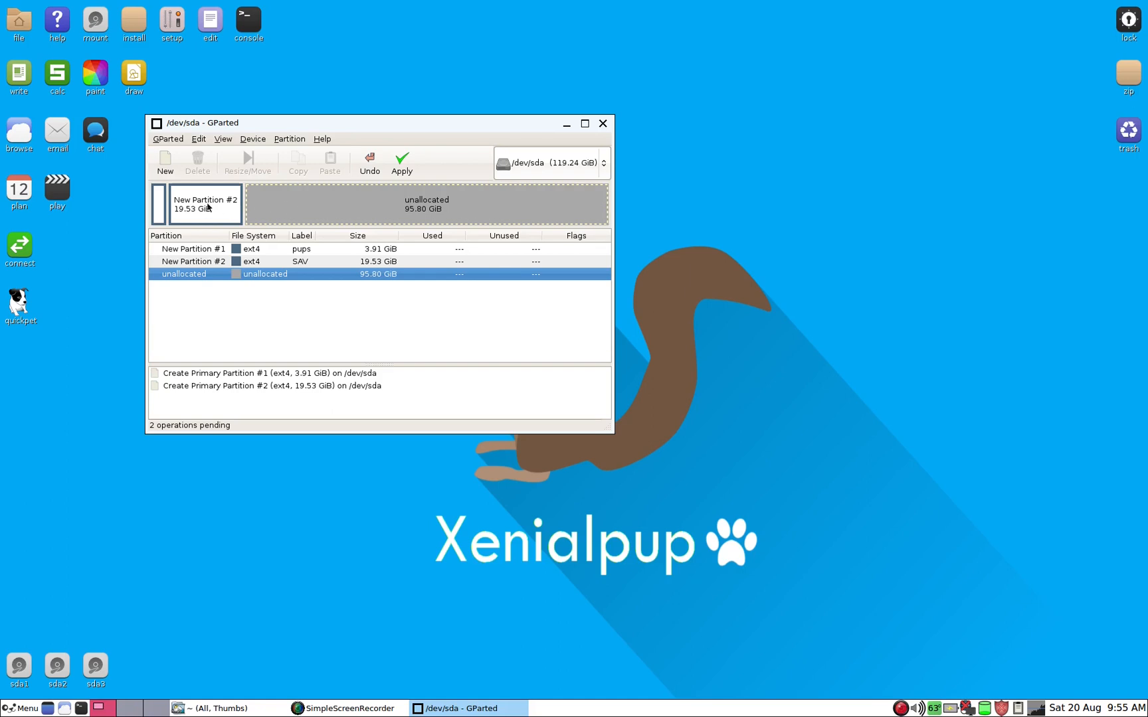
- Add a third primary ext4 partition of about 91430 MiB labelled "store", leaving about 6670 MiB free after it
click(158, 203)
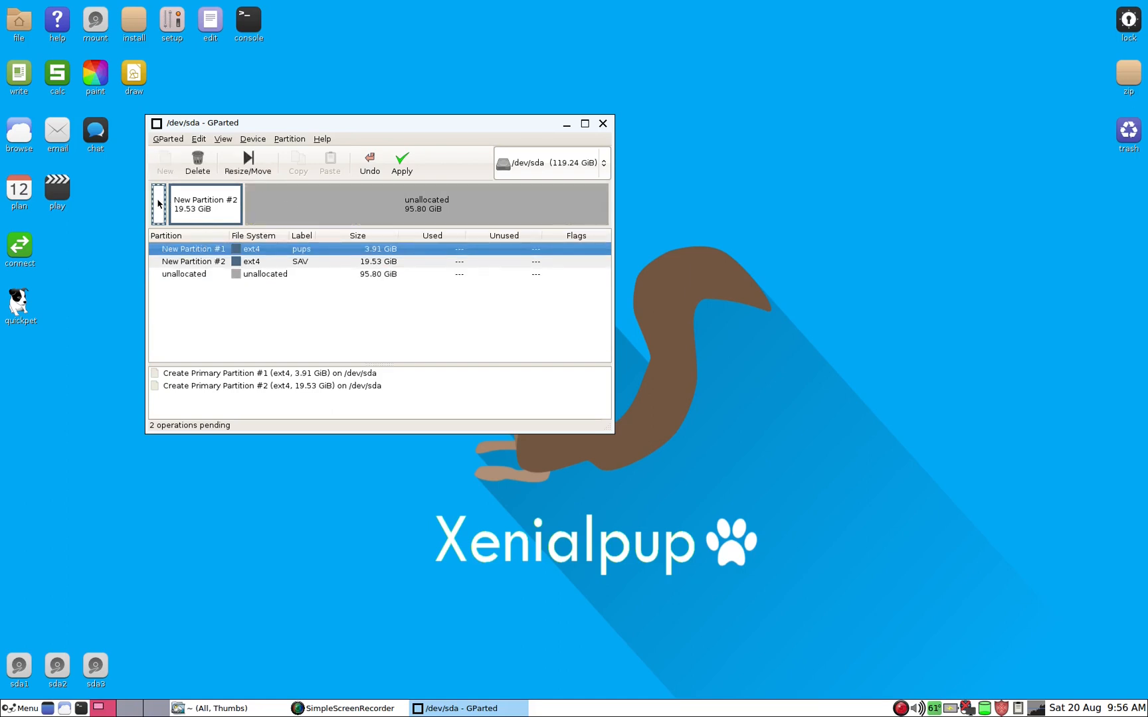
click(335, 194)
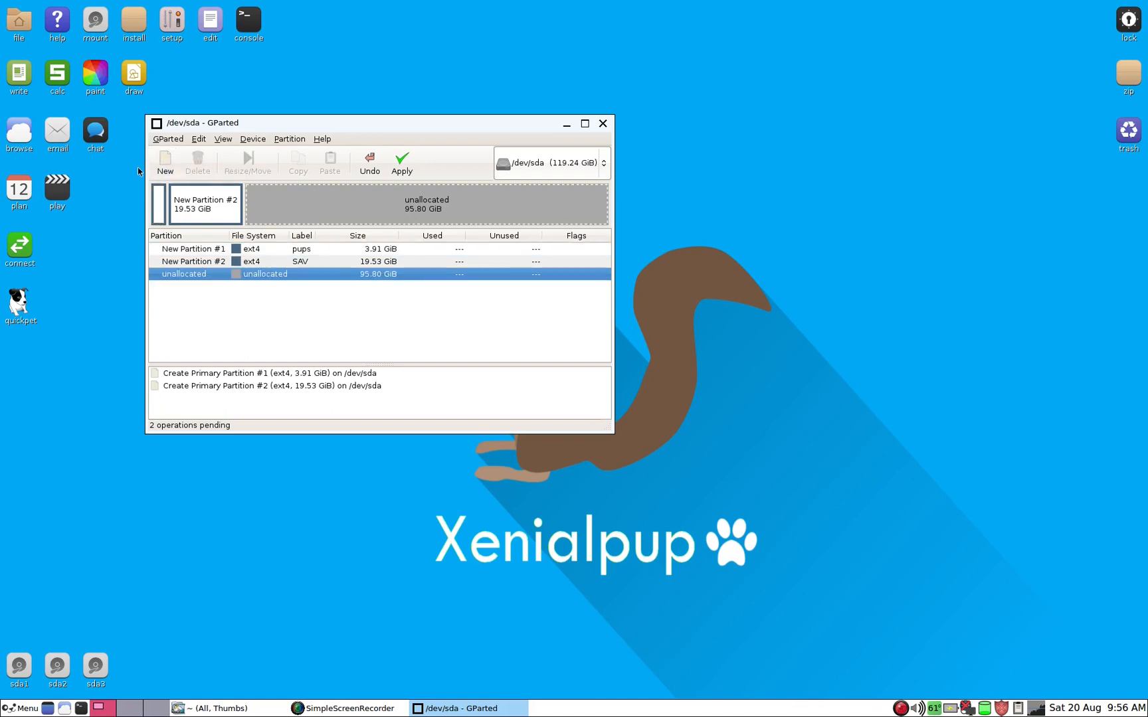
click(158, 173)
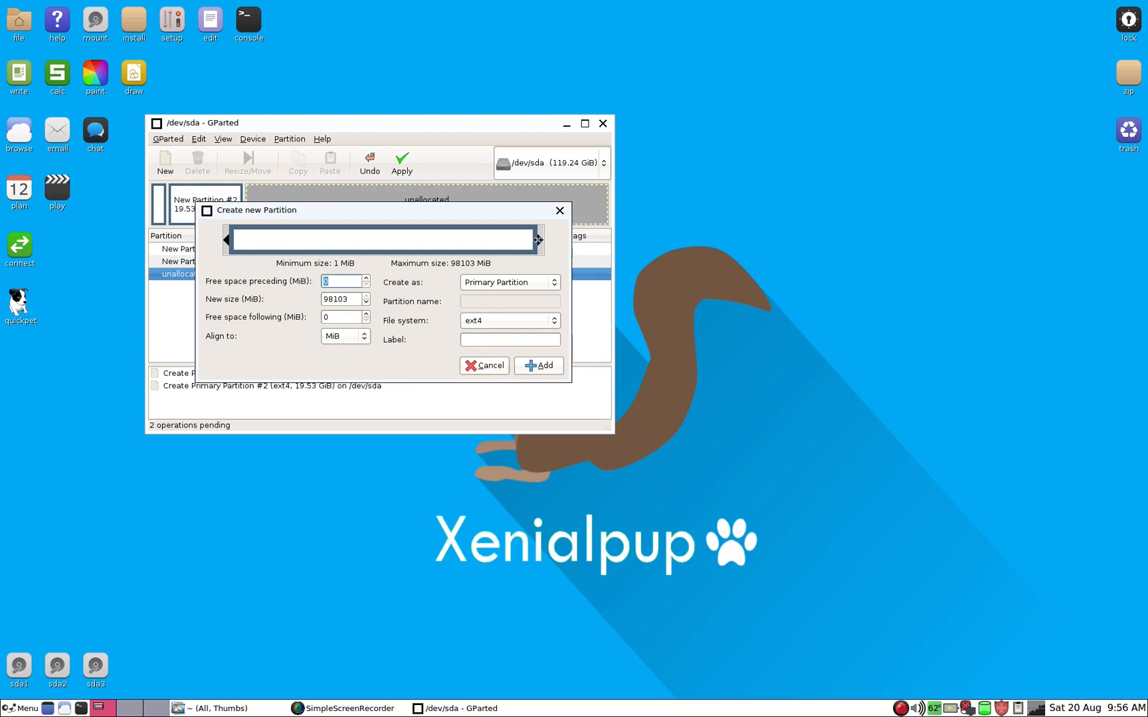
drag(538, 240, 512, 242)
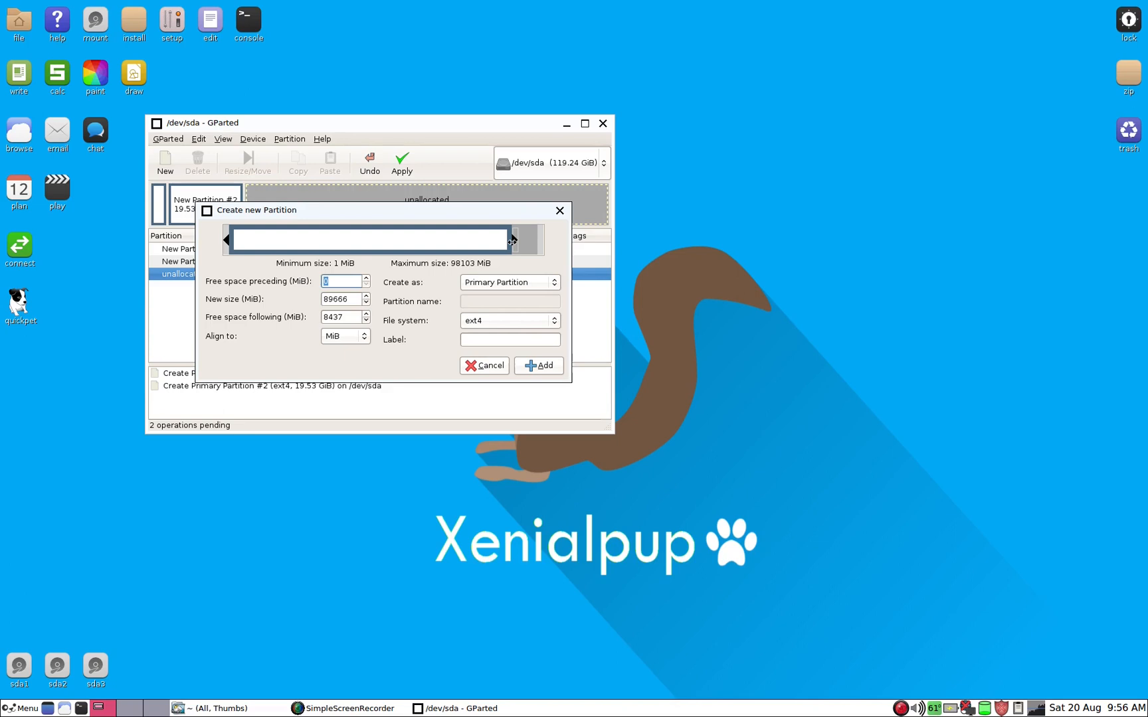
drag(512, 241, 512, 242)
drag(513, 242, 518, 241)
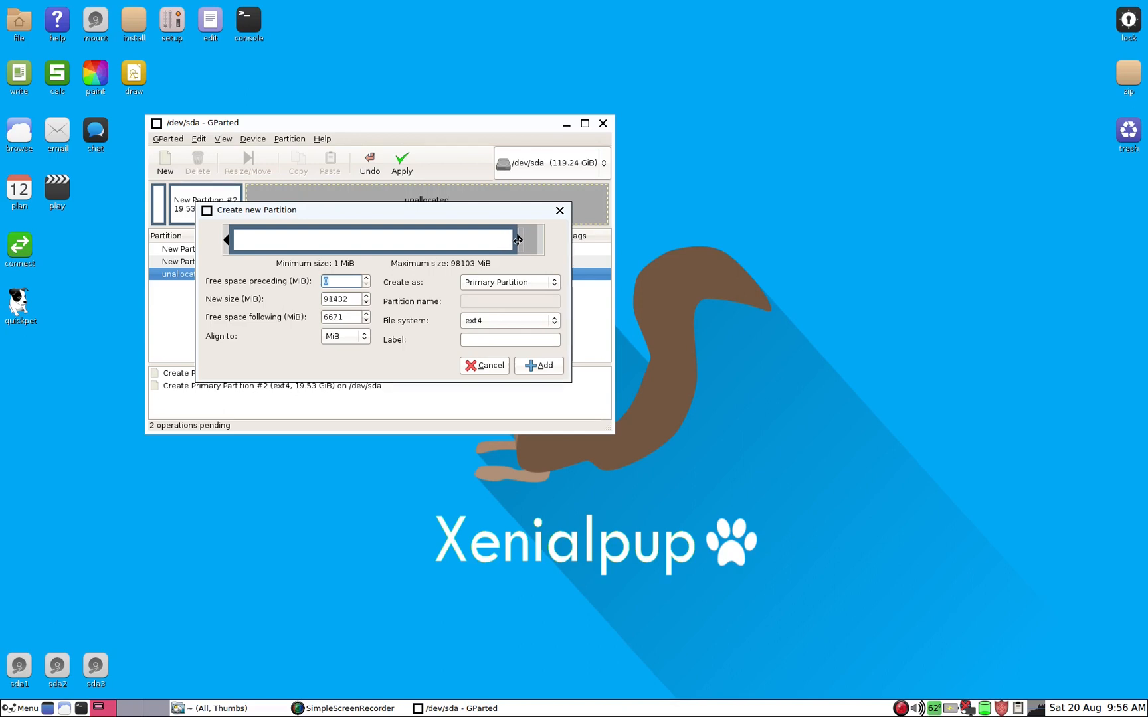
click(485, 336)
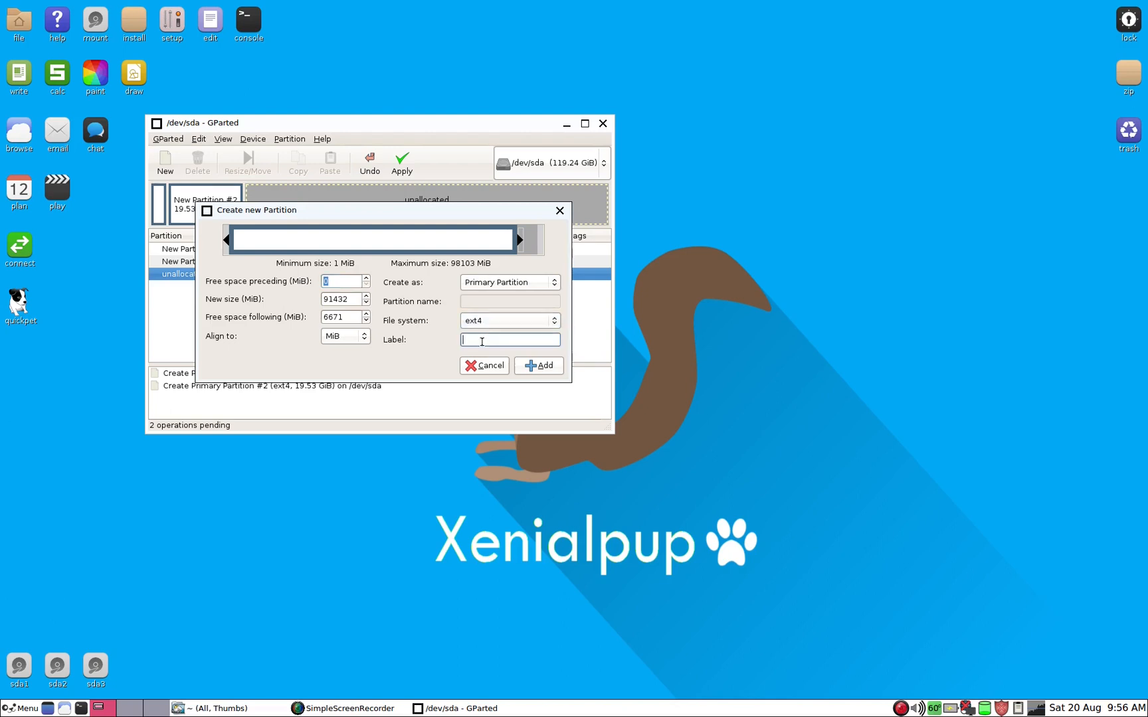
text(store)
click(541, 367)
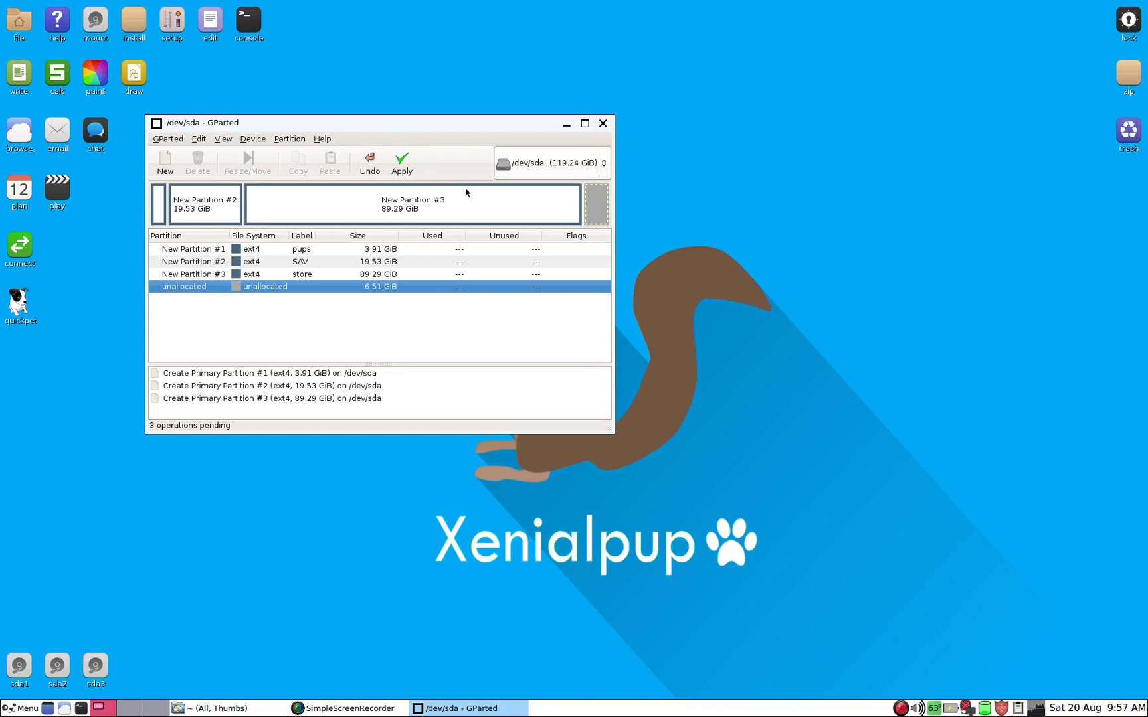
- Add an extended partition that takes up all the remaining 6671 MiB of unallocated space
click(165, 164)
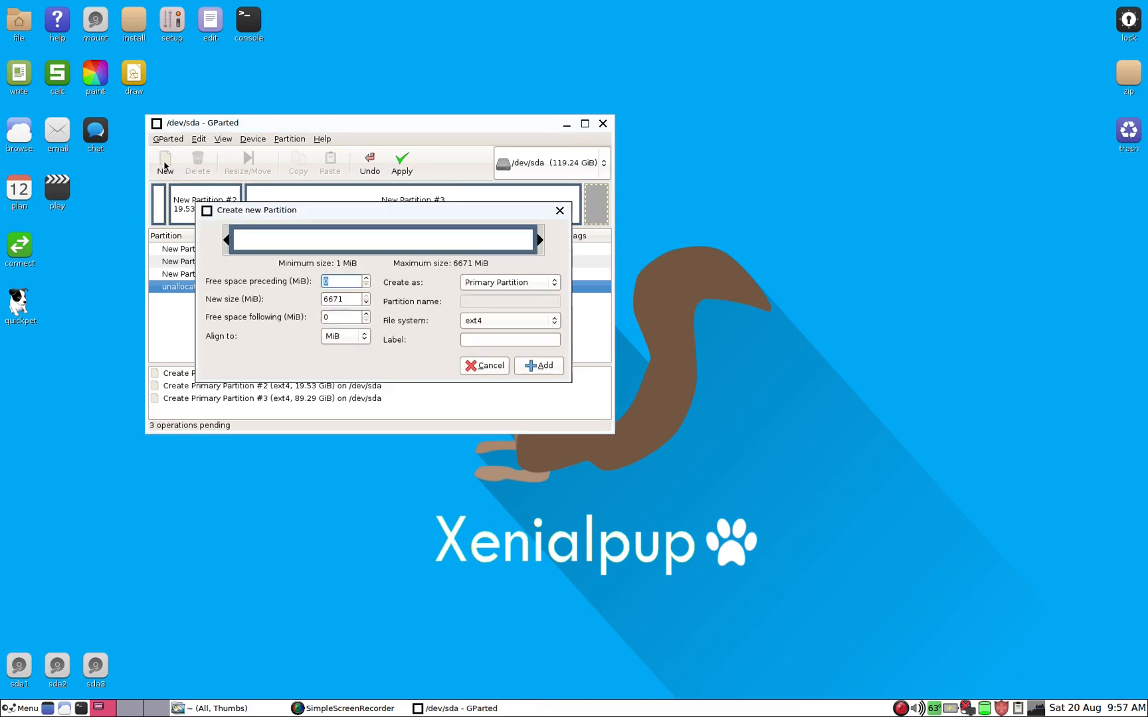
click(525, 283)
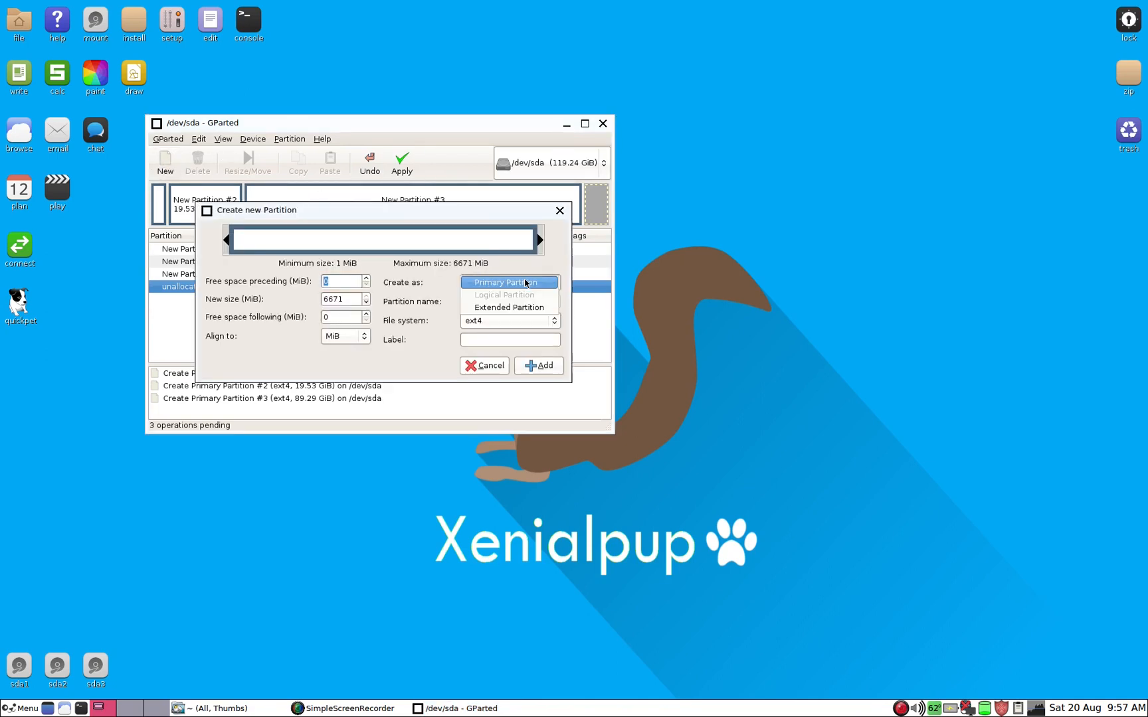
click(529, 309)
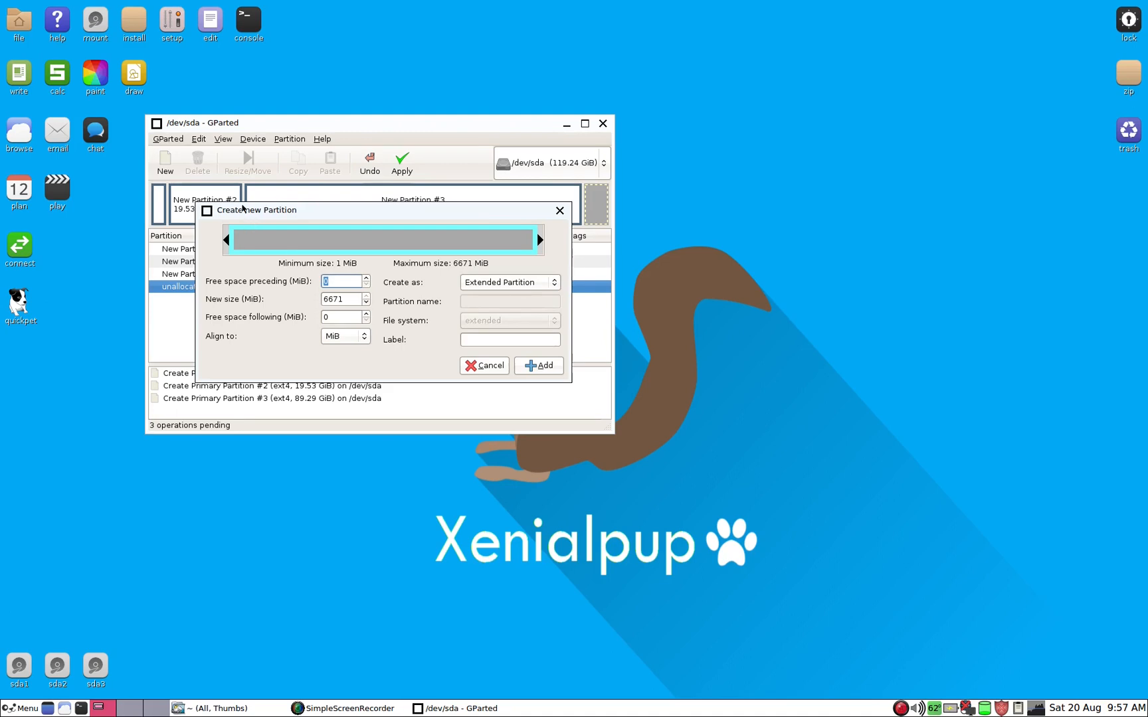
drag(246, 211, 256, 251)
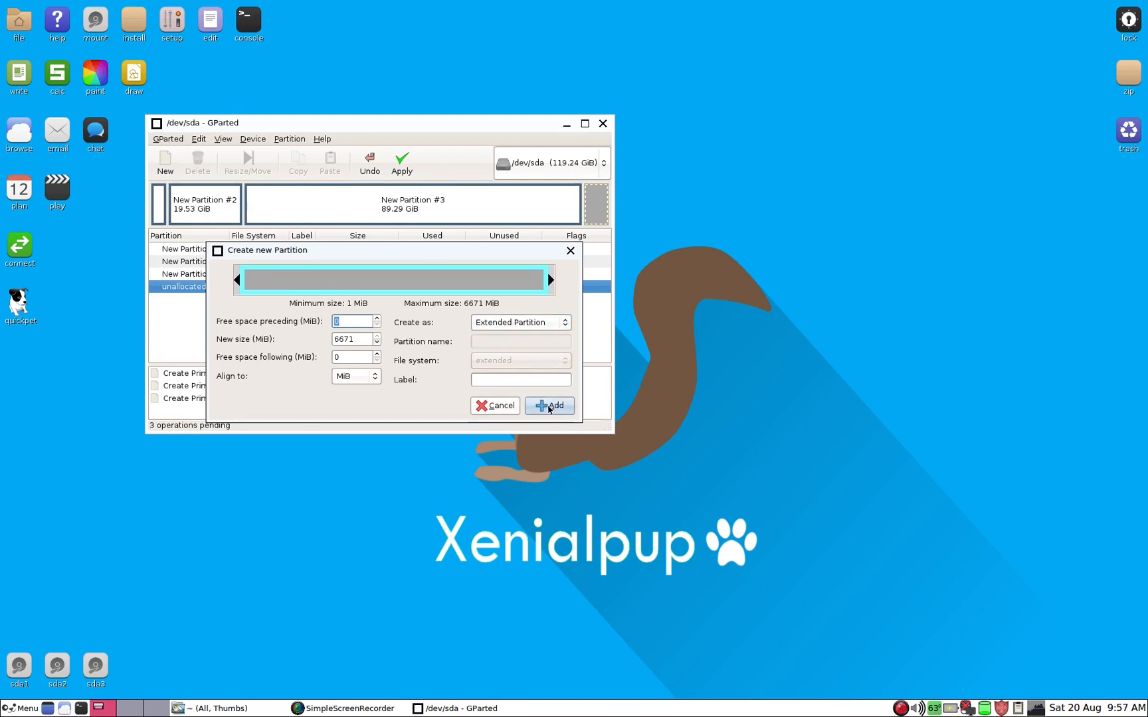
click(550, 406)
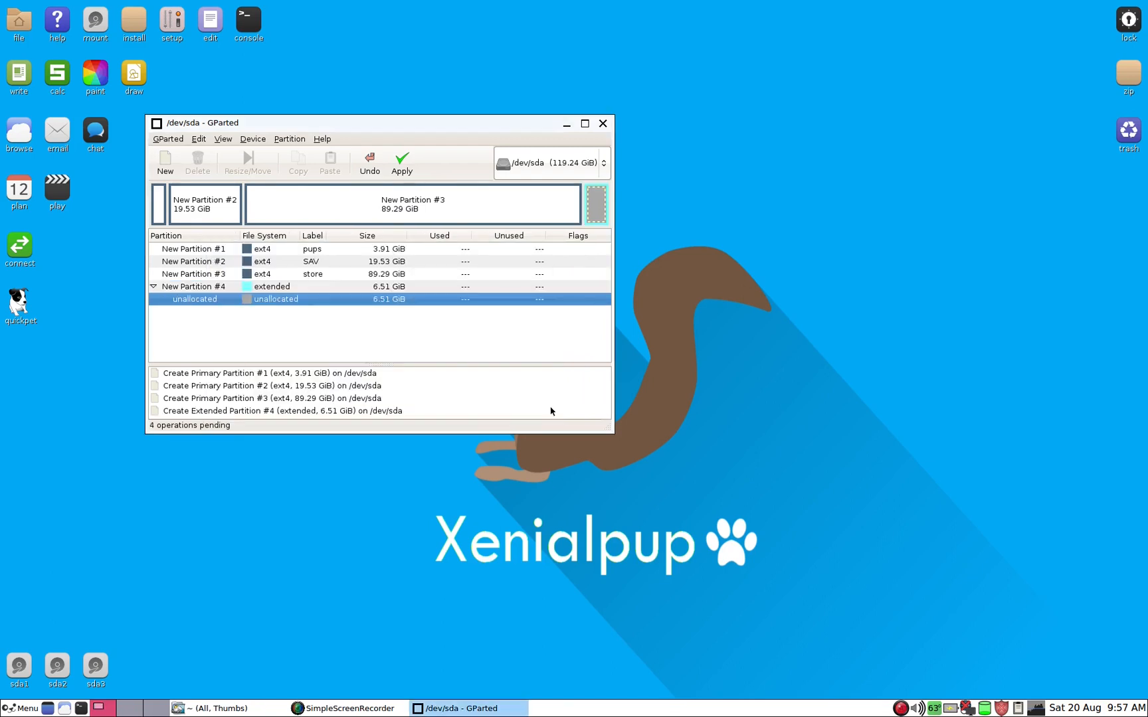
- Add a 6670 MiB logical linux-swap partition that fills the free space inside the extended partition
right_click(596, 211)
click(605, 215)
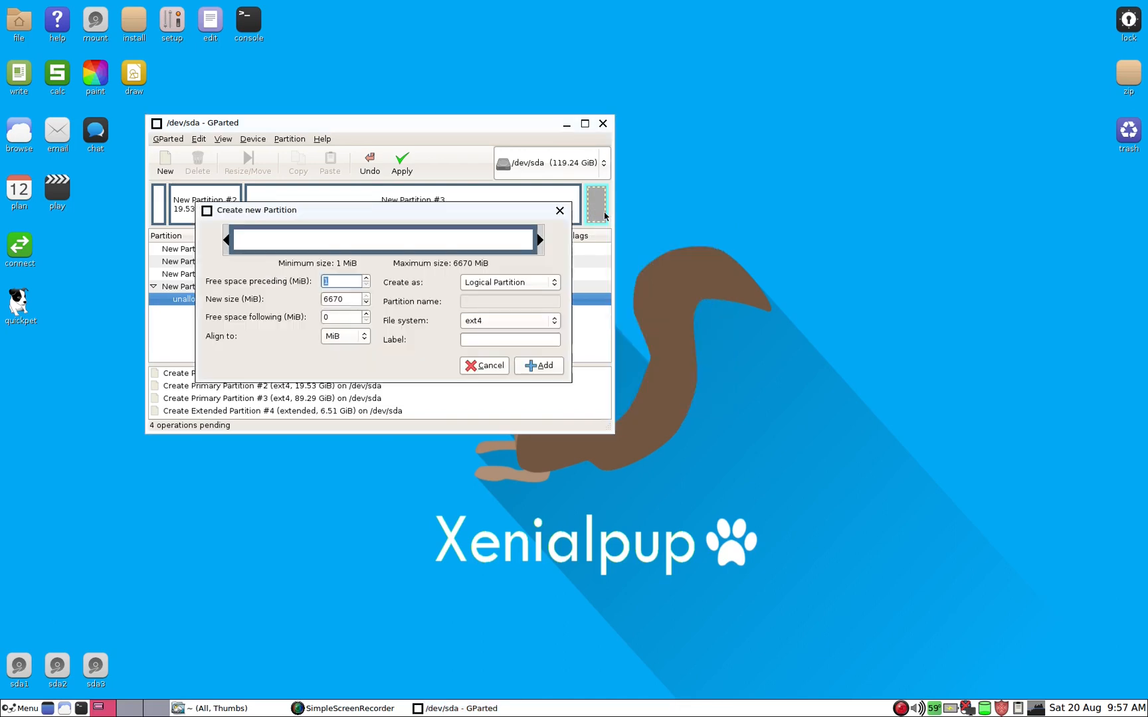
click(509, 320)
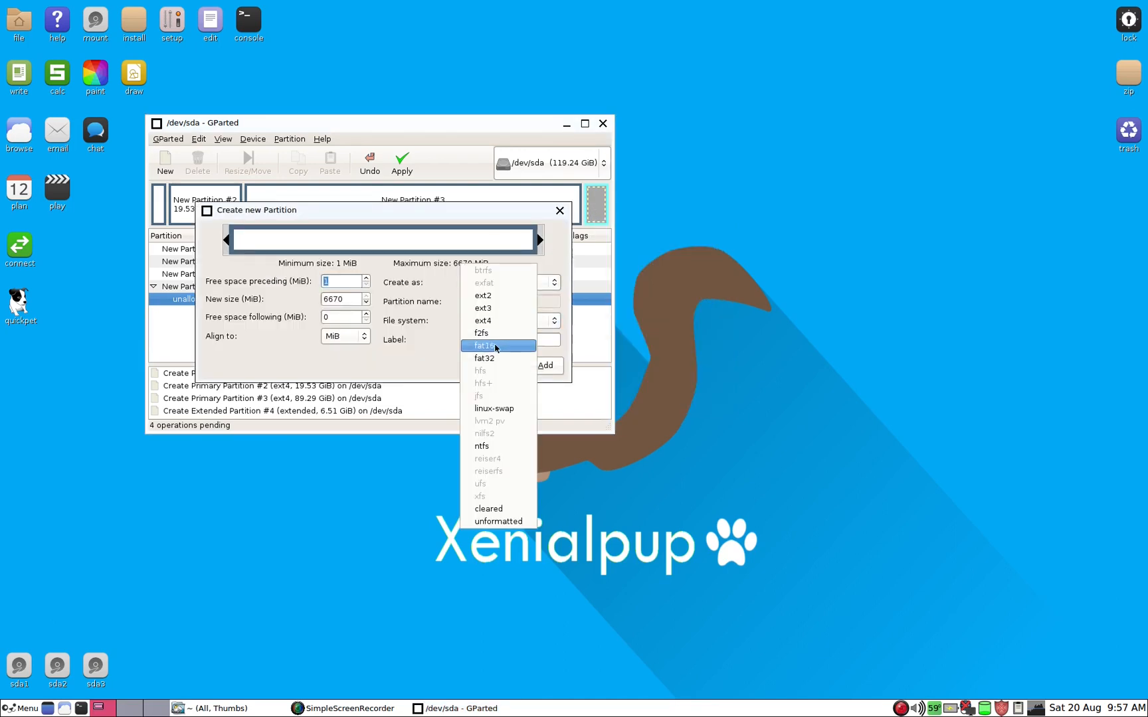
click(497, 409)
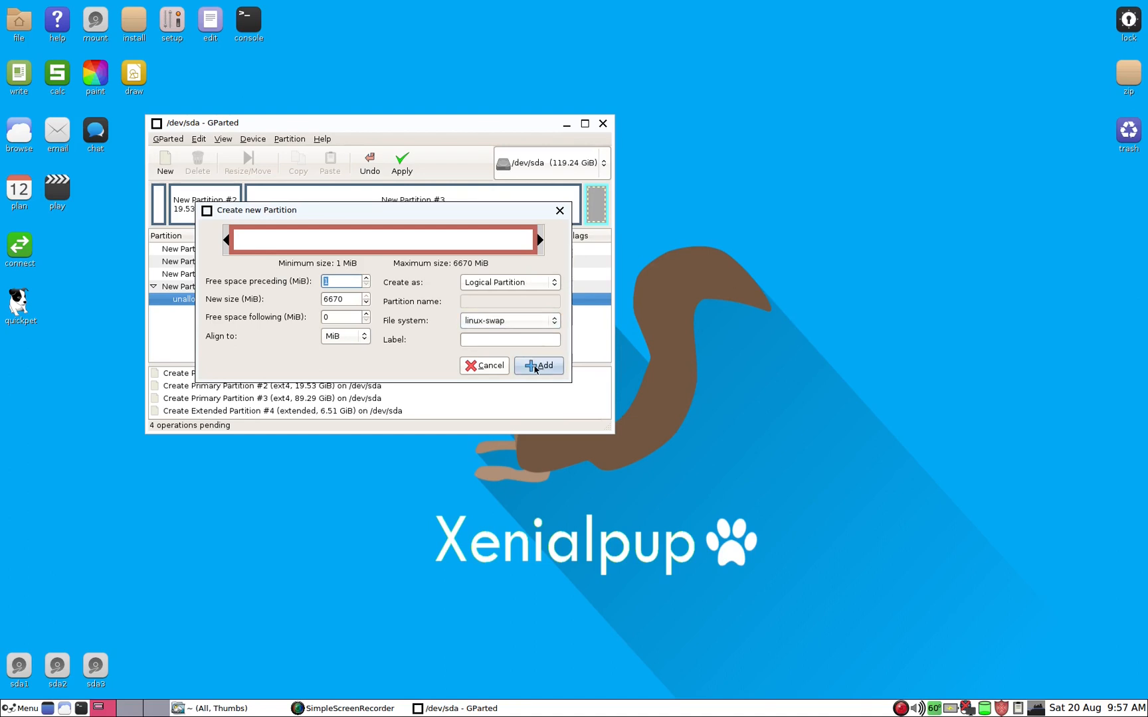
click(537, 366)
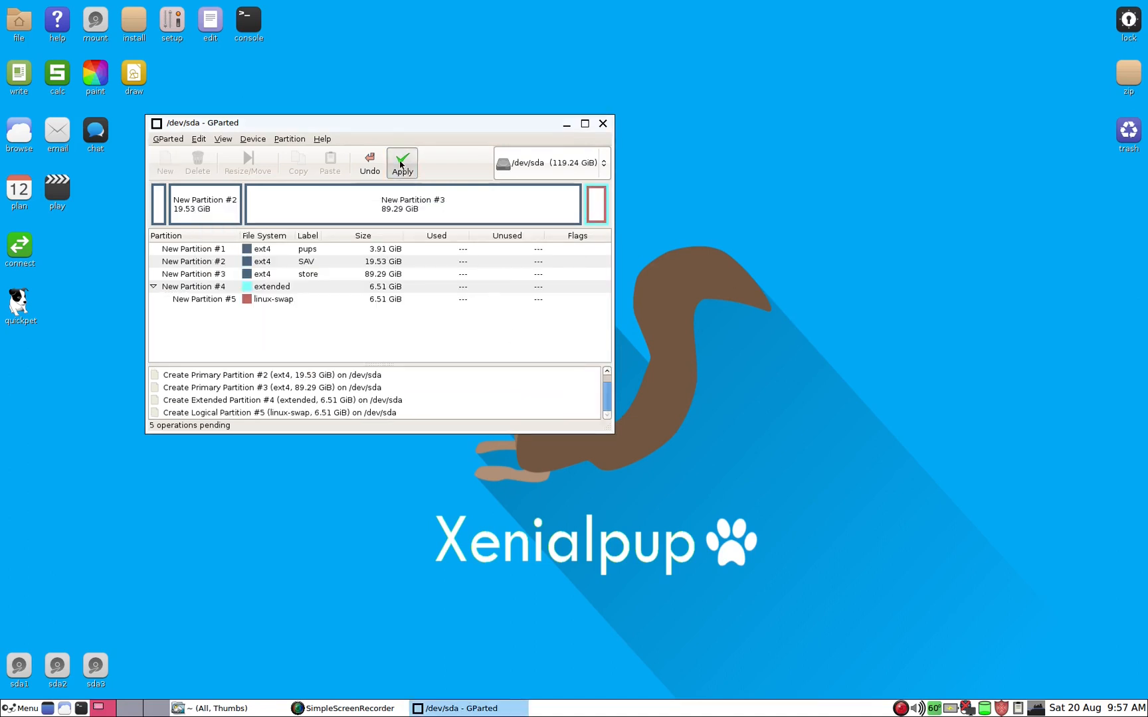
- Apply all pending partition operations to /dev/sda and close the progress report
click(400, 164)
click(534, 326)
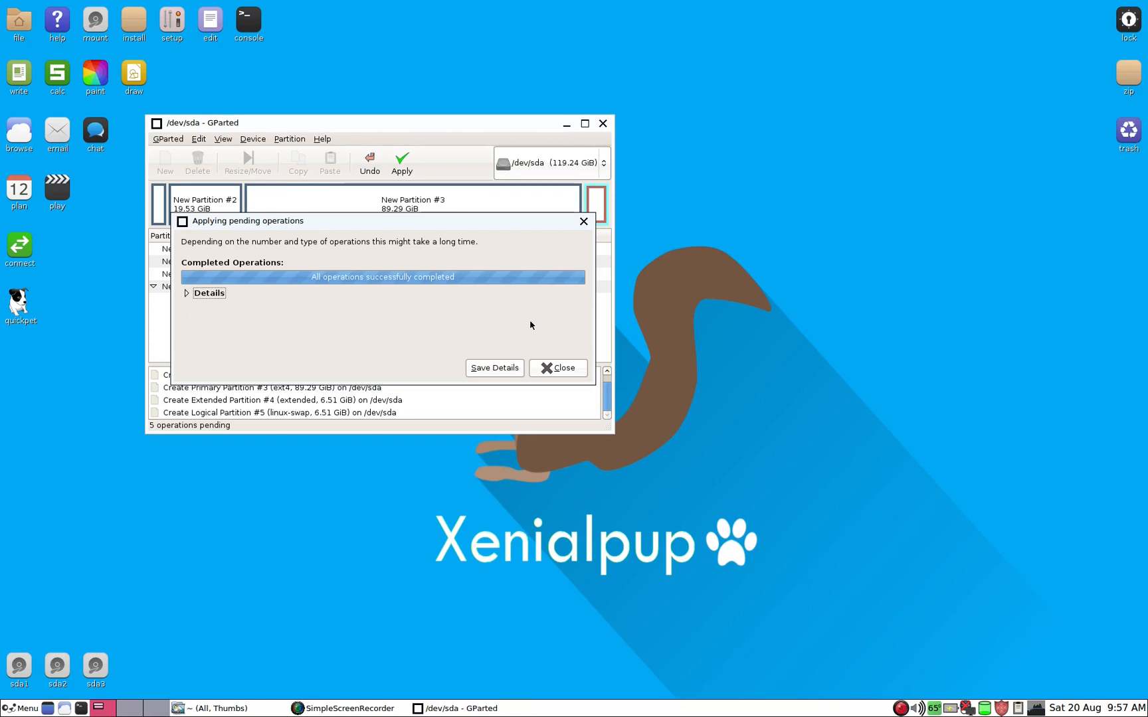
click(558, 368)
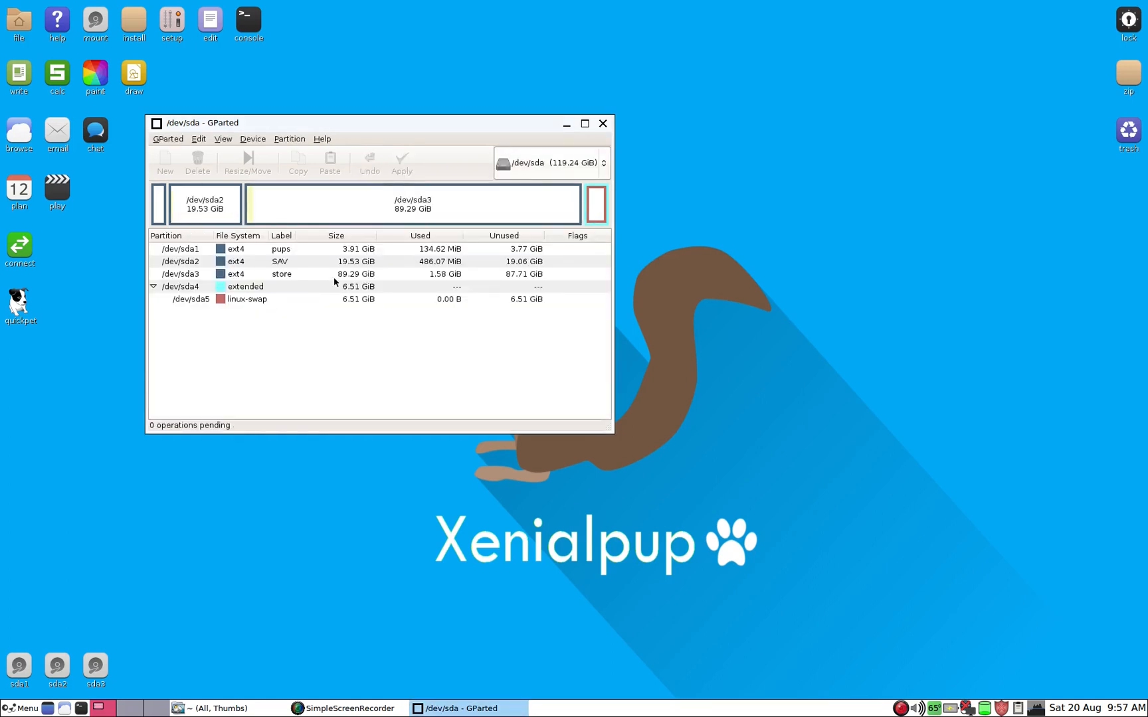
- Enable the boot flag on the pups partition, /dev/sda1
right_click(159, 202)
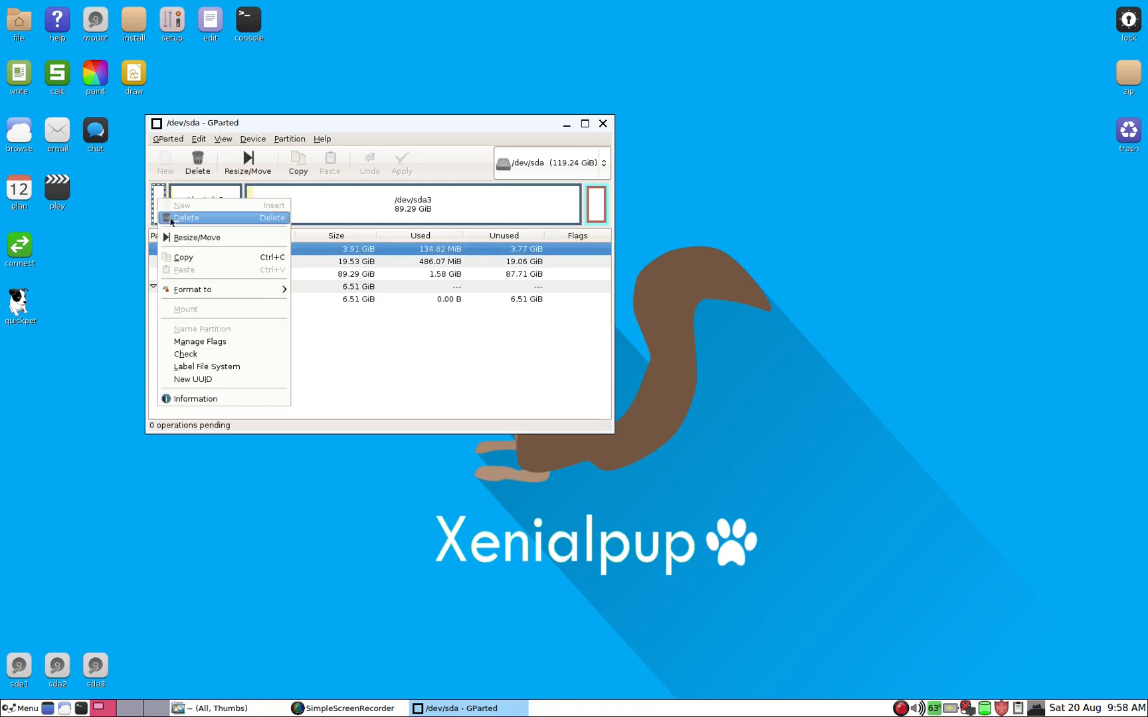
click(206, 345)
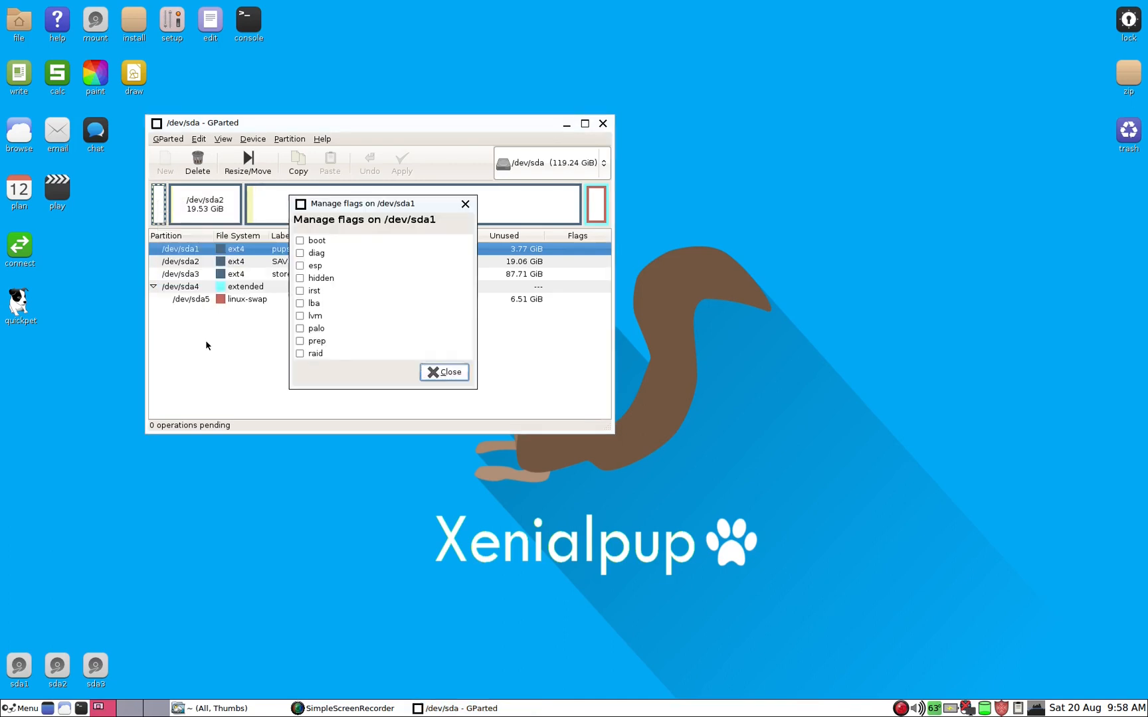
click(300, 241)
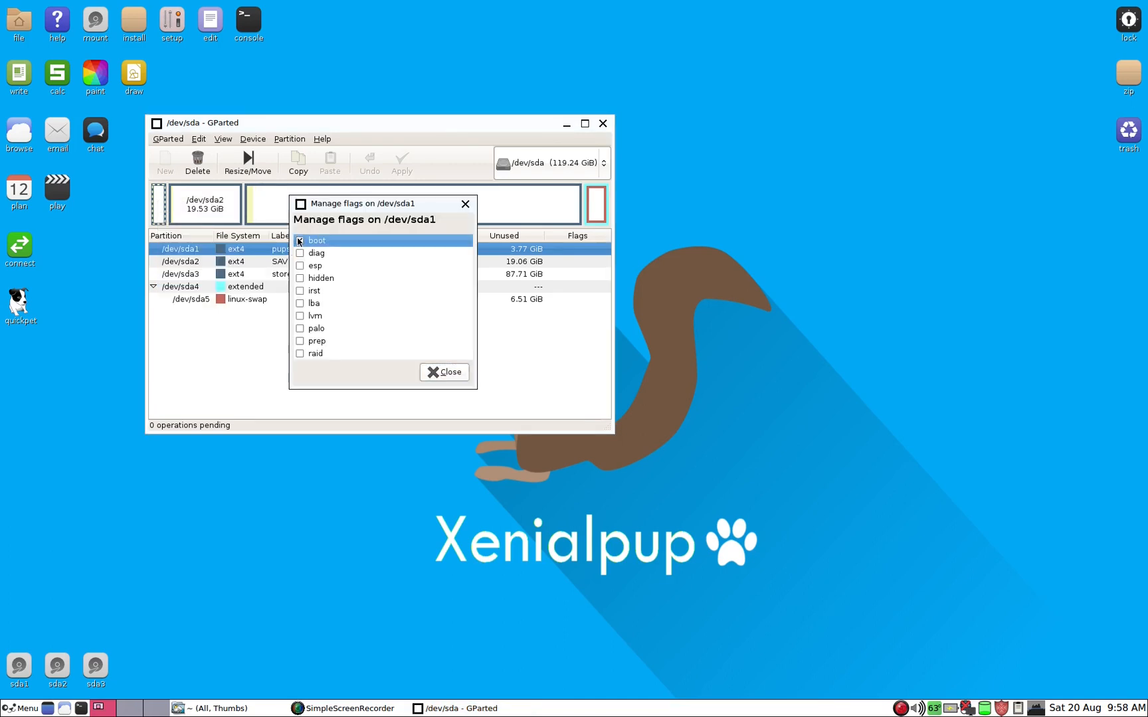
click(442, 373)
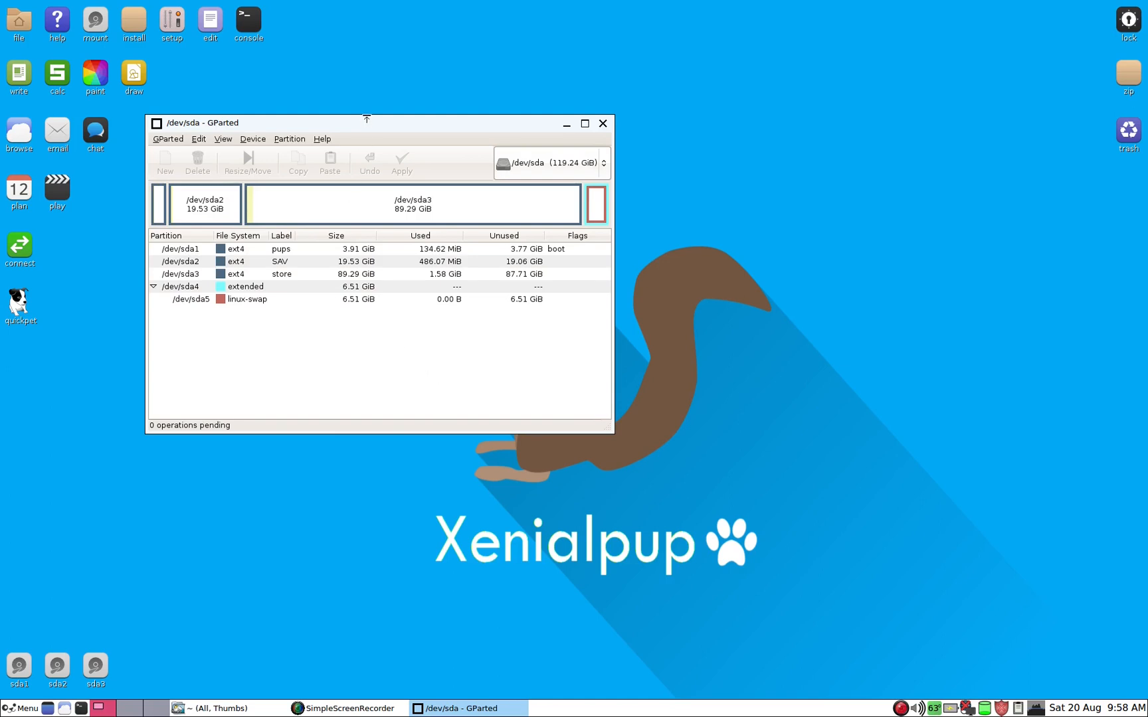
drag(366, 125, 412, 87)
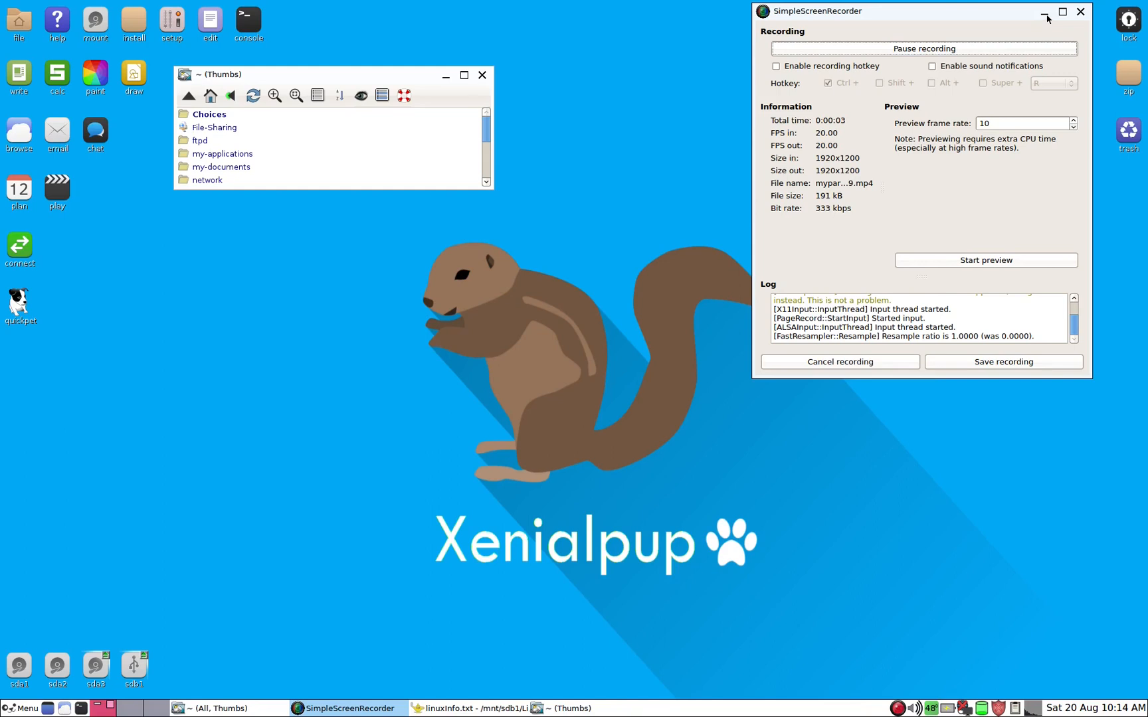
- Minimize the screen recorder, then mount sda1 and place its file window apart from the home folder window
click(1044, 12)
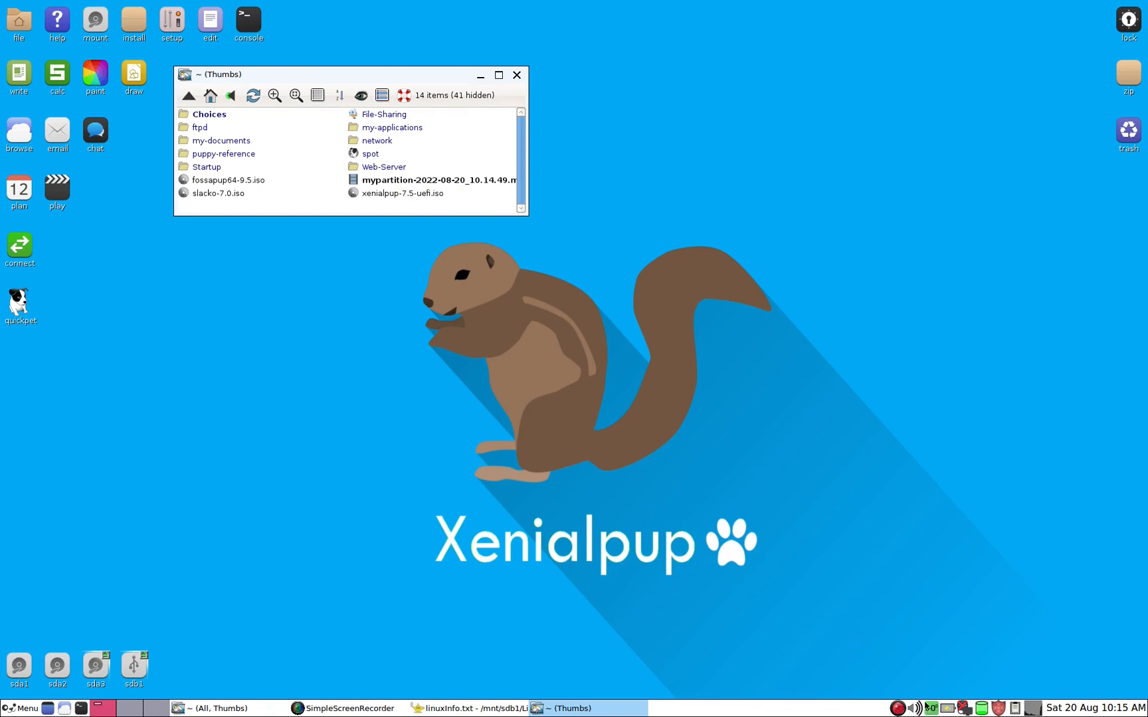
drag(357, 73, 556, 49)
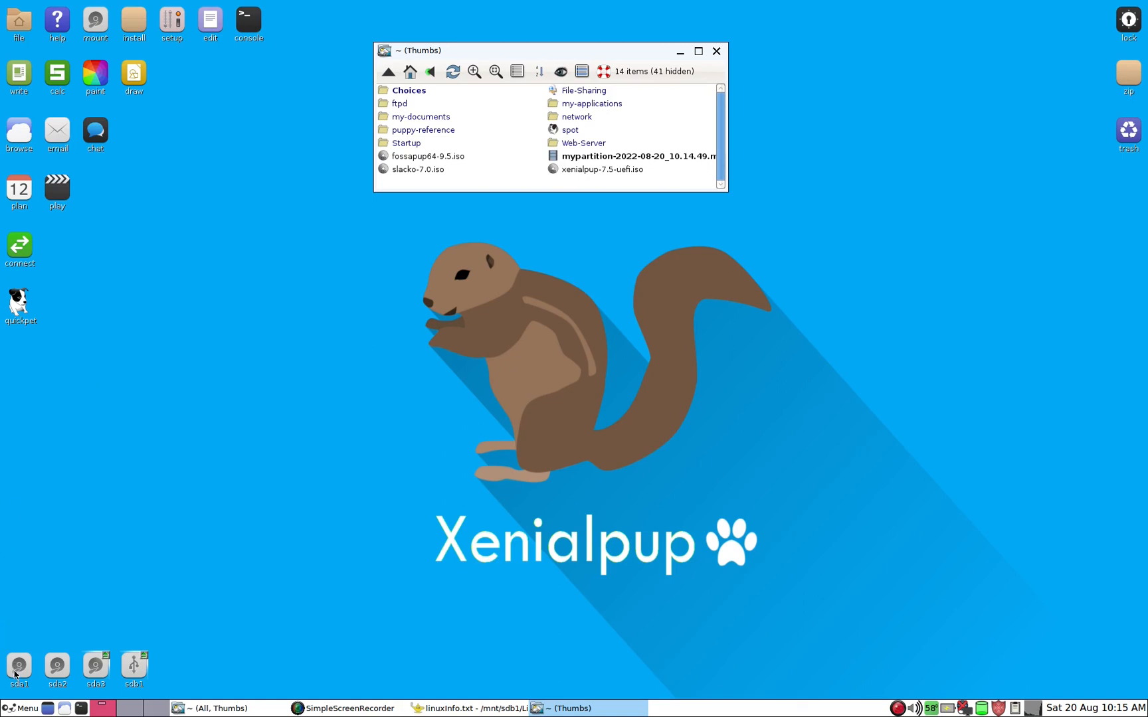
mouse_move(16, 674)
click(19, 668)
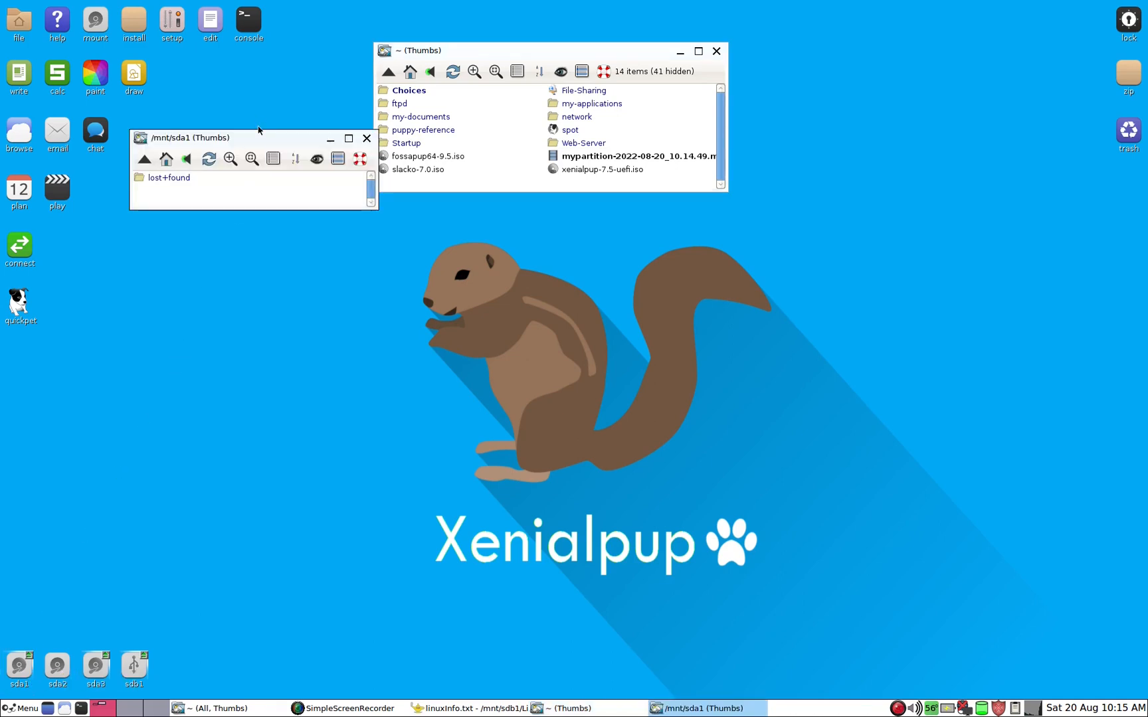
drag(258, 129, 243, 397)
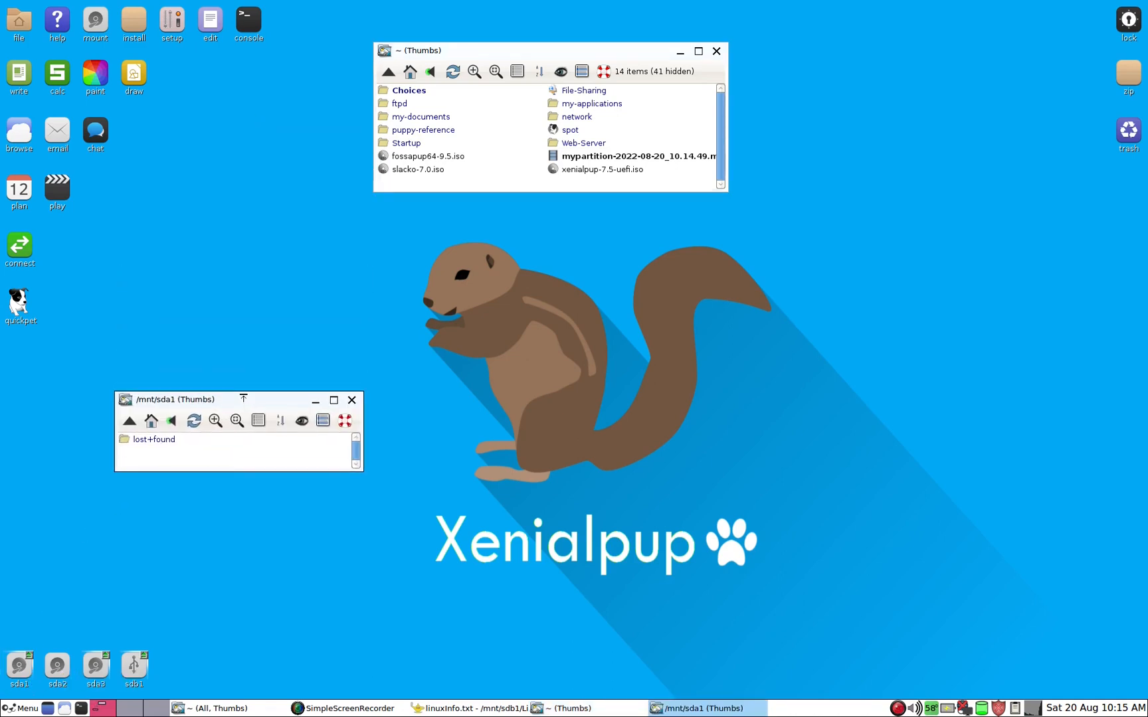
- Create the directories FP64, XP32 and SL32 on sda1 from a terminal opened in /mnt/sda1, and exit the terminal
key(grave)
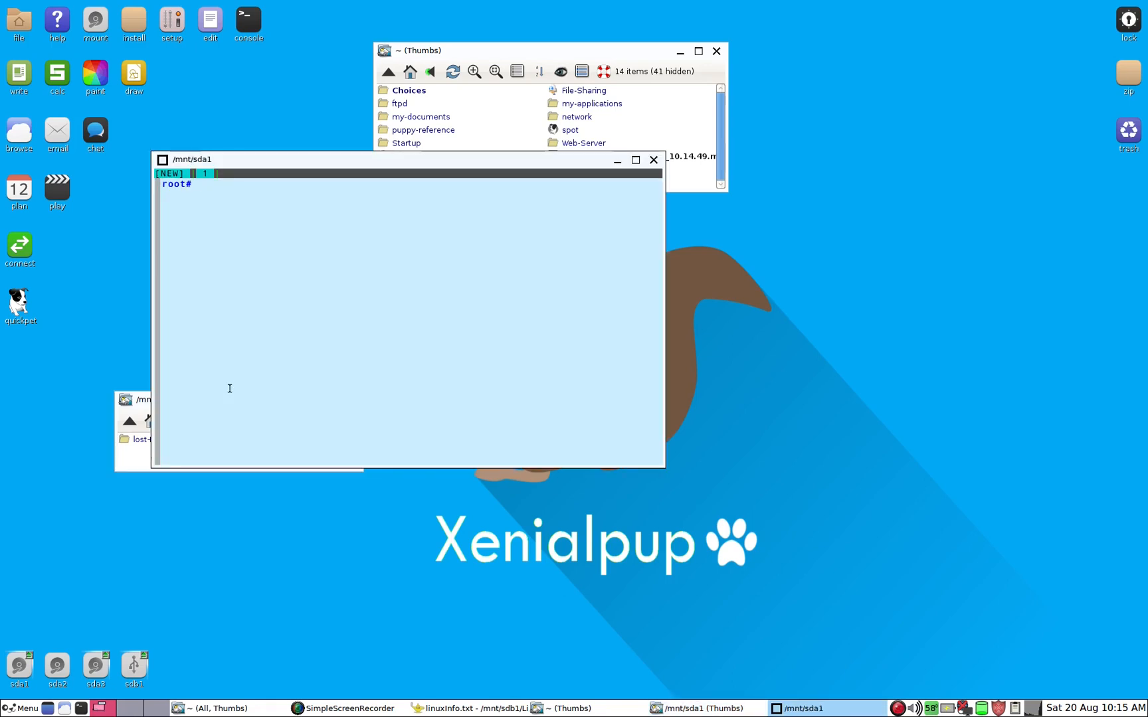
drag(328, 164, 594, 284)
text(mkdir)
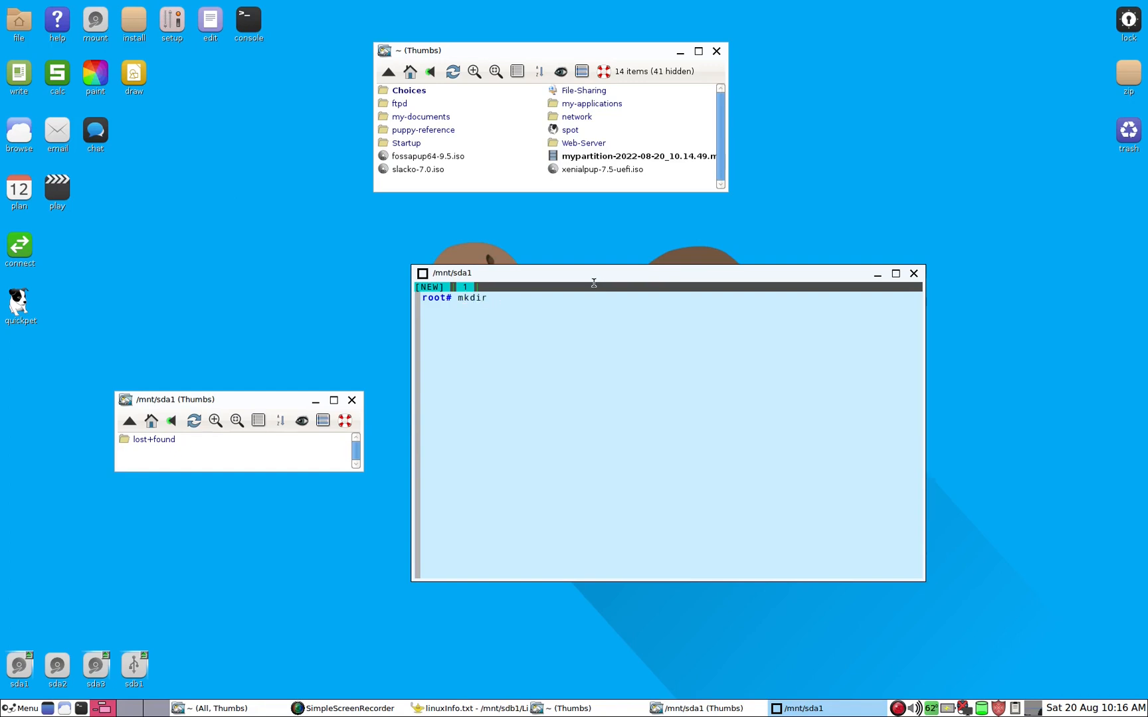
text( FP64 XP32 SL32)
key(Return)
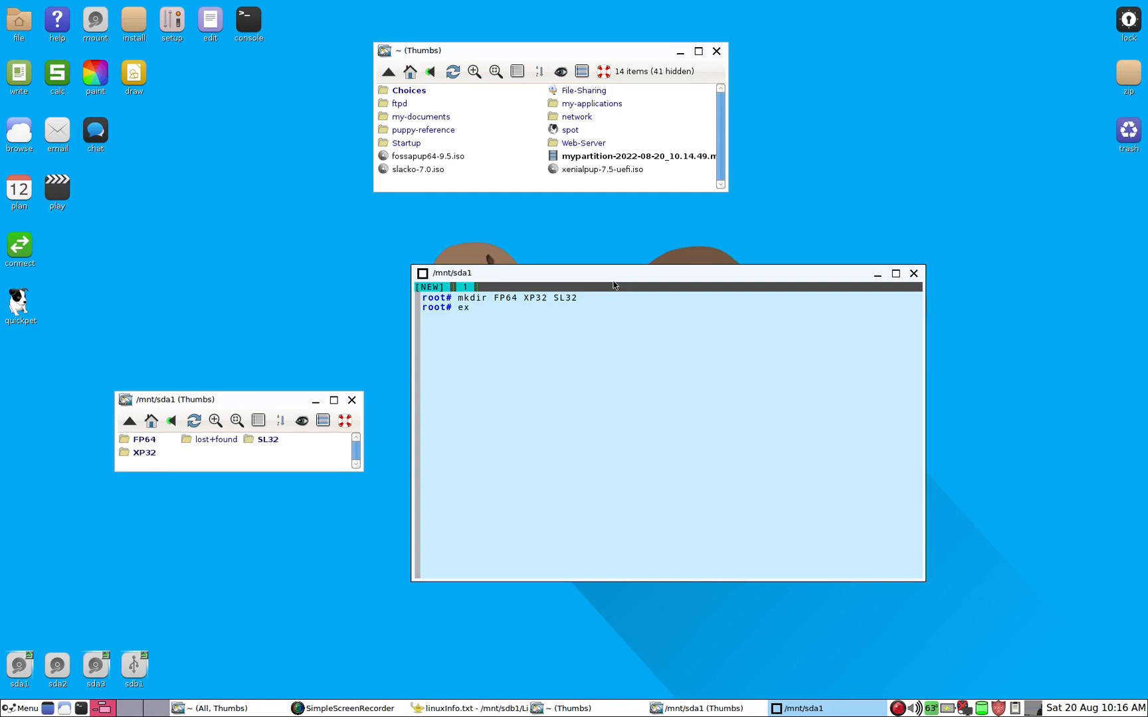
key(Return)
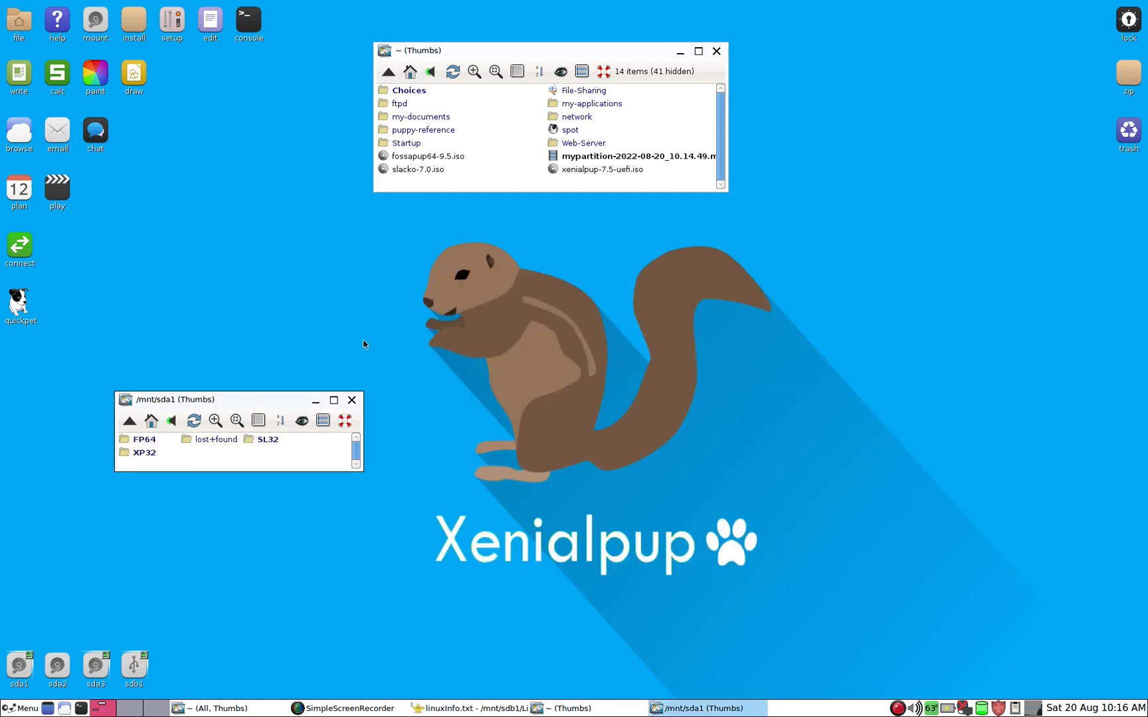
- Mount fossapup64-9.5.iso and arrange its window between the home folder and sda1 windows
drag(275, 399, 216, 413)
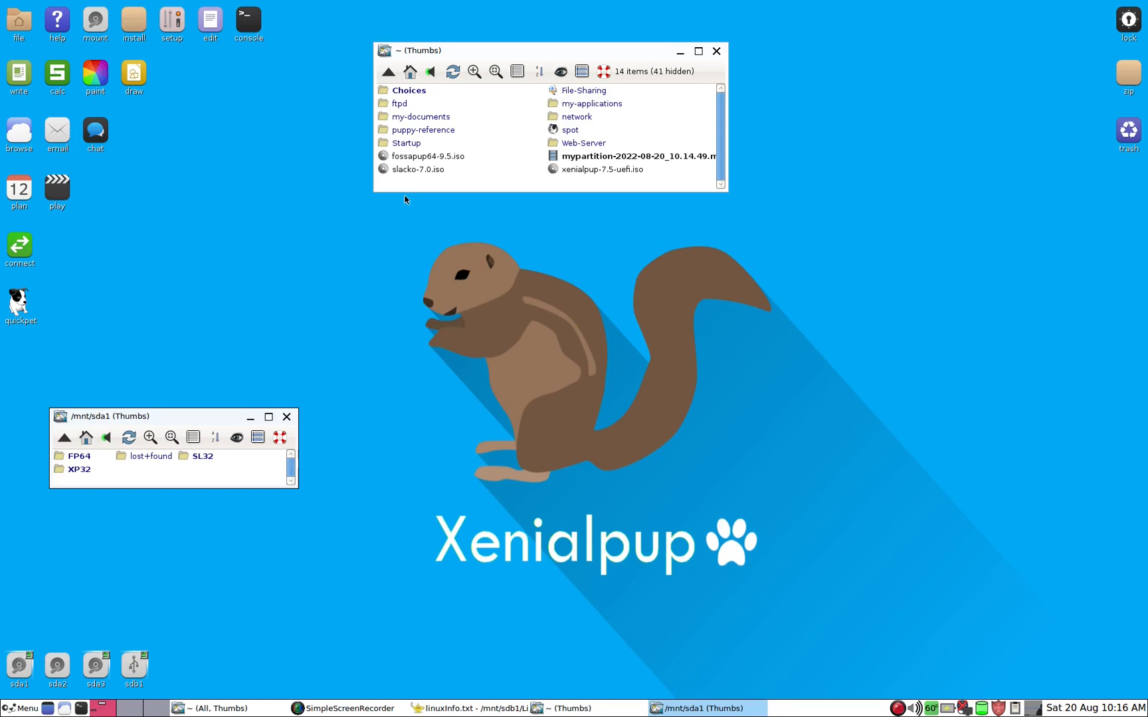
click(427, 159)
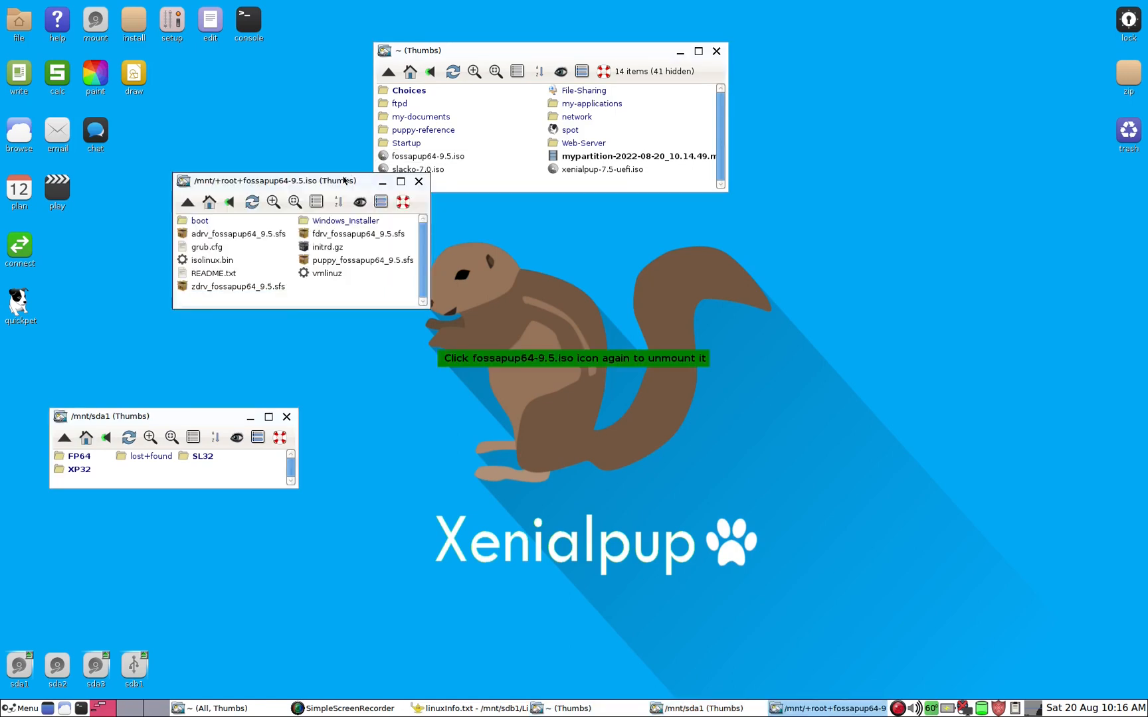
drag(344, 180, 346, 235)
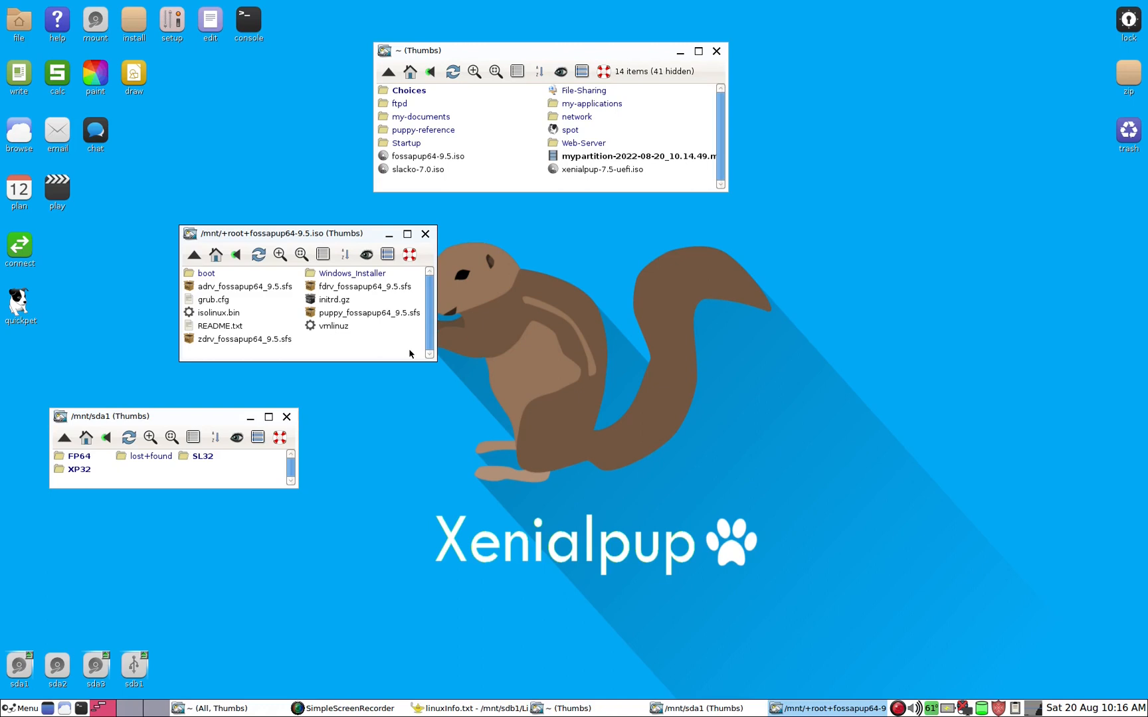
- Copy the adrv, fdrv, puppy and zdrv fossapup64_9.5 .sfs files from the mounted ISO into the FP64 folder on sda1
click(391, 313)
ctrl+click(385, 291)
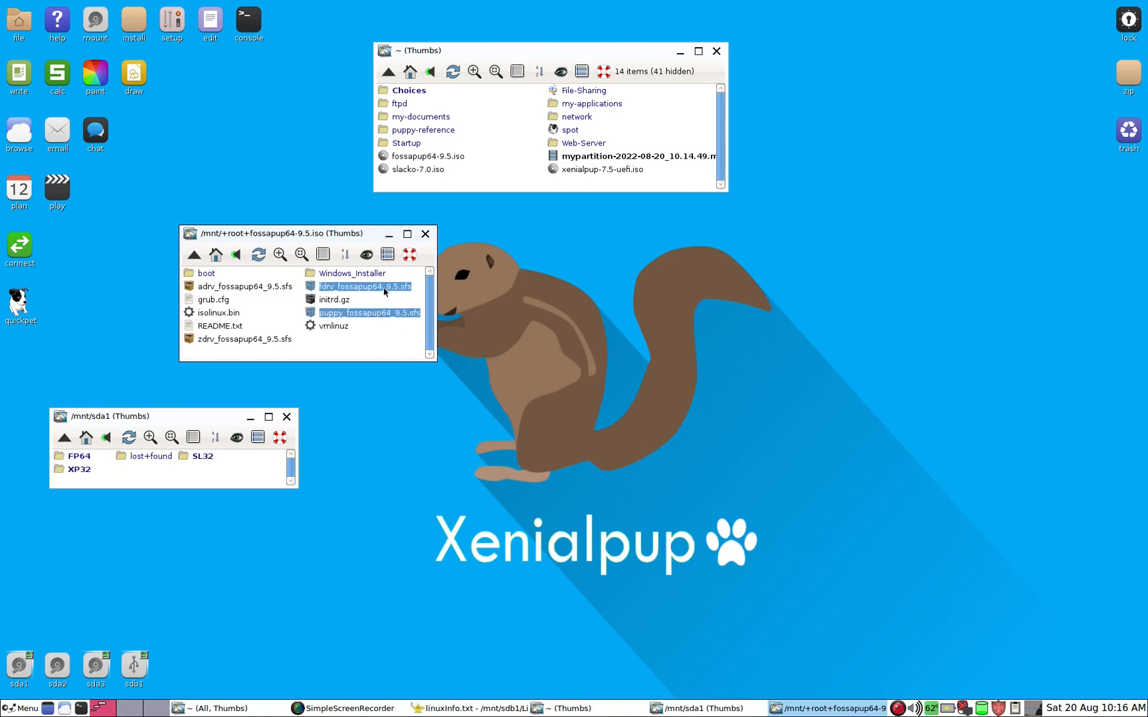
ctrl+click(269, 287)
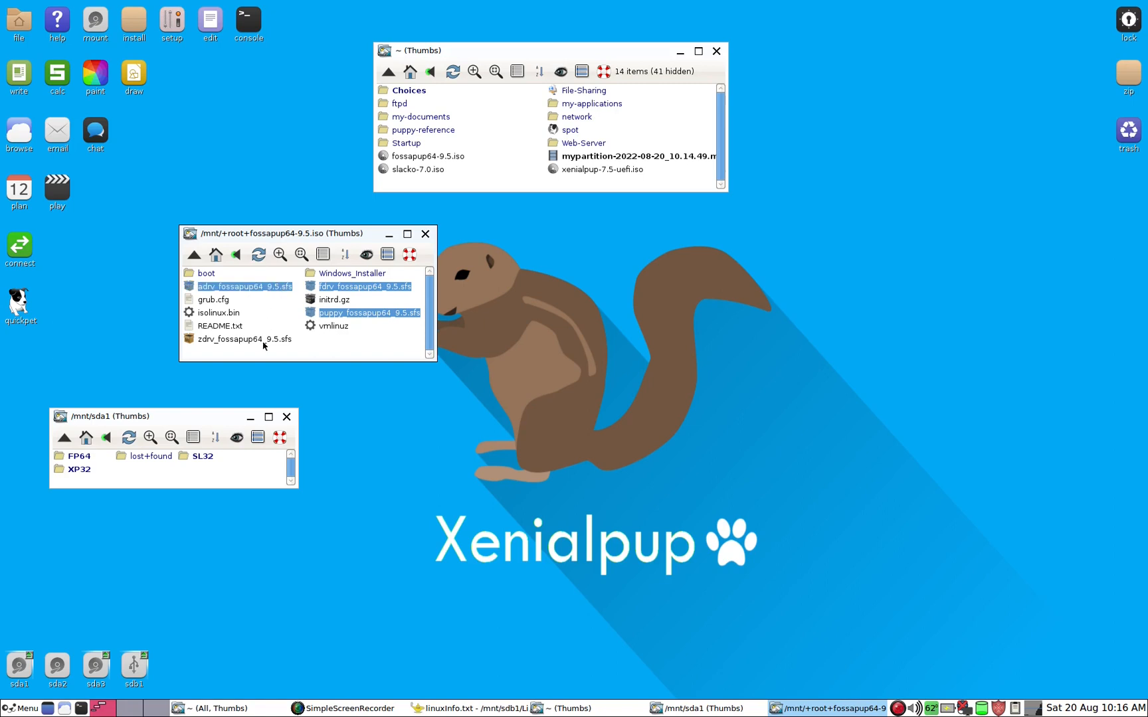
ctrl+click(264, 342)
drag(264, 341, 79, 459)
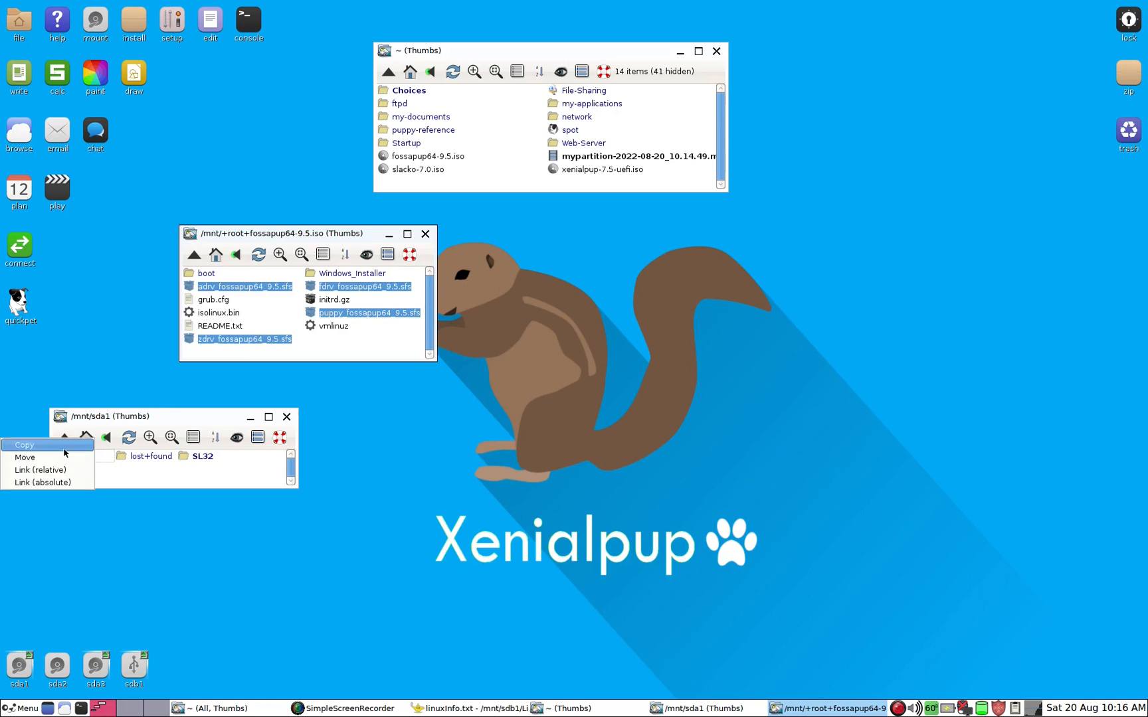
click(65, 454)
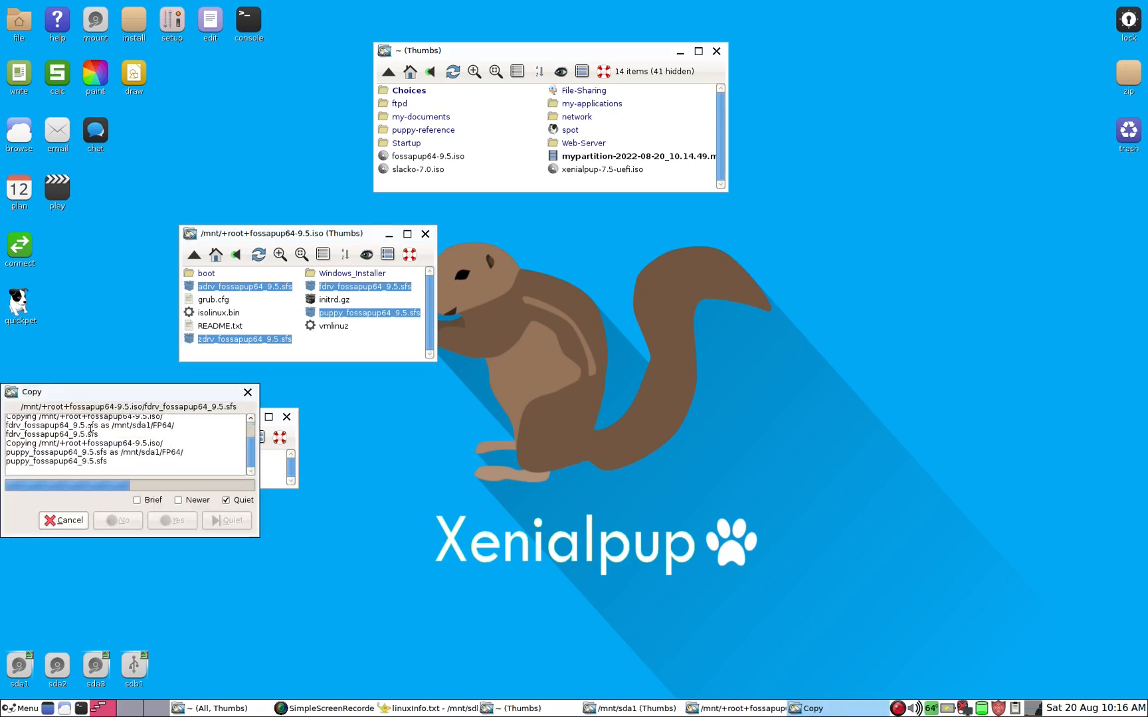
- Copy vmlinuz and initrd.gz from the fossapup64 ISO into the FP64 folder, and close the ISO's window
click(360, 352)
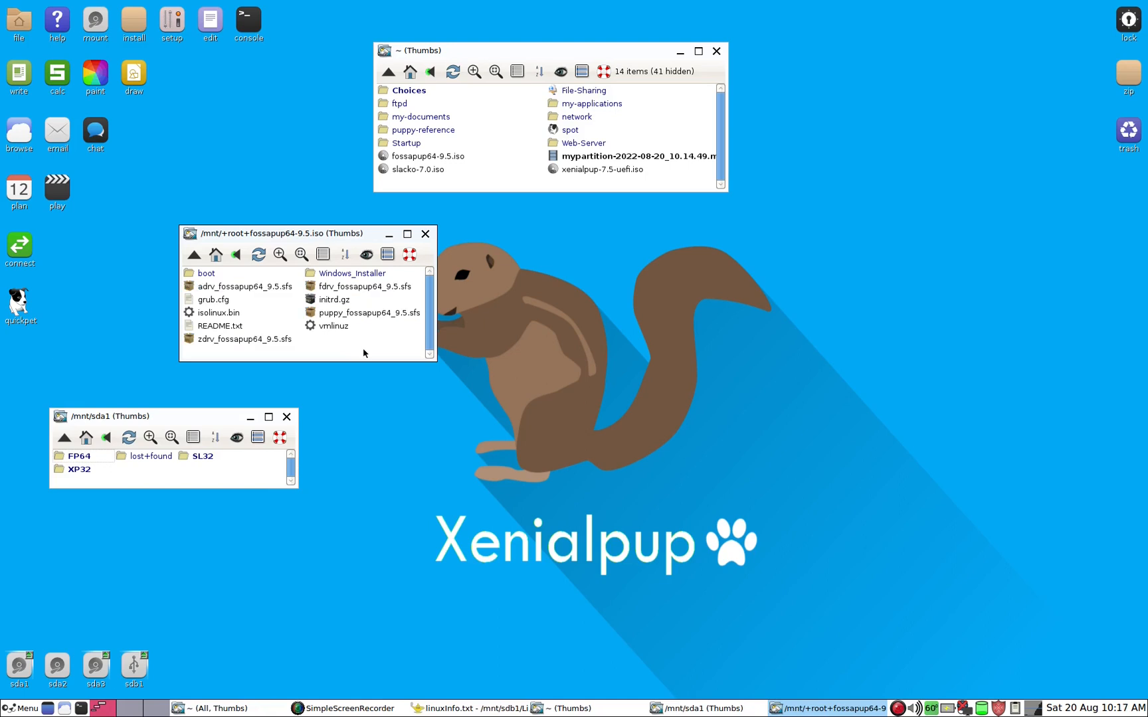
click(328, 326)
ctrl+click(341, 303)
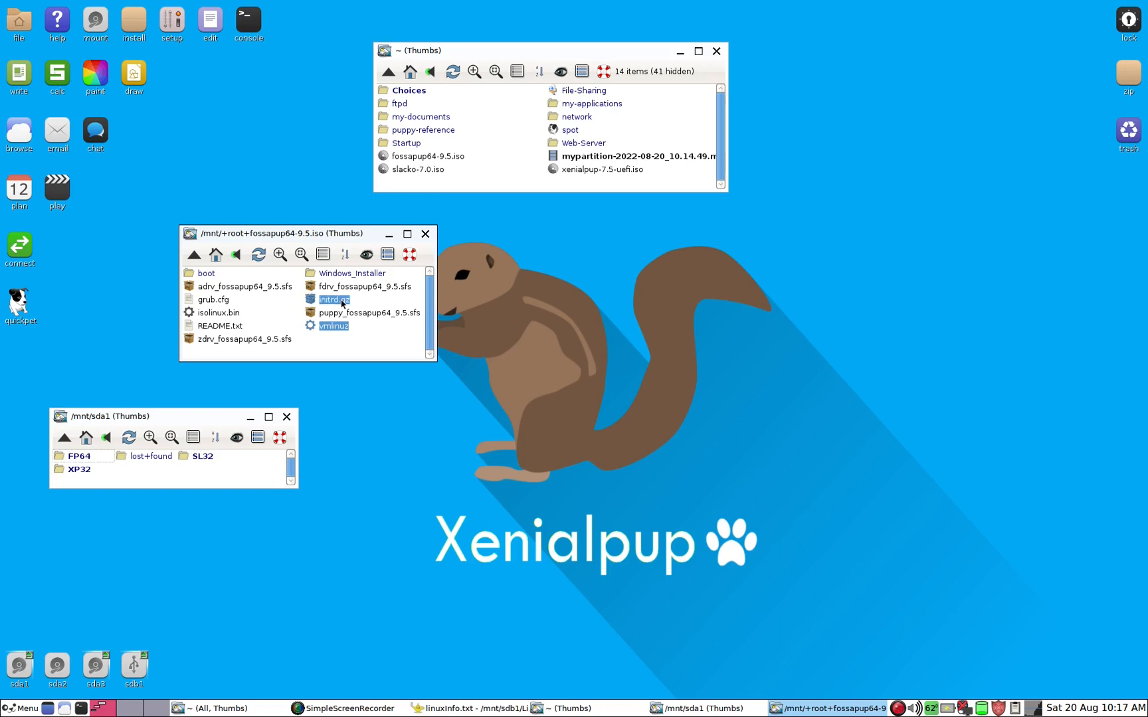
drag(343, 303, 70, 458)
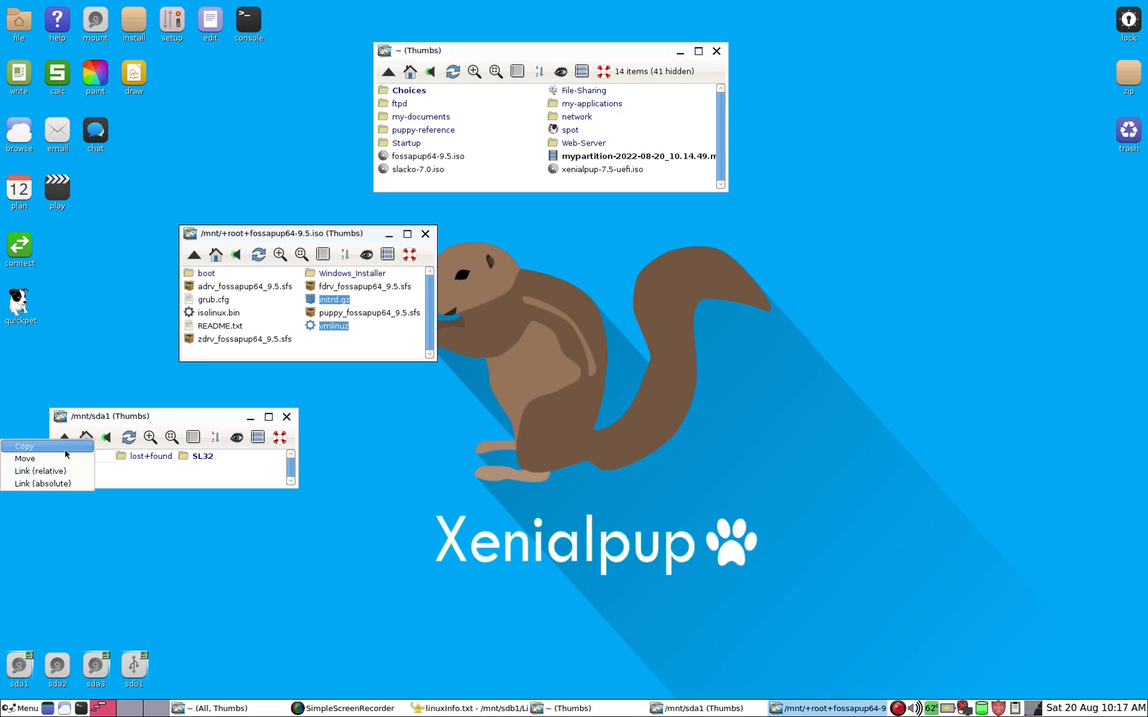
click(65, 454)
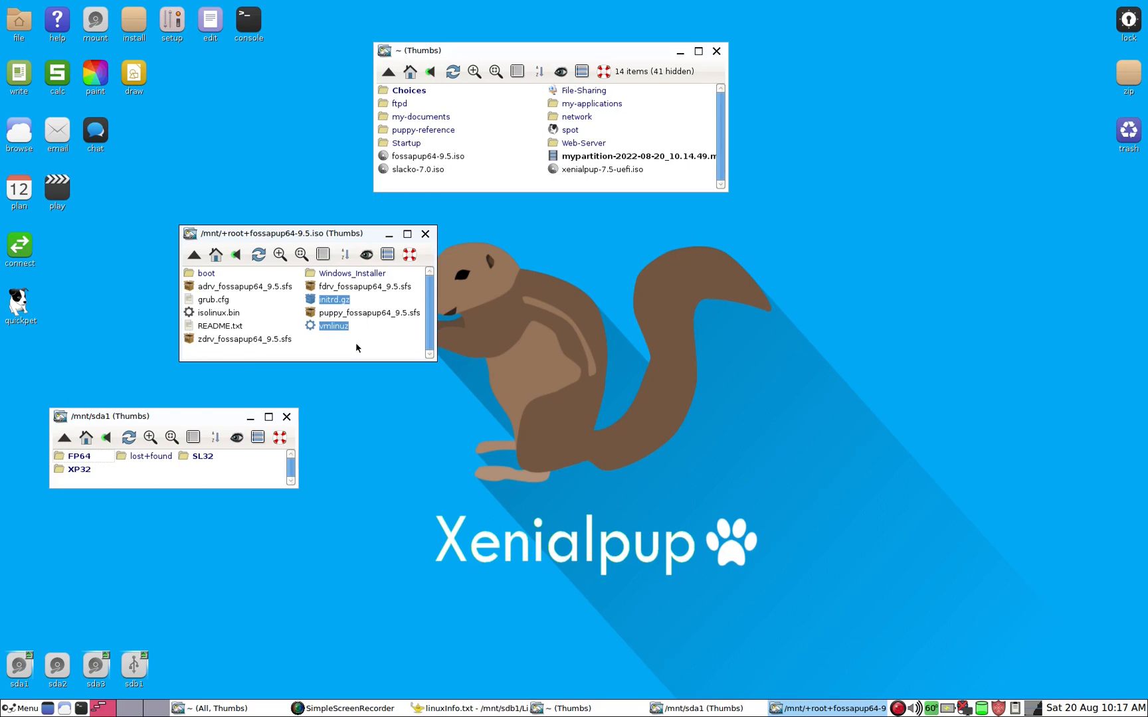
click(425, 234)
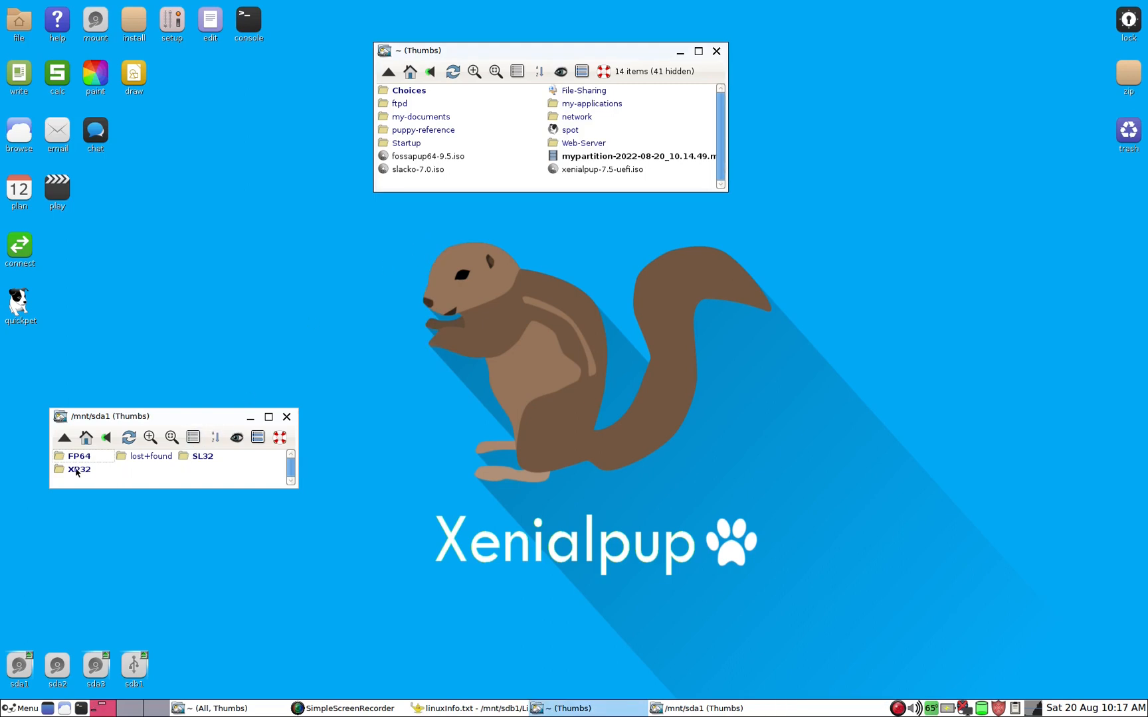
- Mount xenialpup-7.5-uefi.iso and copy its adrv, puppy and zdrv xenialpup_7.5 .sfs files into the XP32 folder on sda1
click(577, 171)
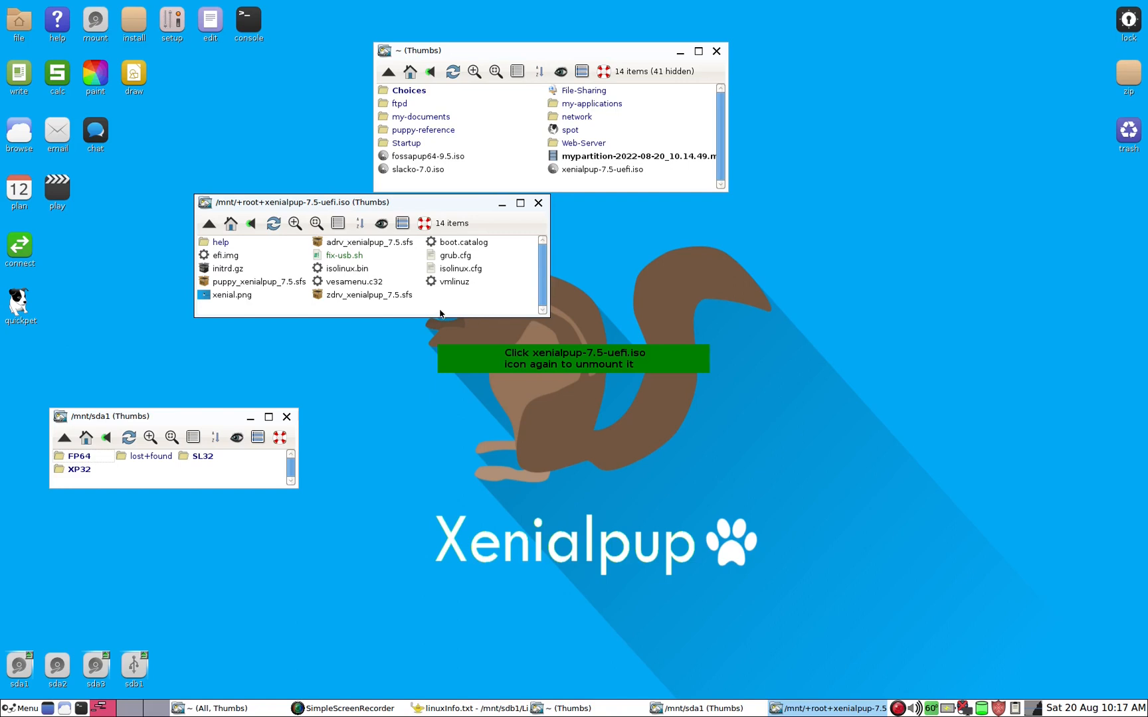
click(401, 298)
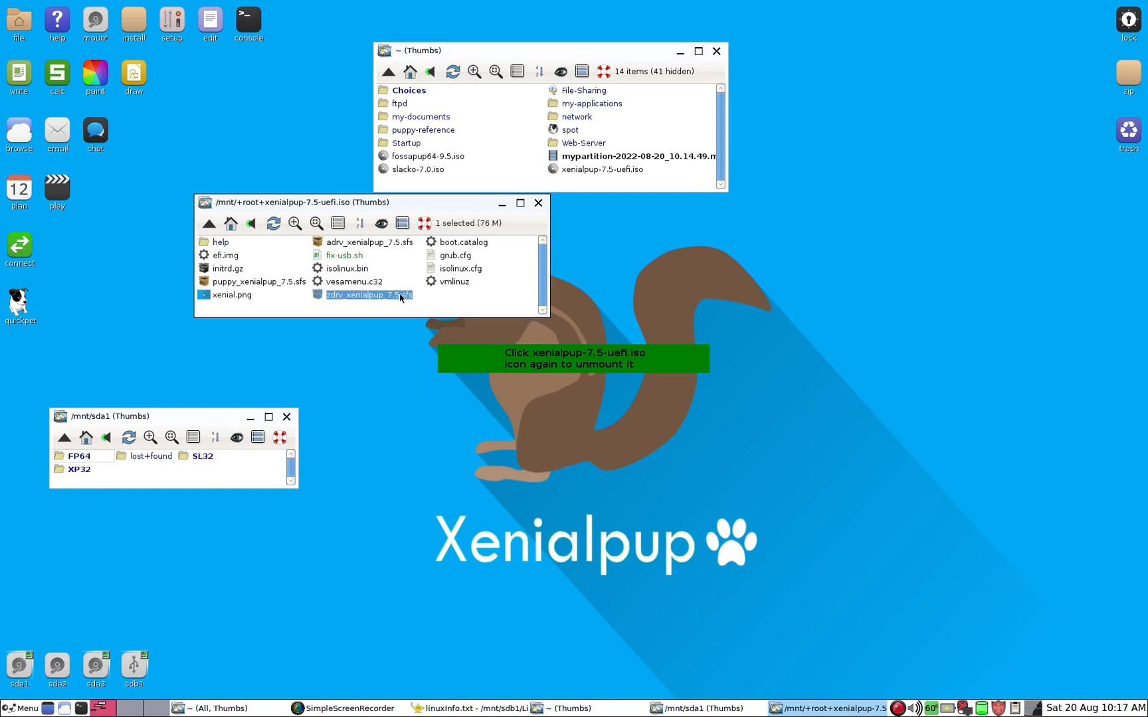
ctrl+click(407, 244)
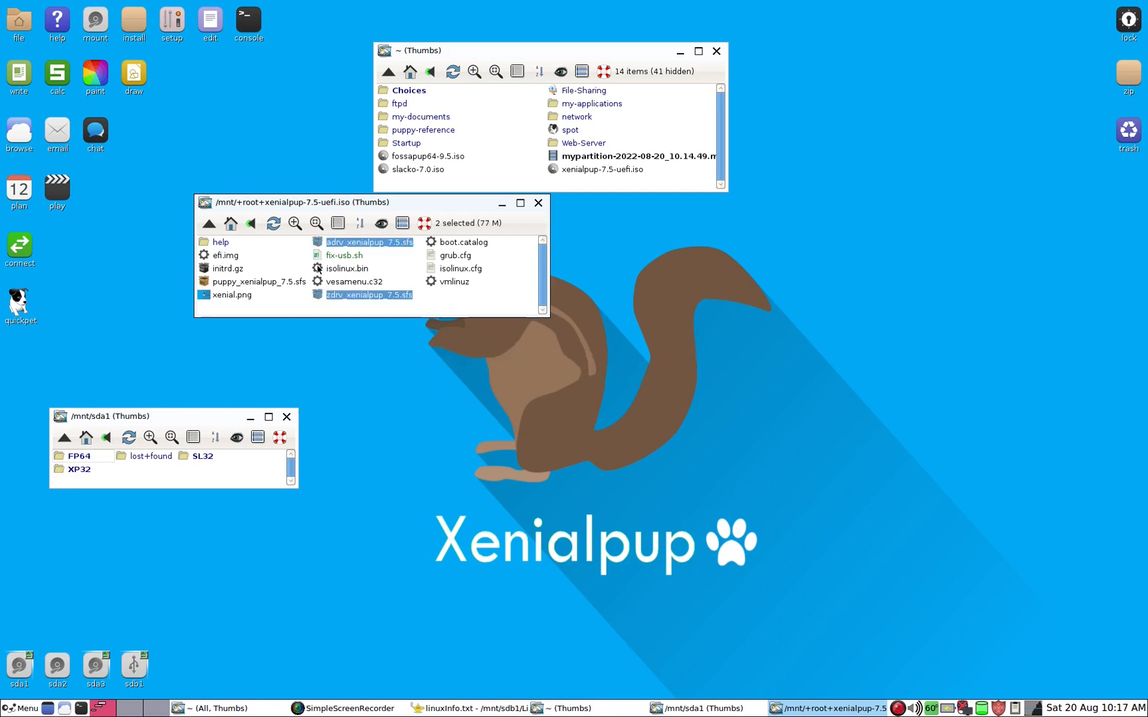
ctrl+click(286, 283)
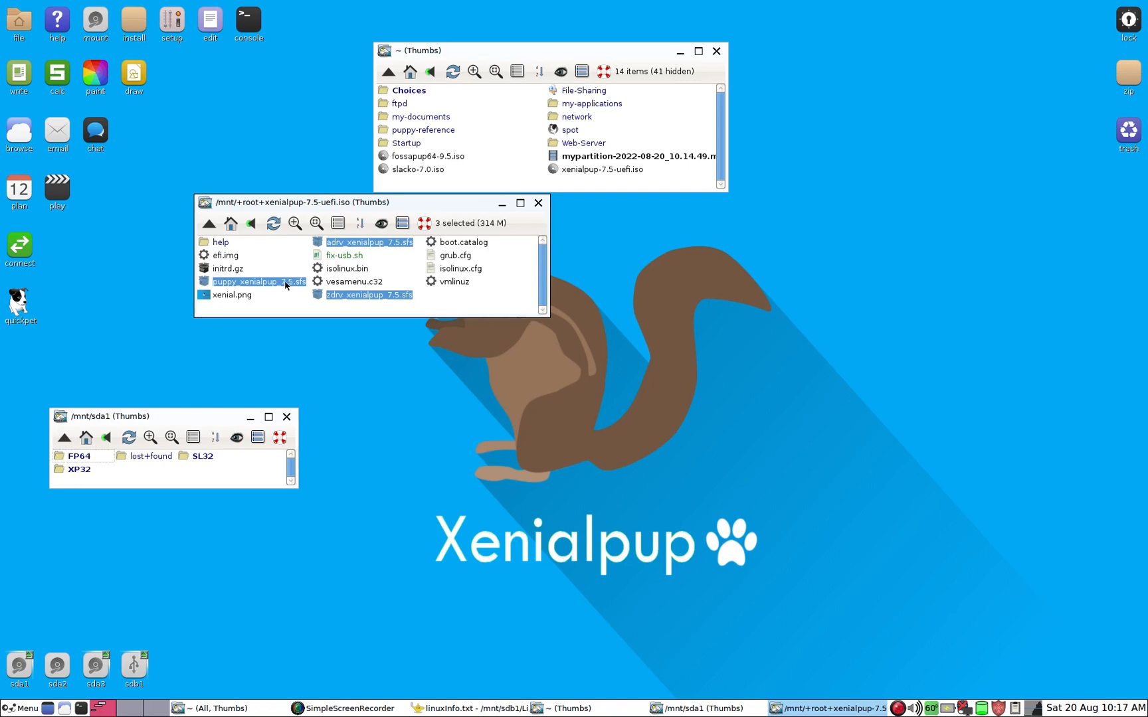
drag(286, 284, 65, 475)
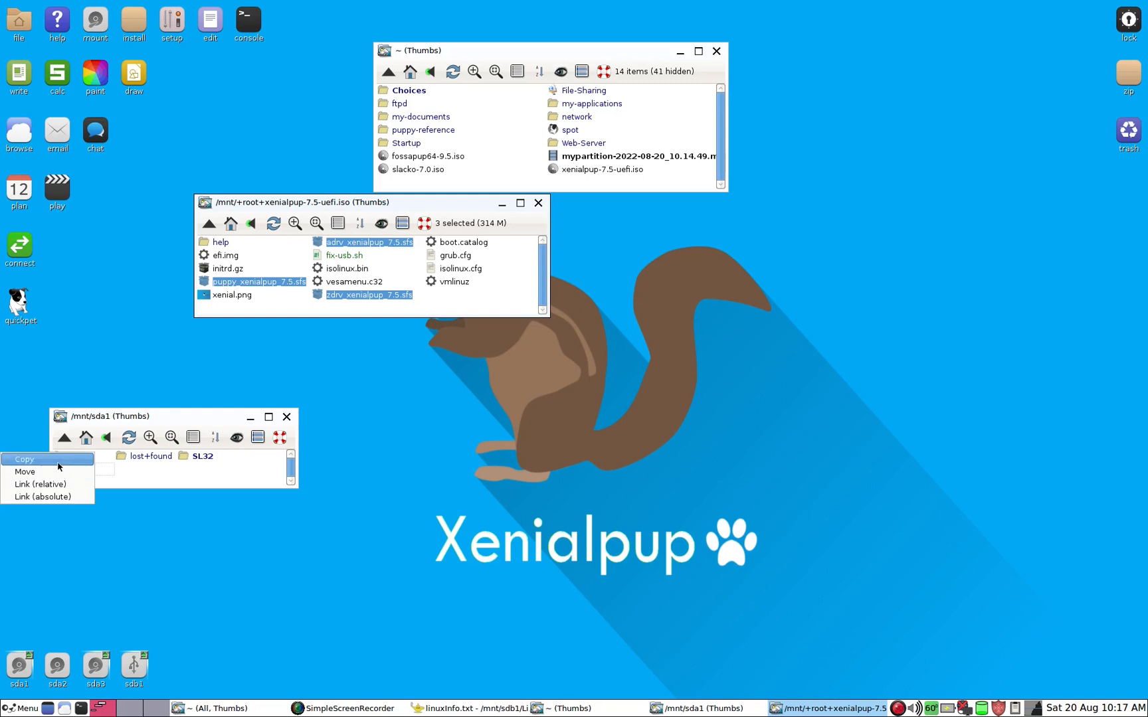
click(59, 459)
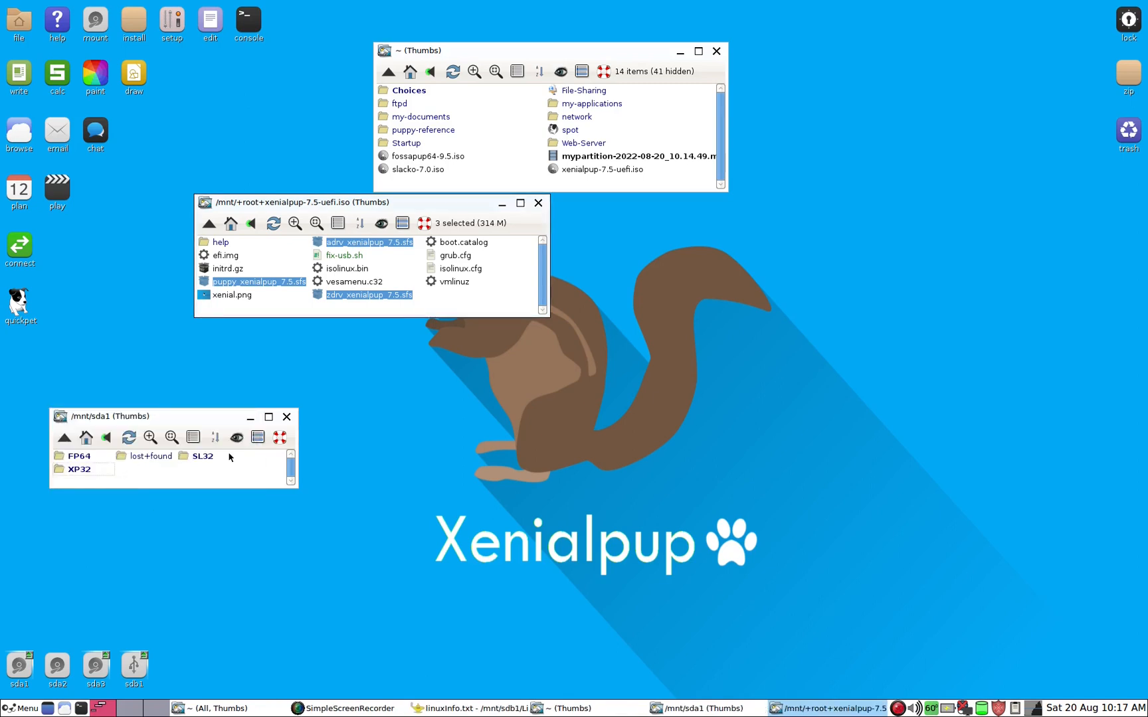
- Copy vmlinuz and initrd.gz from the xenialpup ISO into the XP32 folder on sda1, and close the ISO's window
click(452, 304)
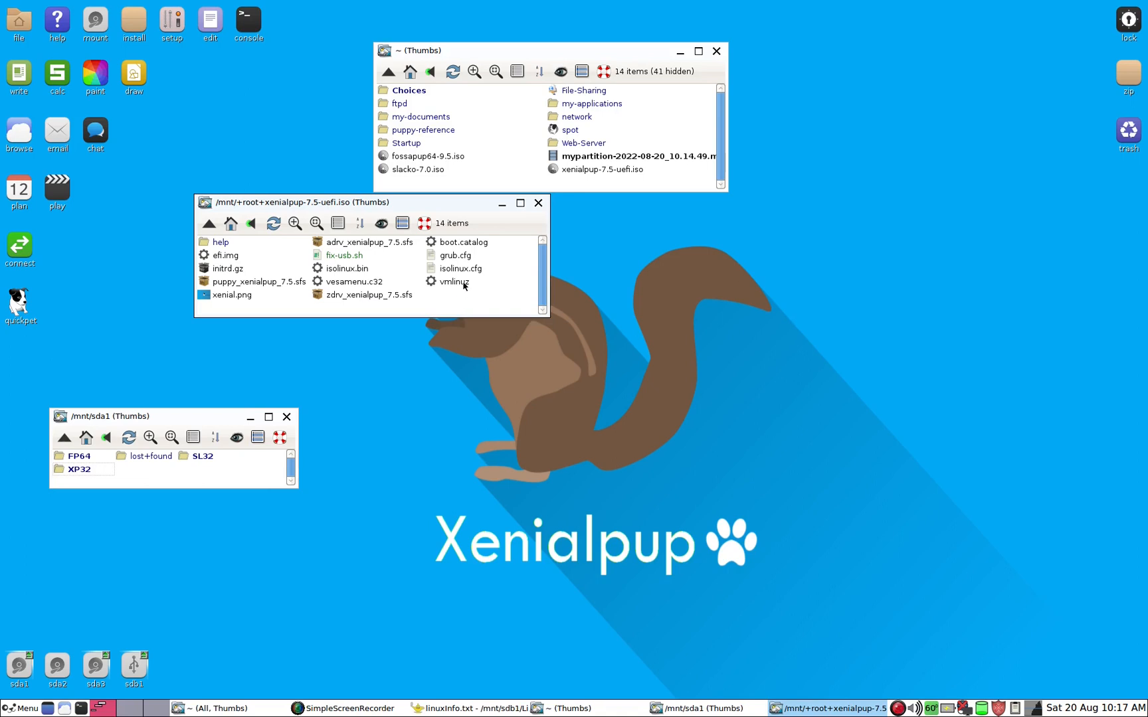
click(464, 283)
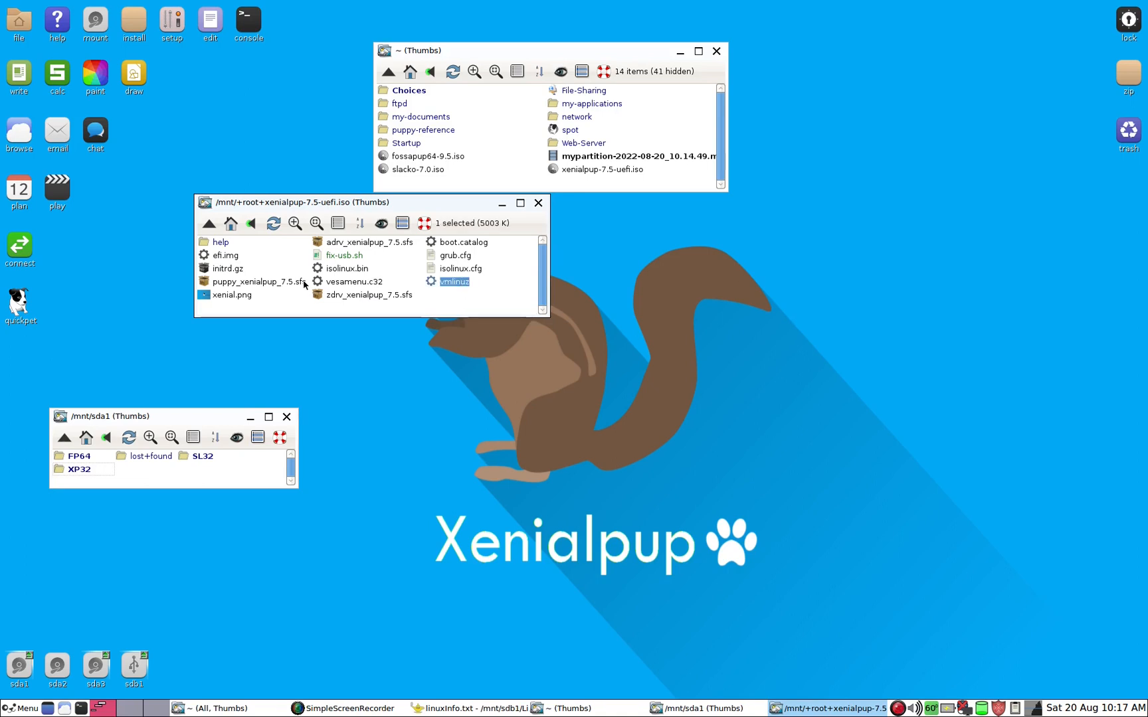
ctrl+click(236, 272)
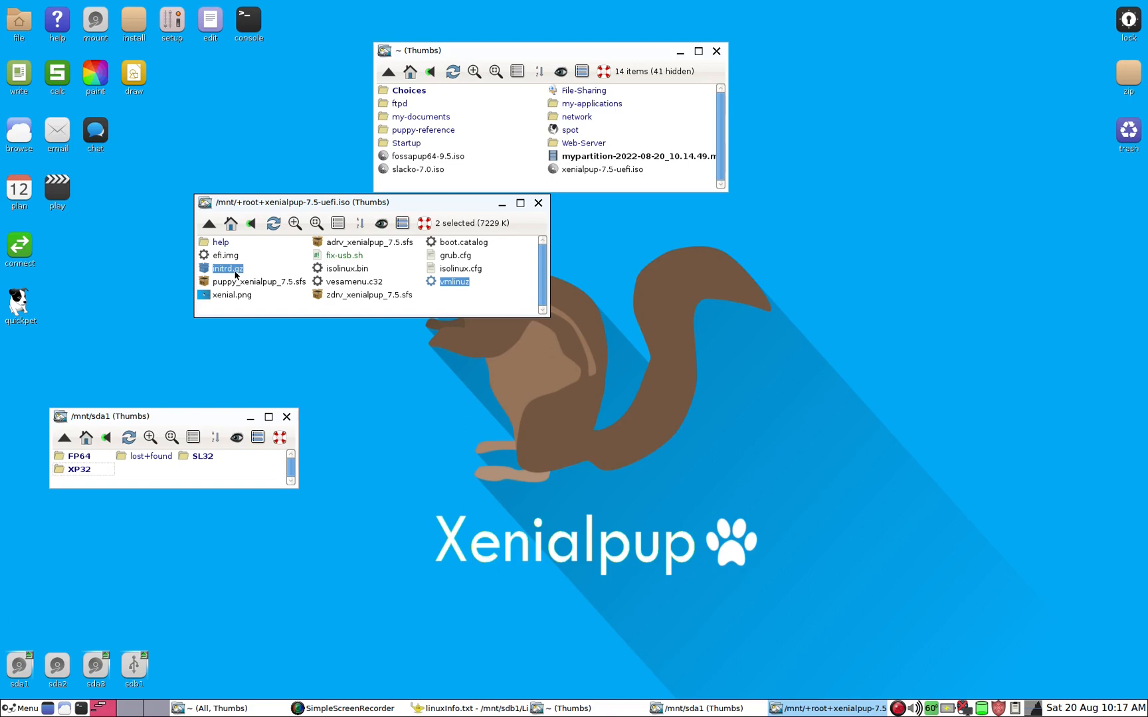
drag(236, 274, 79, 467)
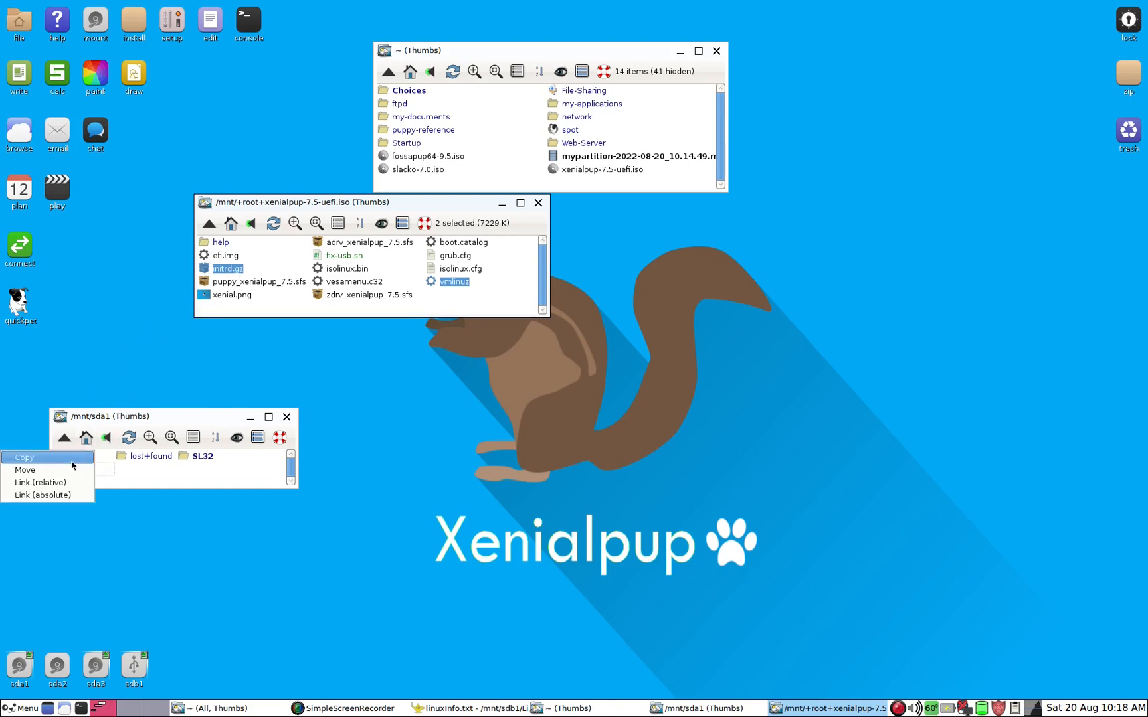
click(72, 465)
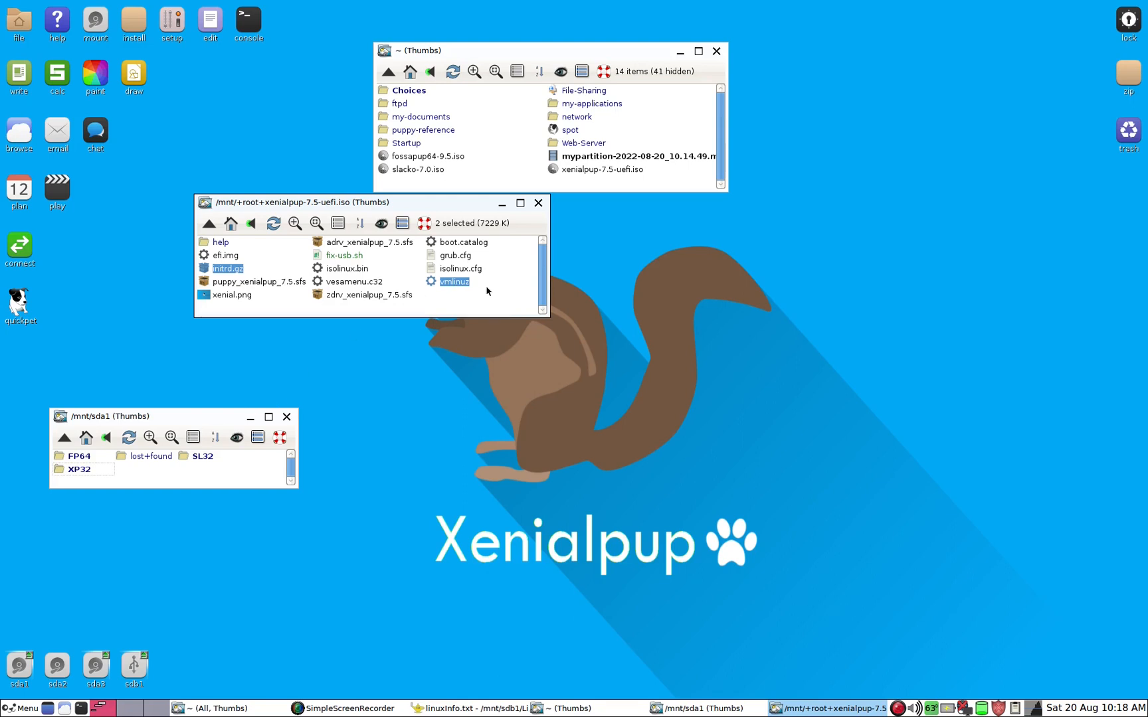
click(538, 202)
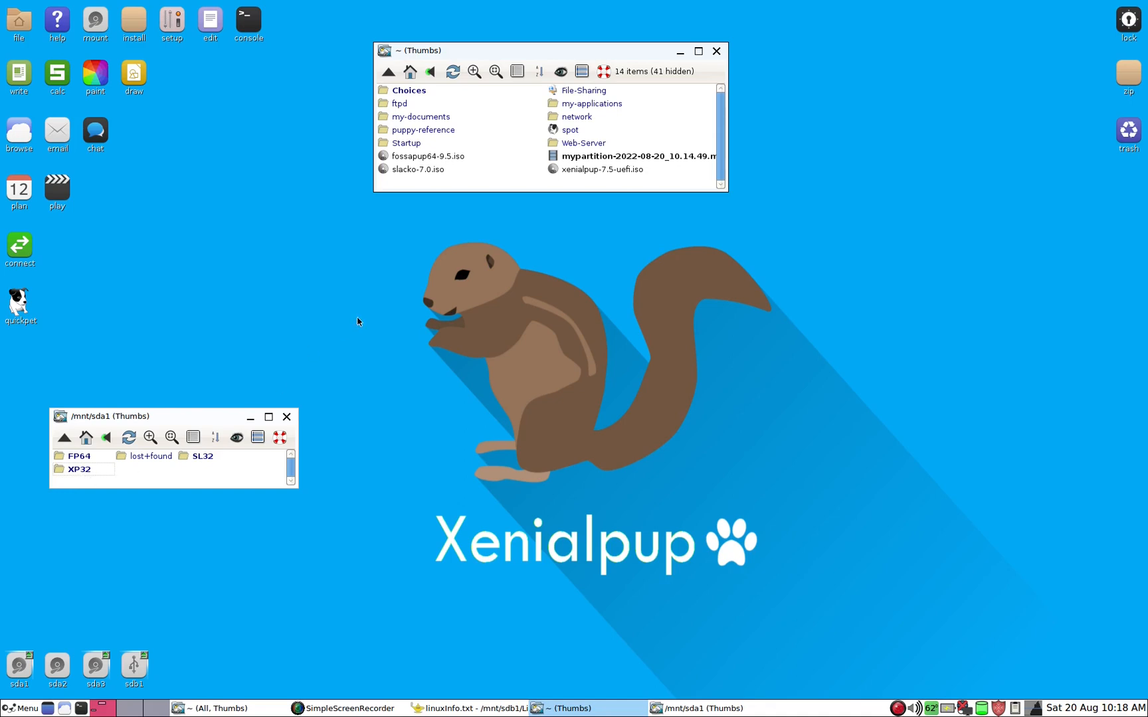
- Mount slacko-7.0.iso and copy its fdrv, puppy and zdrv slacko_7.0 .sfs files into the SL32 folder on sda1
click(441, 171)
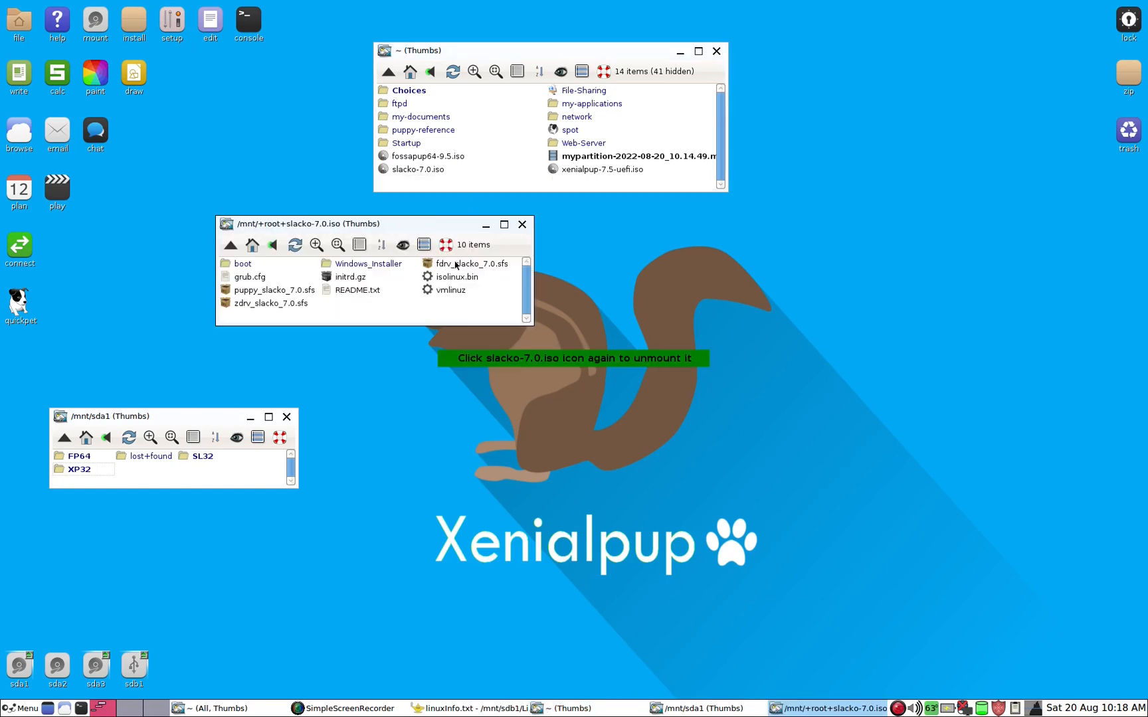
click(455, 264)
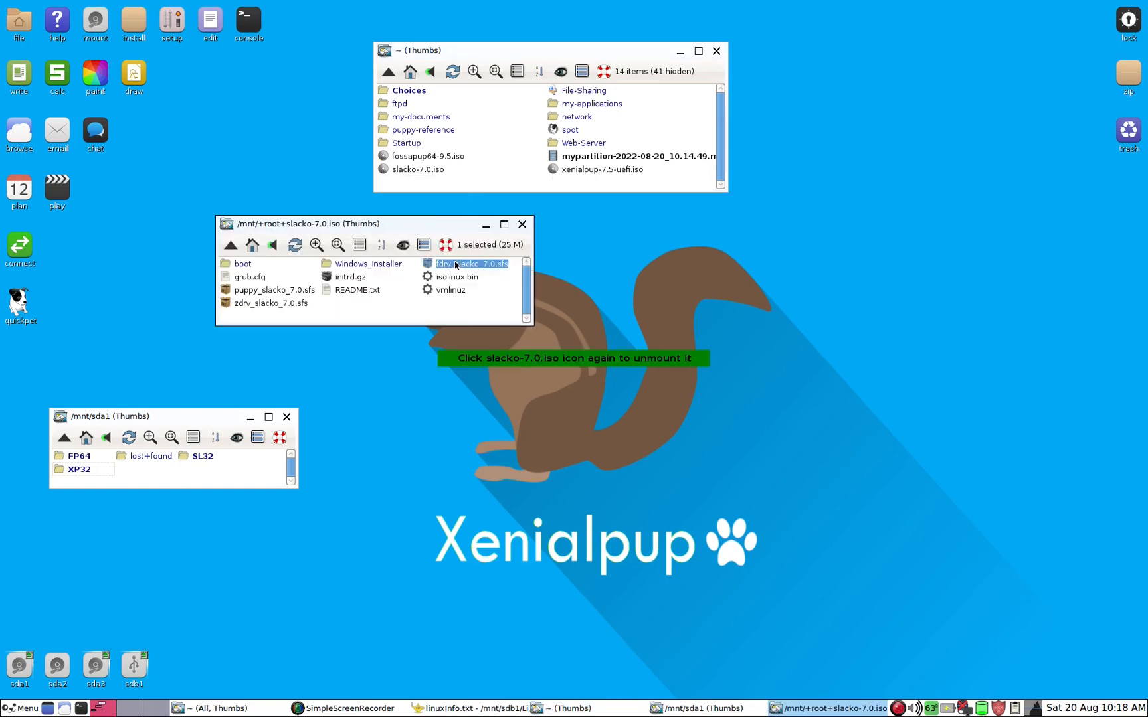
ctrl+click(274, 291)
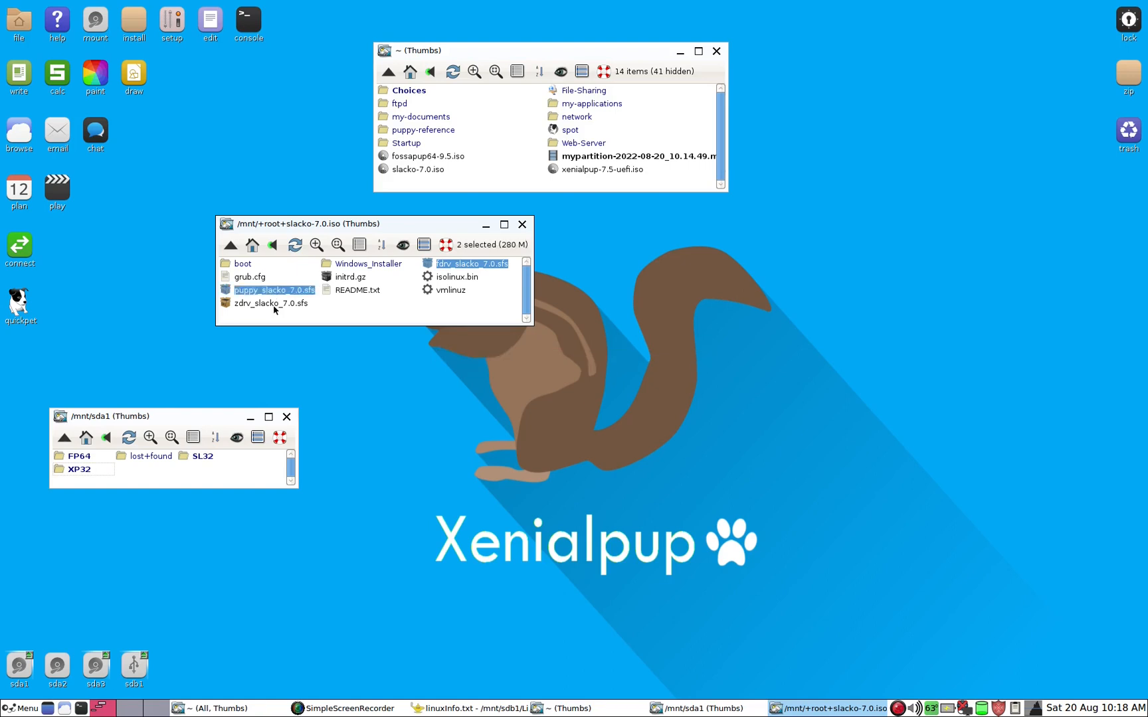
ctrl+click(274, 304)
drag(274, 305, 203, 456)
click(202, 456)
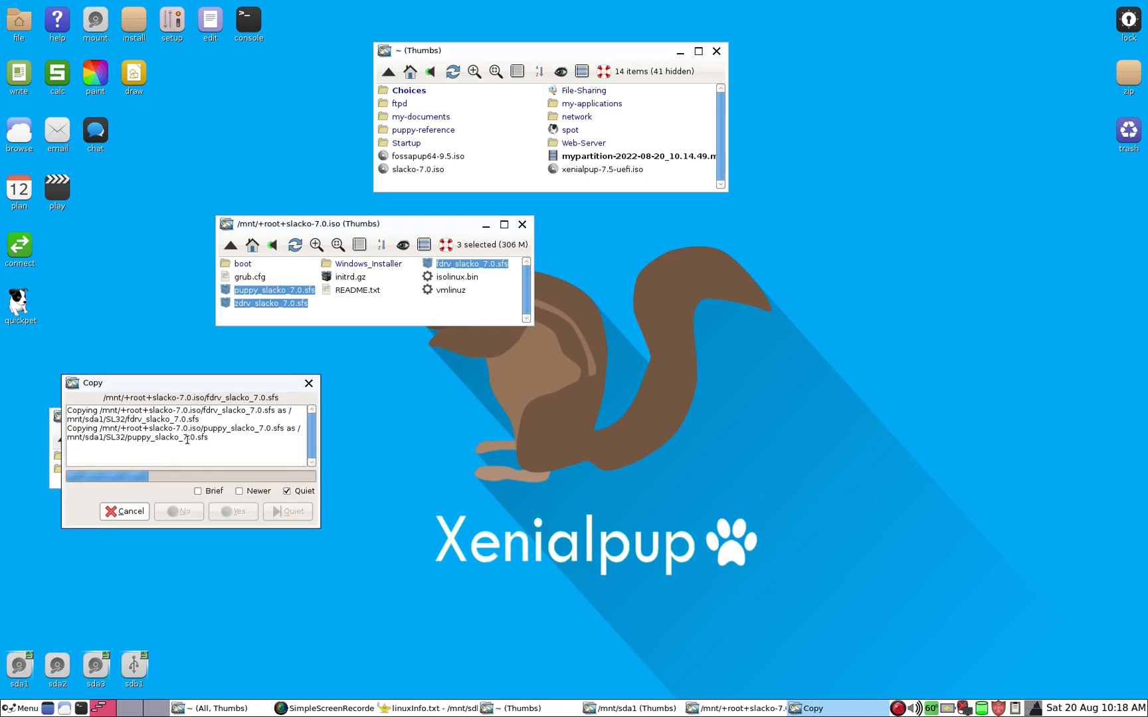
- Copy vmlinuz and initrd.gz from the slacko ISO into the SL32 folder, and close the ISO and home folder windows
click(374, 316)
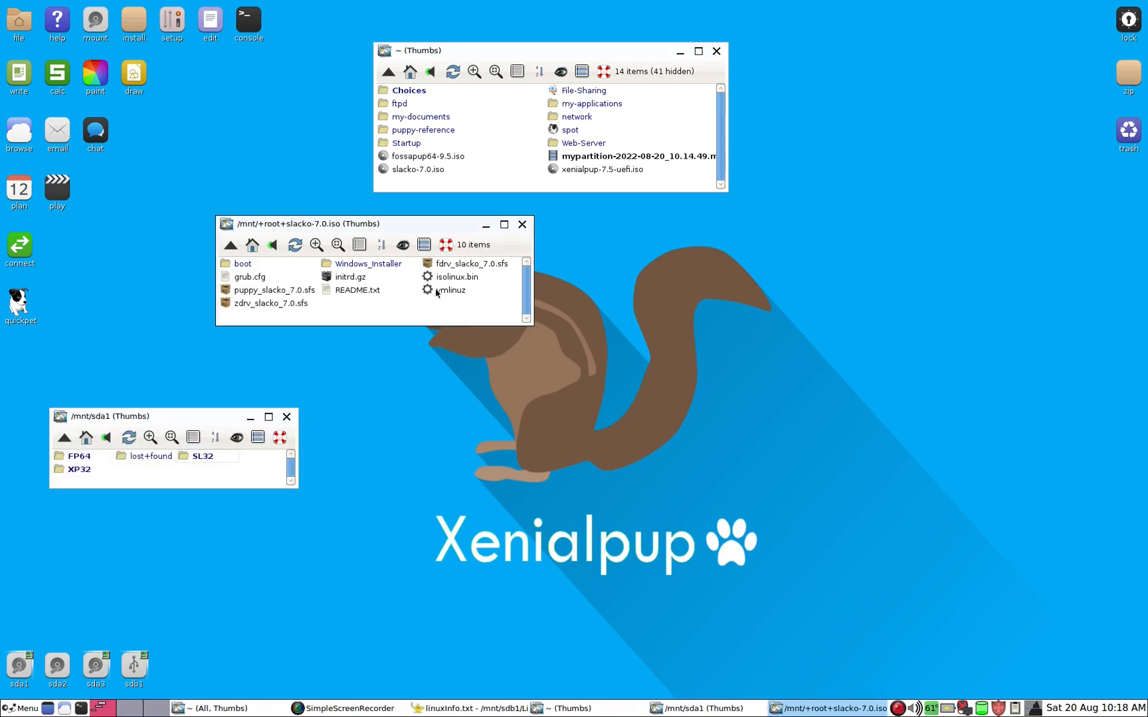
click(441, 291)
ctrl+click(363, 279)
drag(364, 280, 200, 458)
click(199, 457)
click(403, 303)
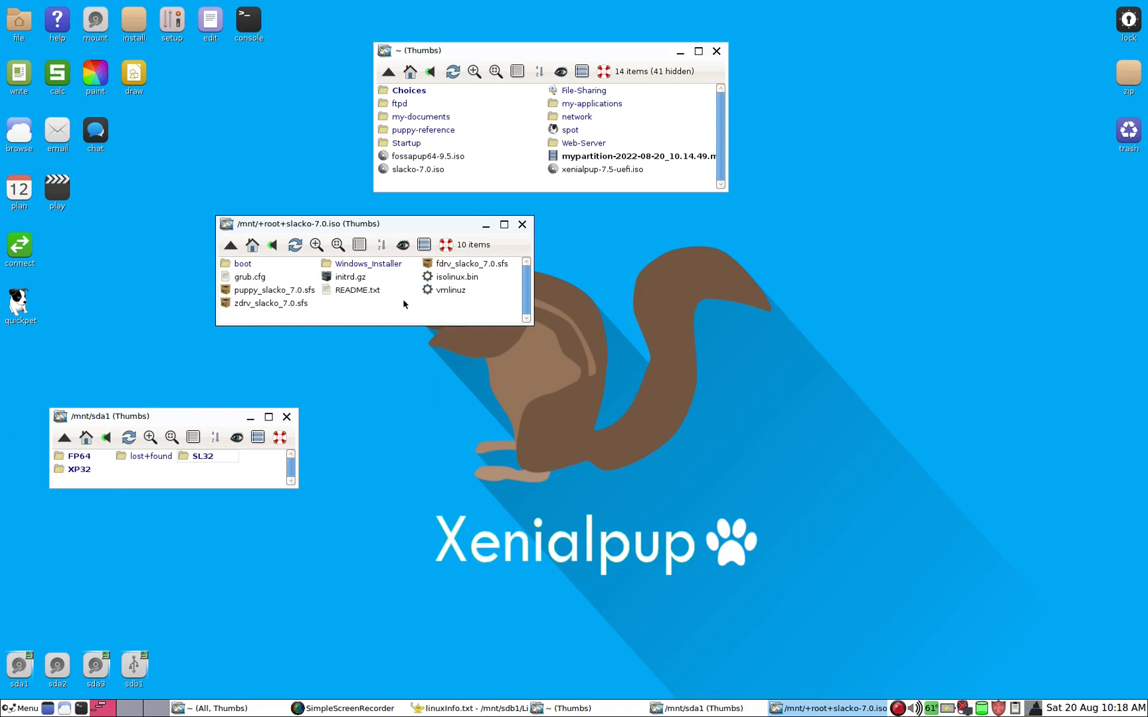
click(524, 225)
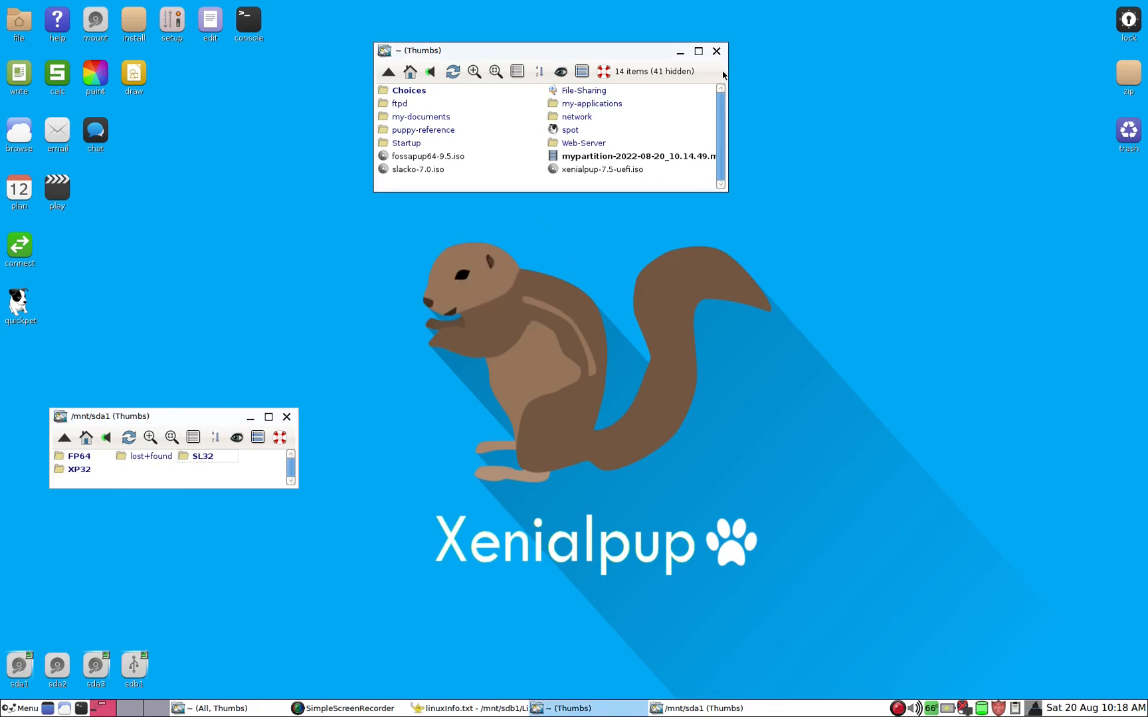
click(717, 51)
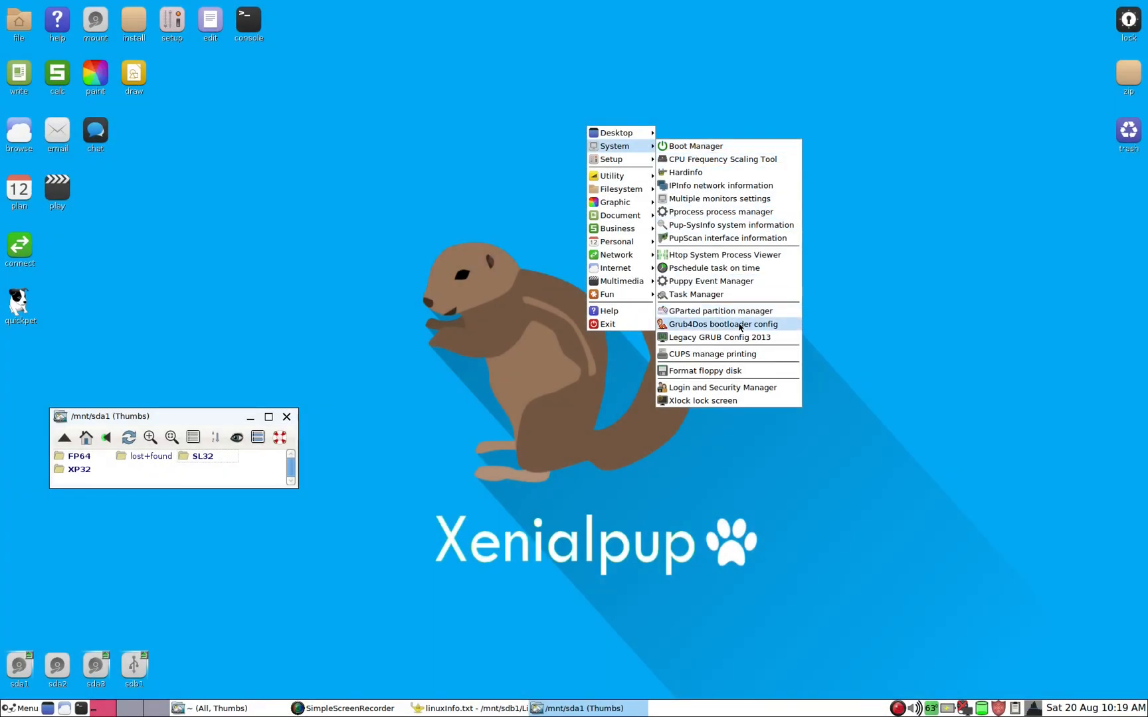
- Open the Grub4Dos bootloader config and unmount the sdb1 drive
click(739, 326)
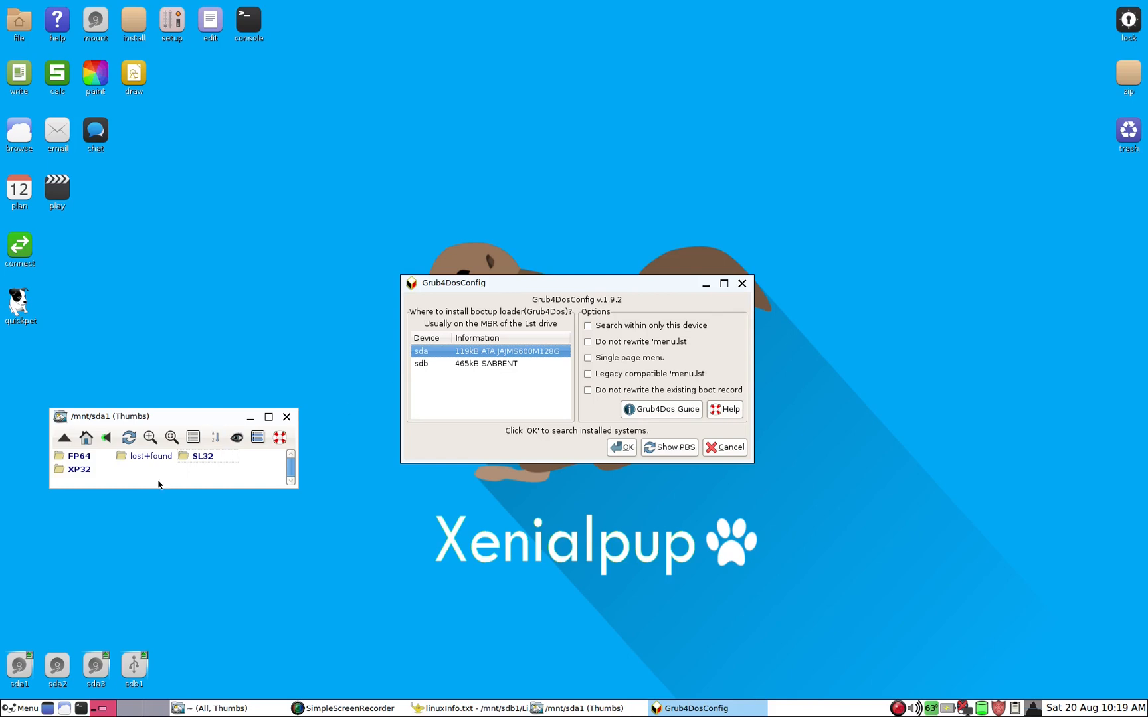
right_click(136, 666)
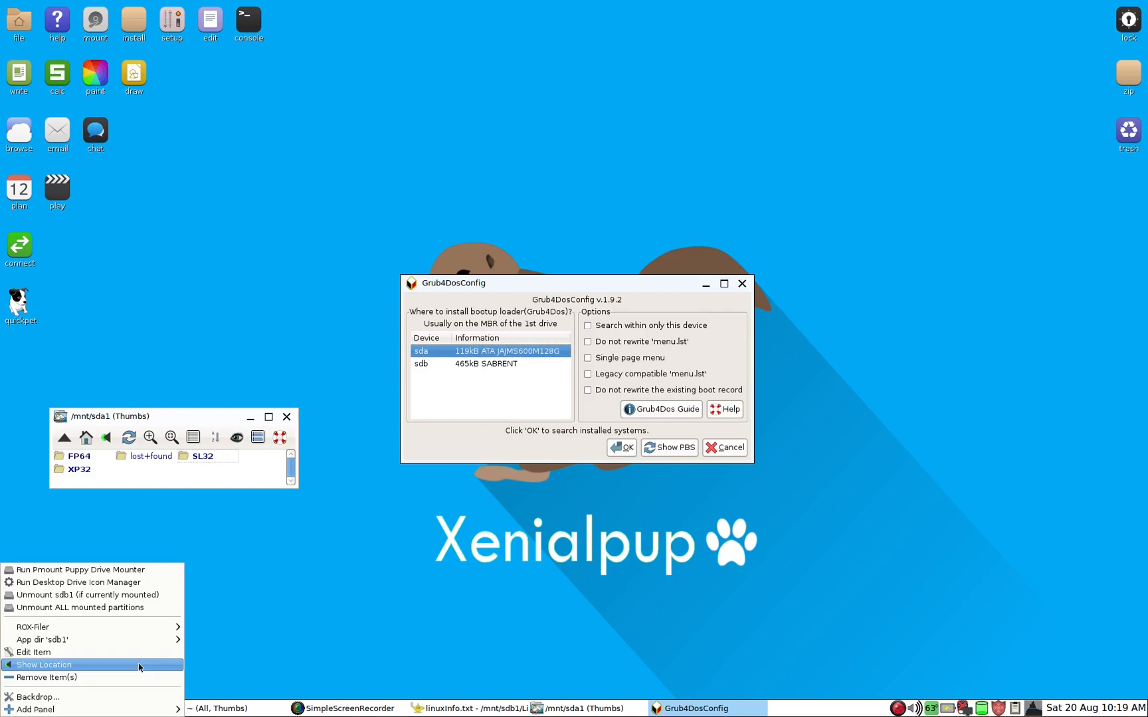
click(132, 597)
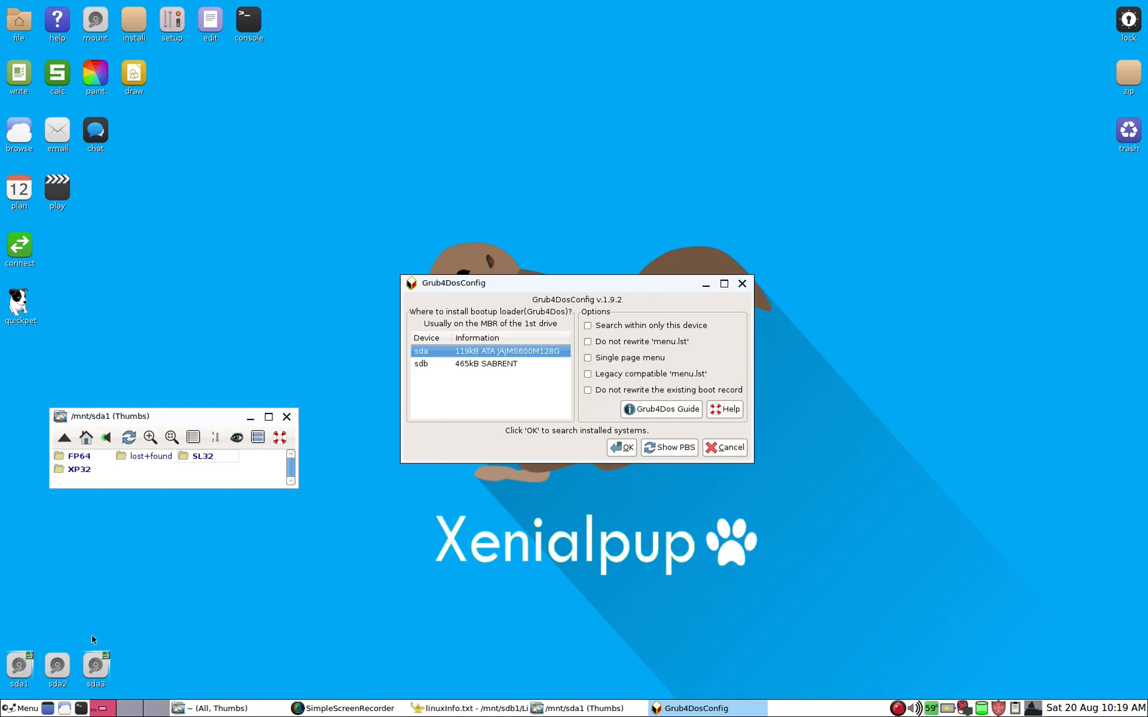
- Install Grub4Dos on the MBR of sda, searching only within this device and keeping the detected Puppy and Windows labels
click(625, 327)
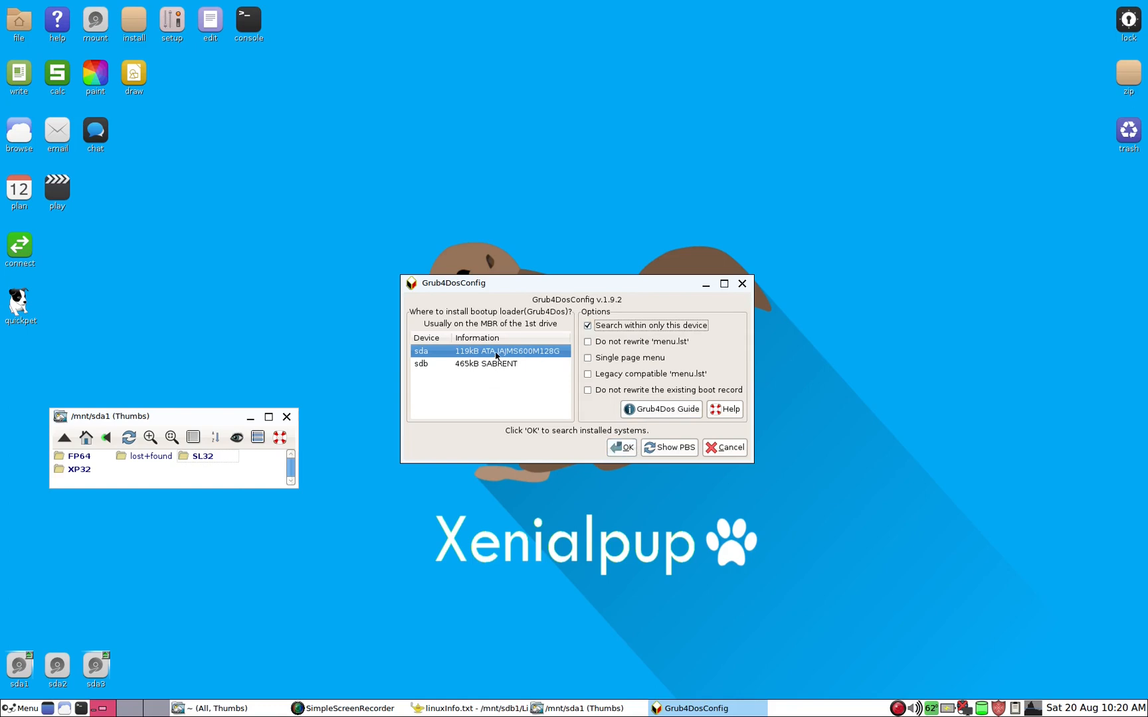
click(615, 450)
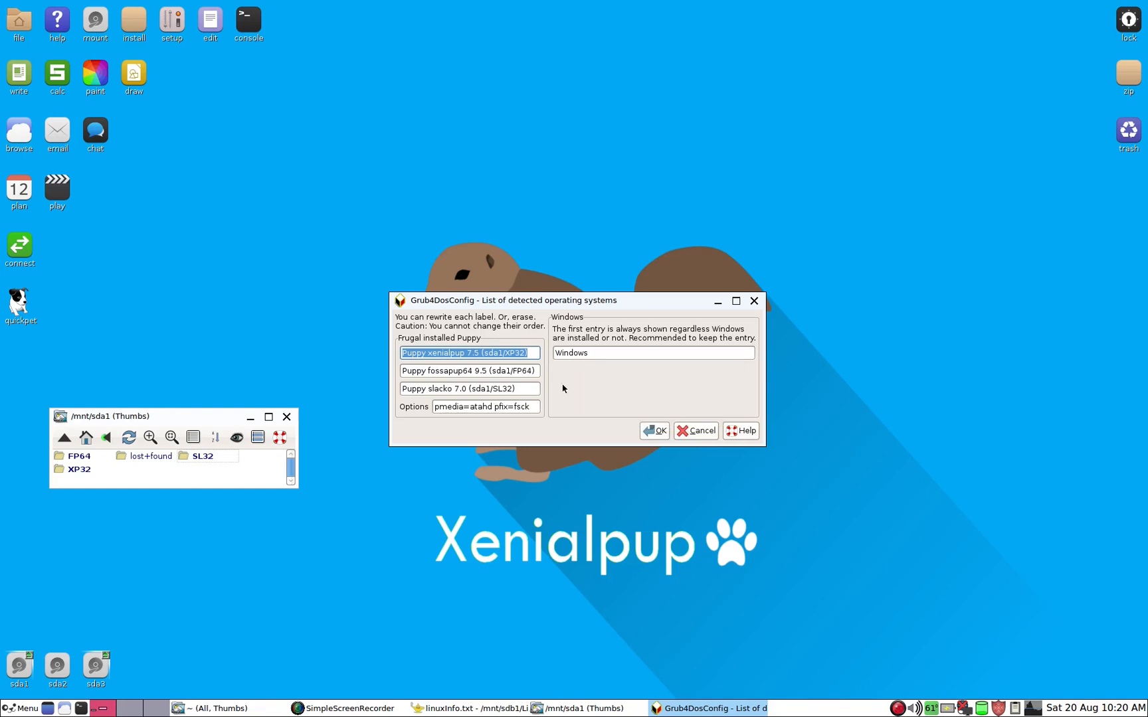
click(632, 353)
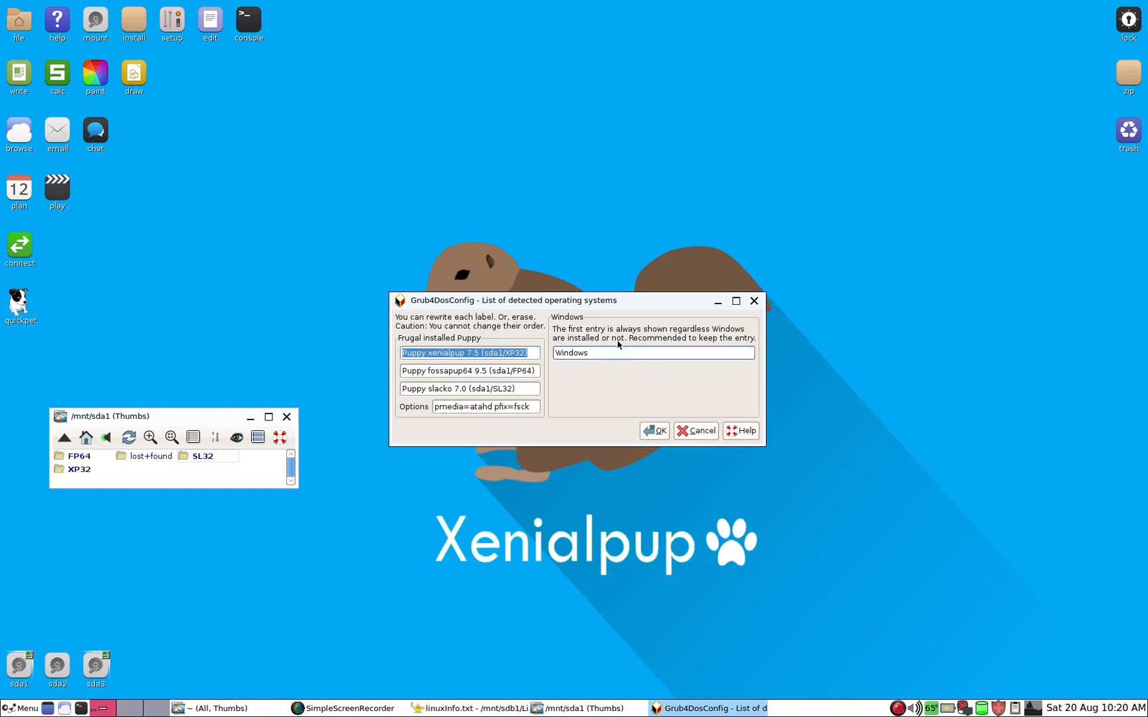
click(658, 433)
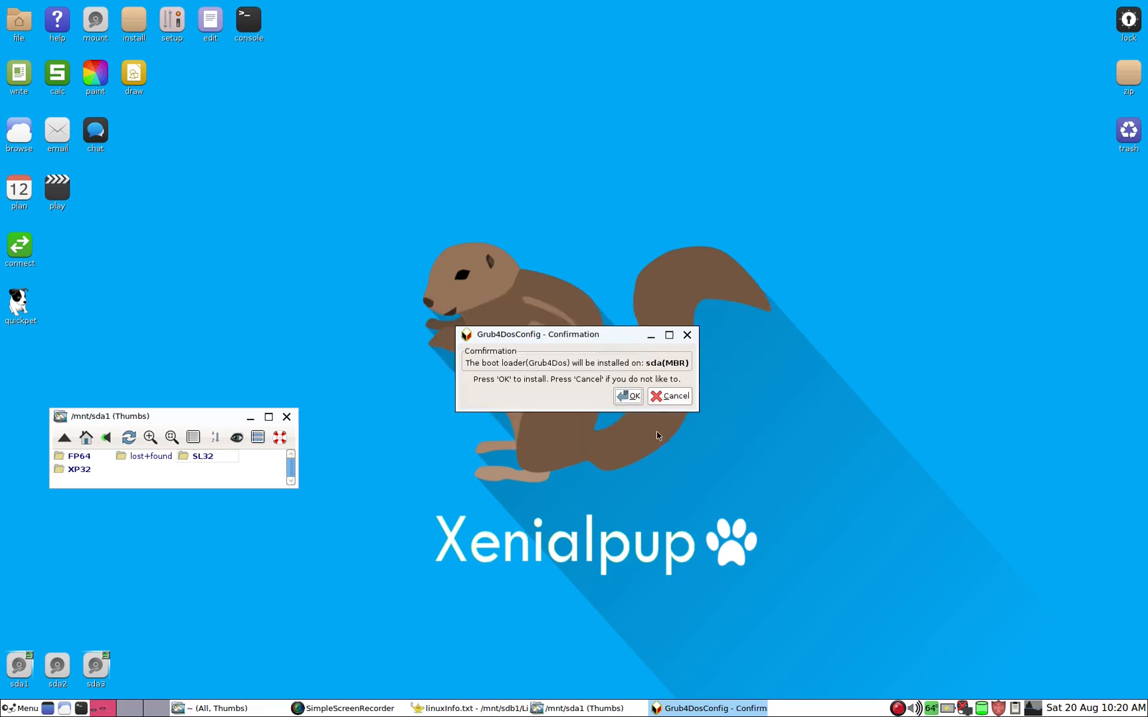
click(629, 402)
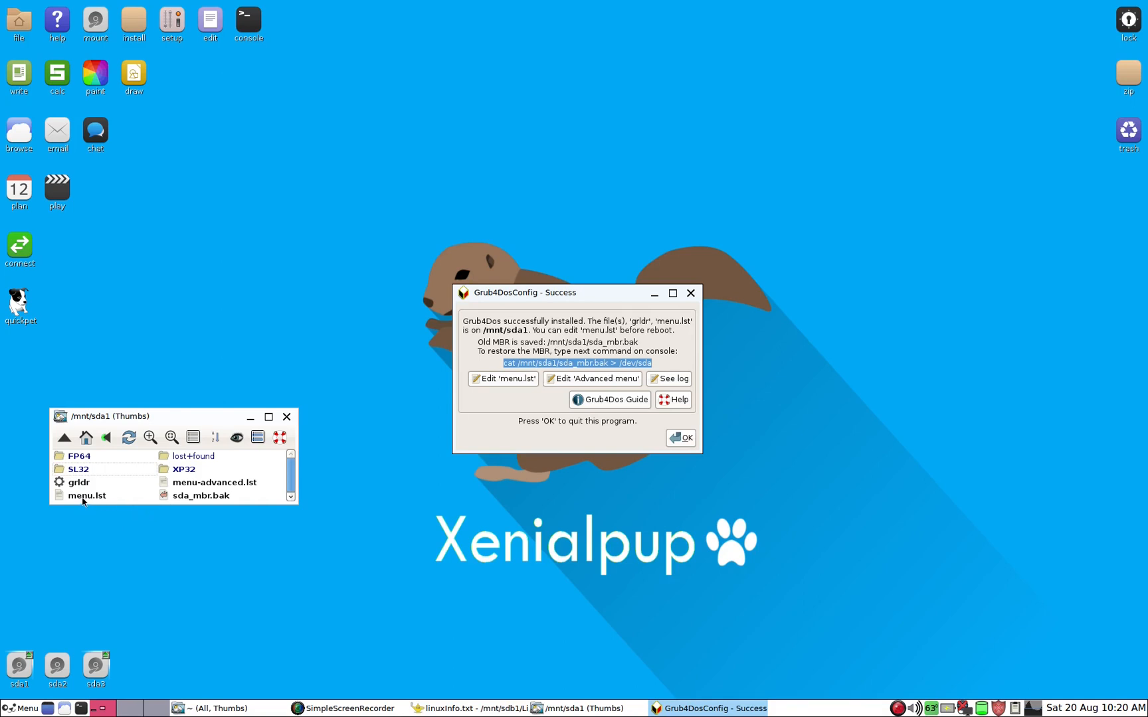
- Open the generated menu.lst for editing and set the editor font to DejaVu Sans Book, size 16
click(510, 382)
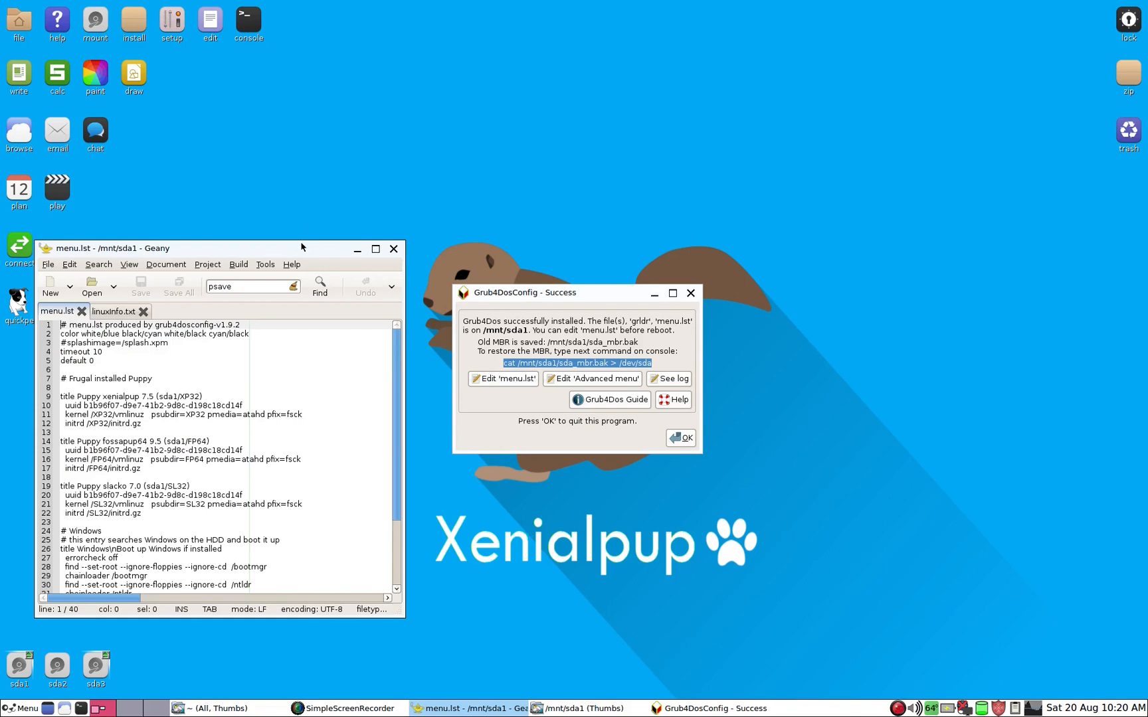
drag(300, 242, 672, 184)
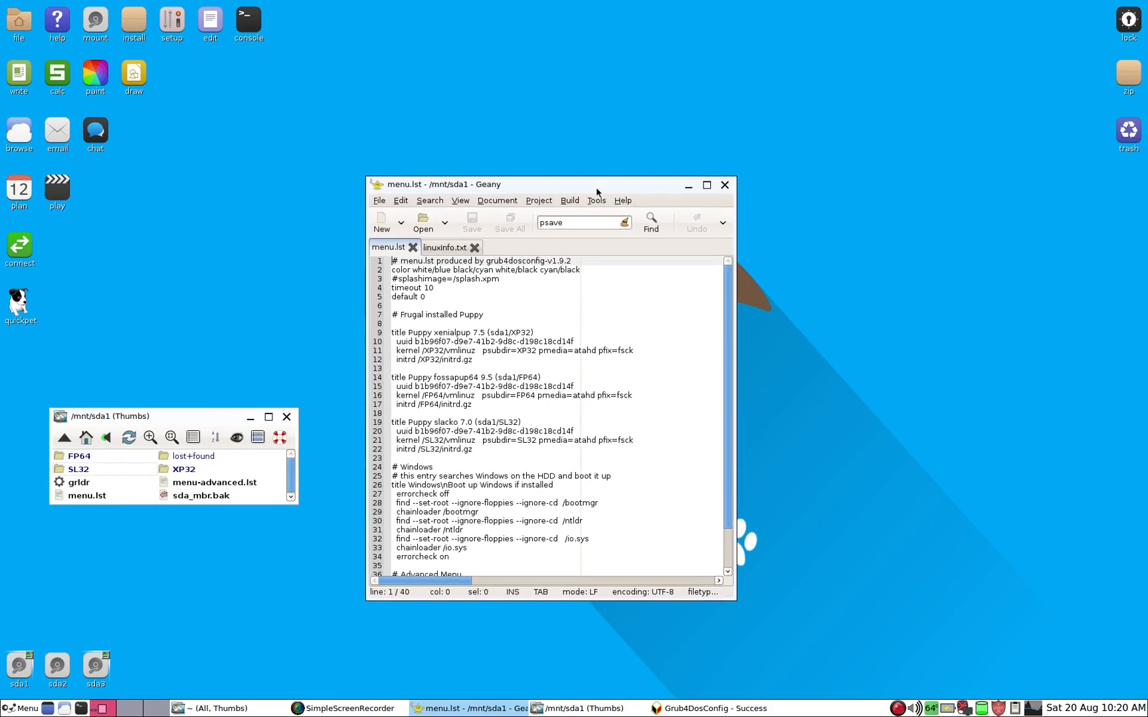
click(464, 205)
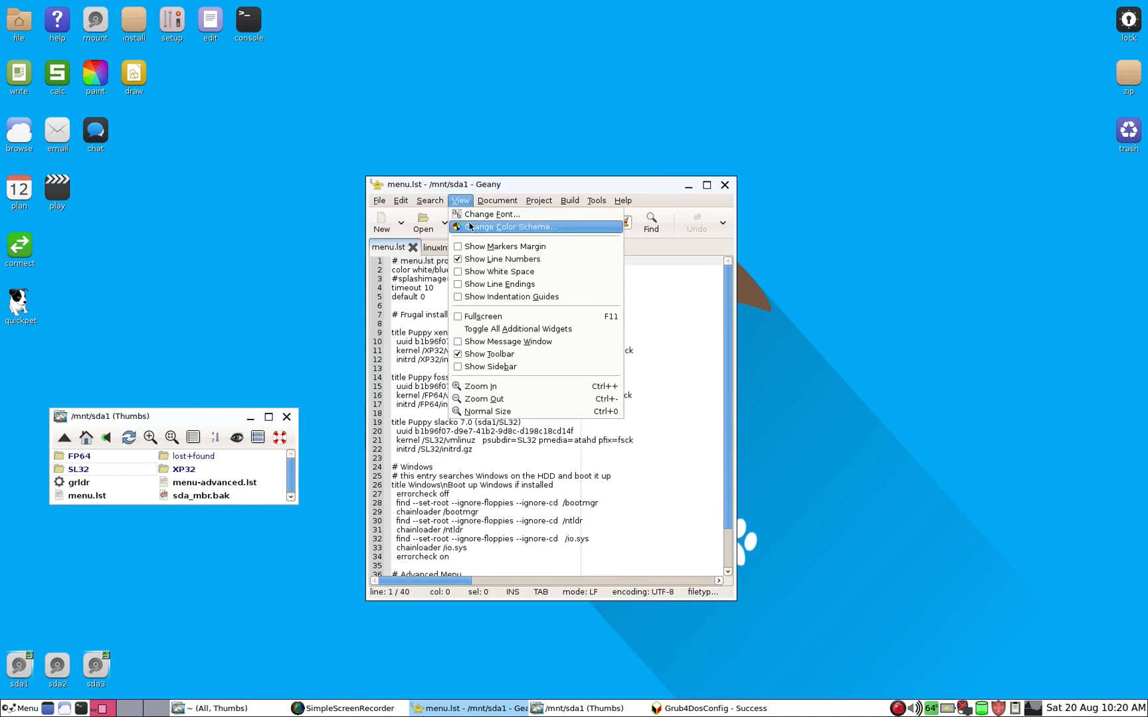
click(485, 213)
scroll(668, 417, down, 1)
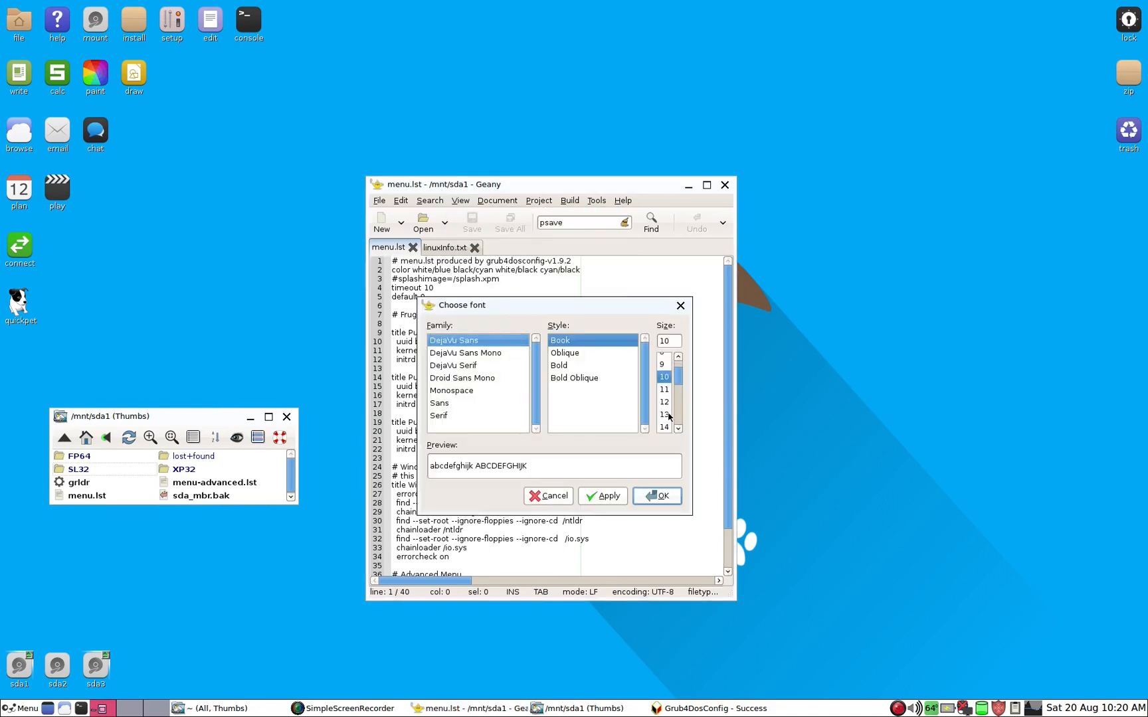
scroll(669, 419, down, 2)
click(666, 424)
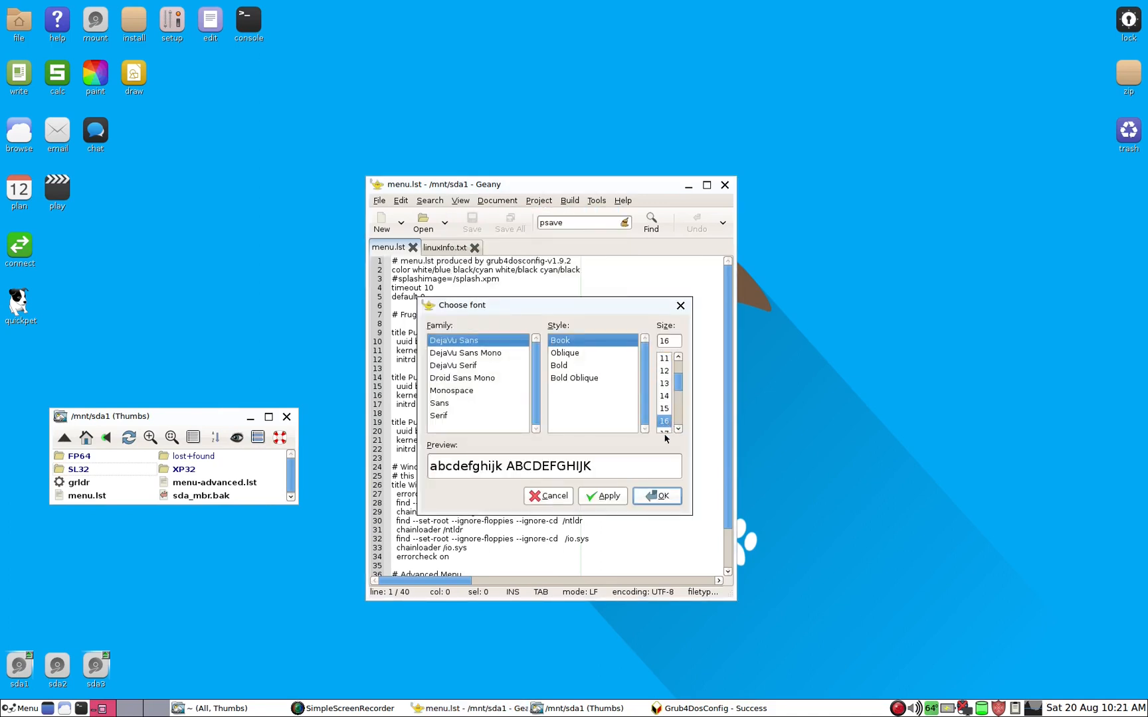
click(615, 499)
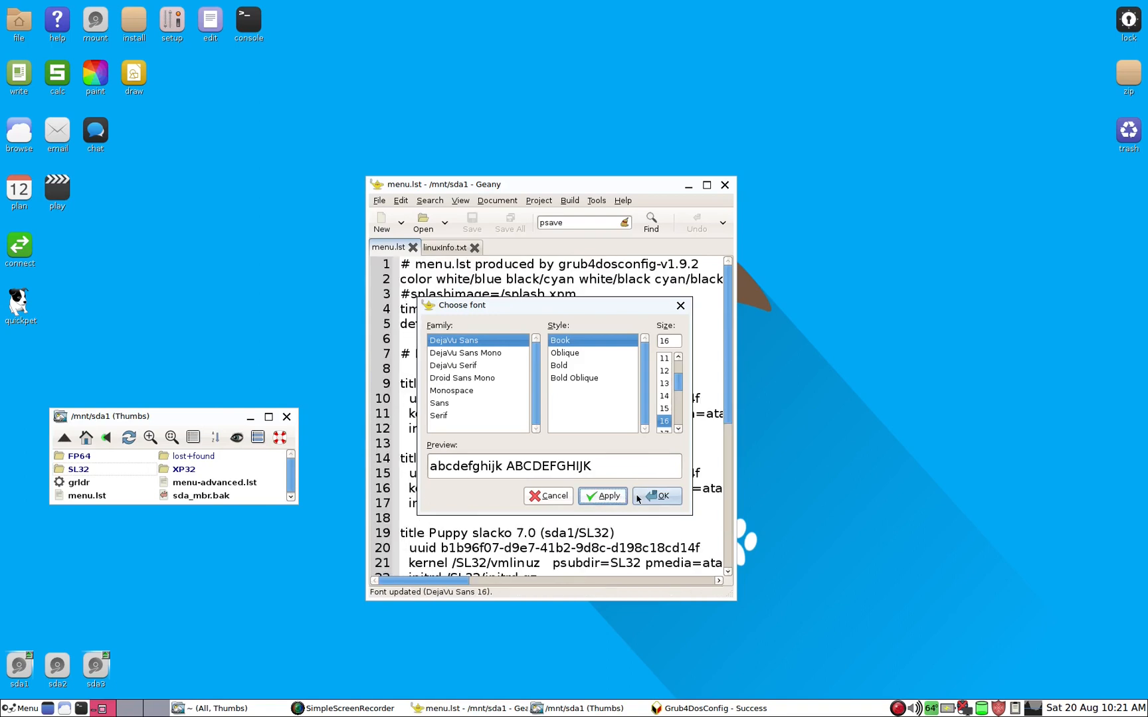
click(658, 496)
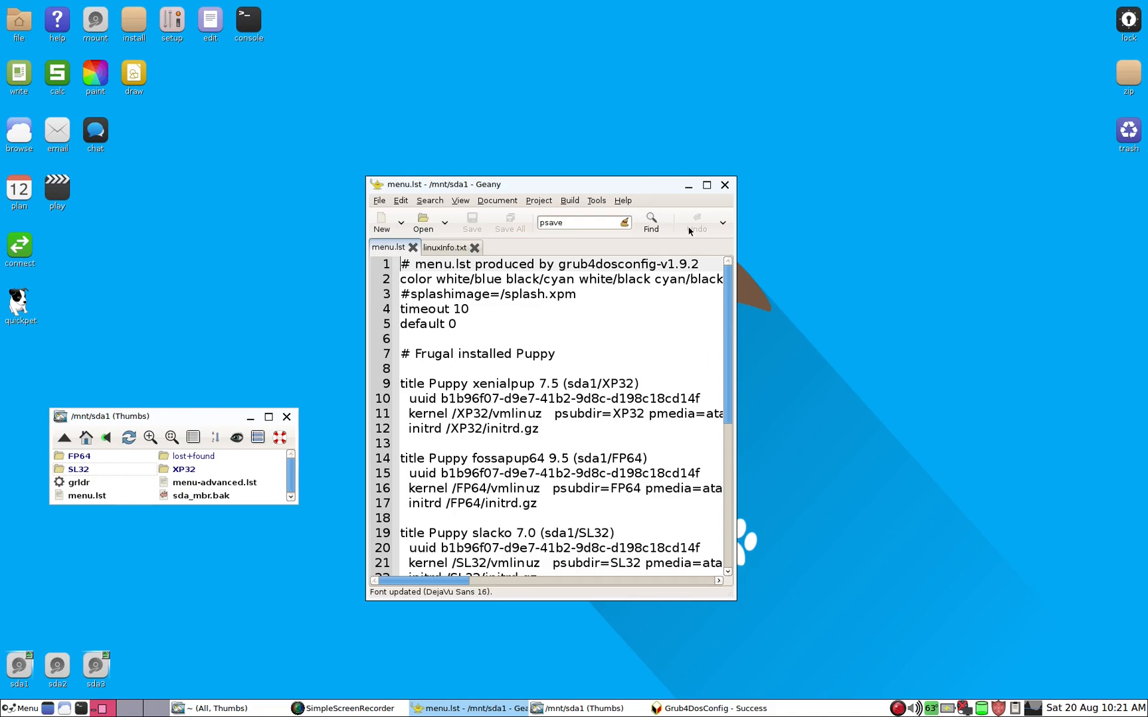
- Widen the editor window to fit the full kernel lines and turn on line wrapping for menu.lst
drag(732, 332, 1046, 333)
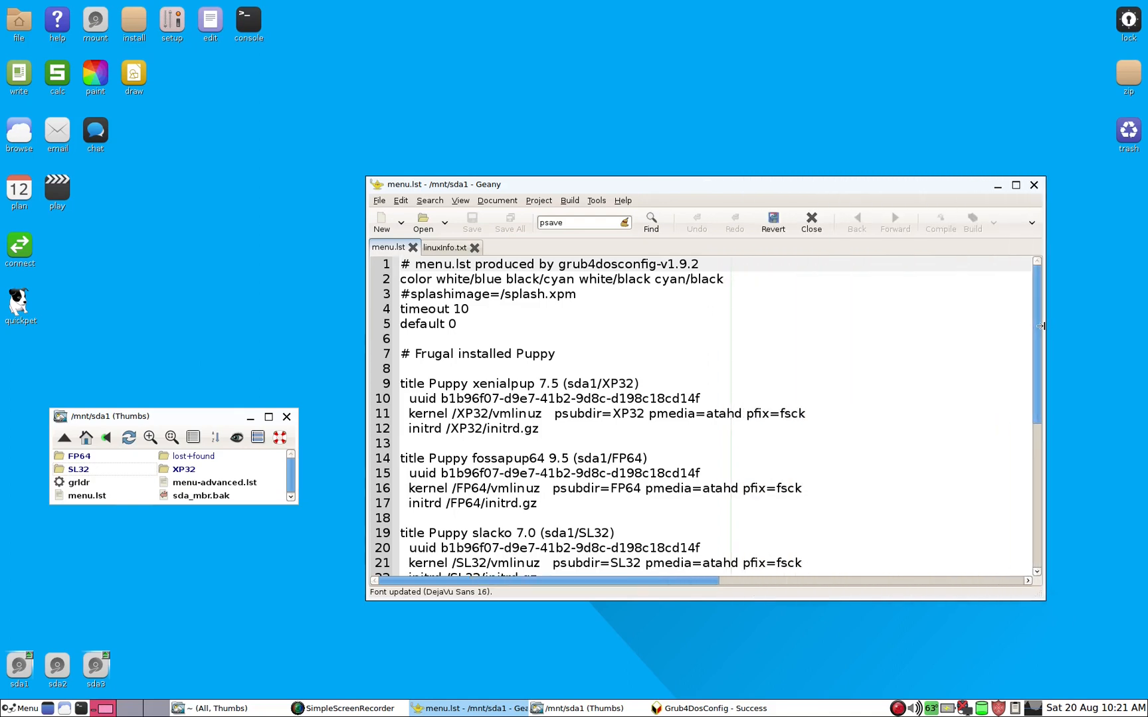
click(515, 202)
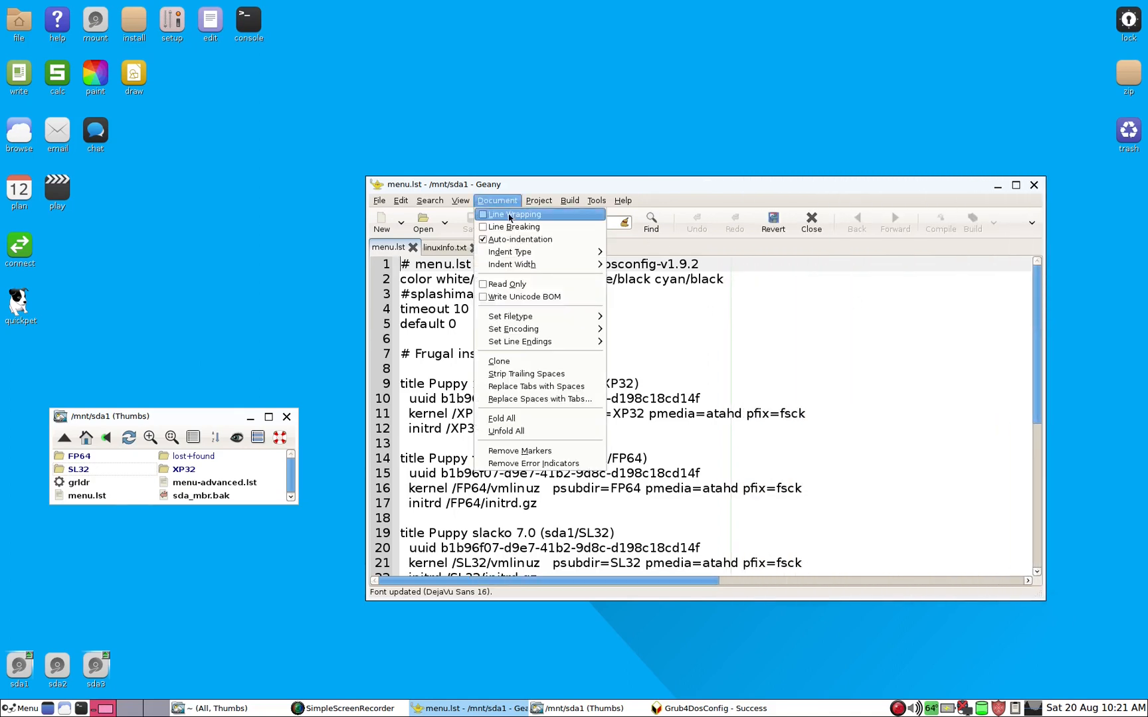
click(517, 223)
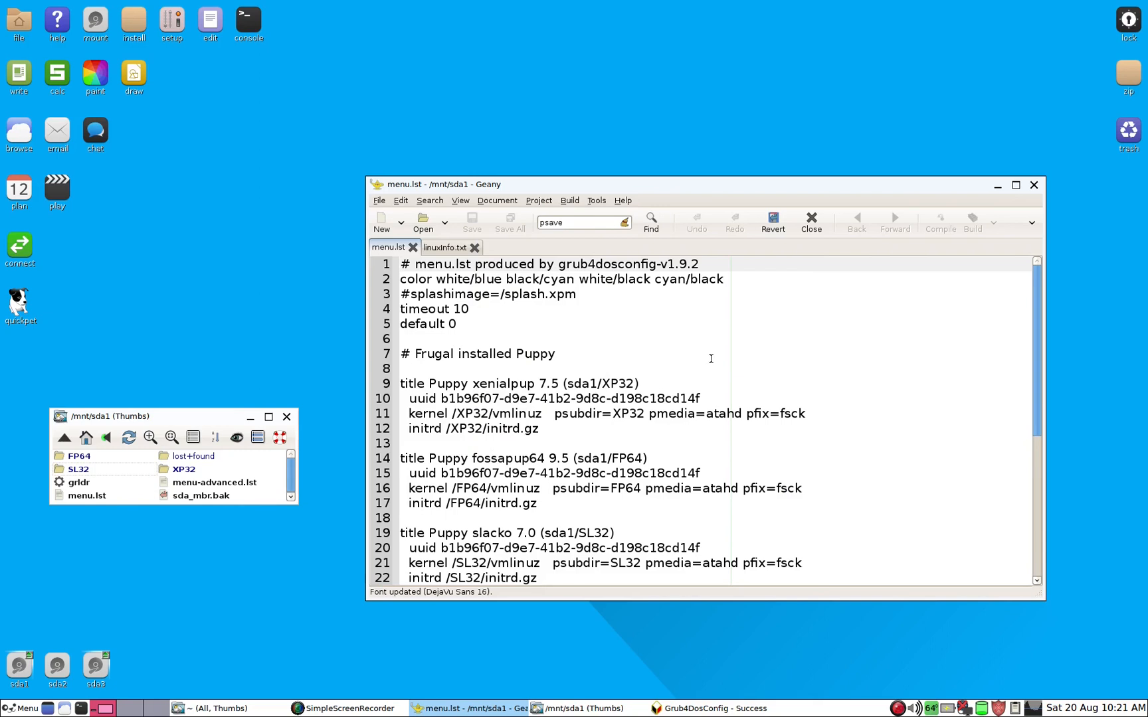
- Look over the Puppy boot entries in menu.lst and place the text cursor at the end of the timeout line
scroll(712, 357, down, 1)
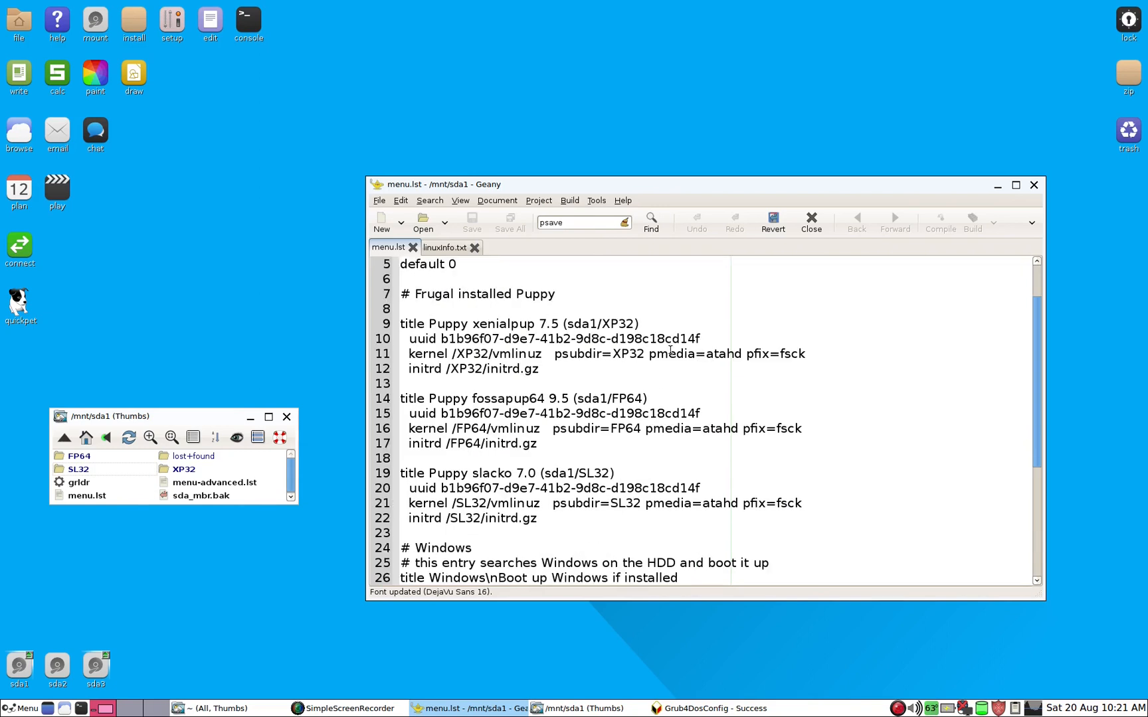
scroll(668, 348, up, 1)
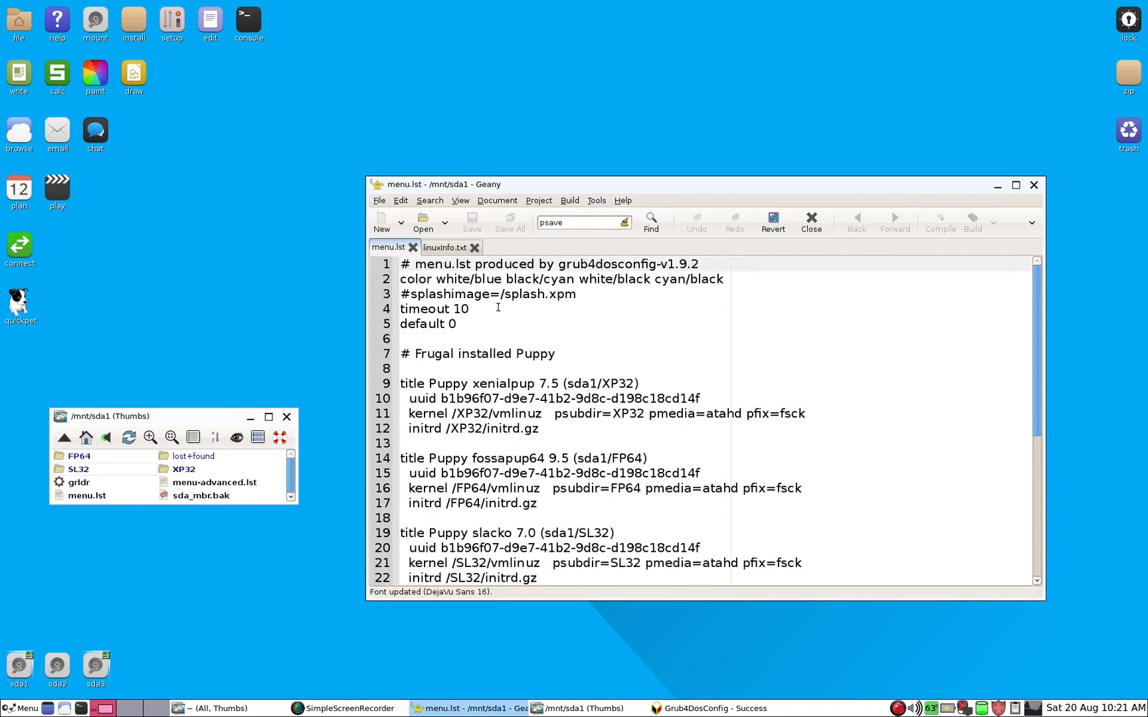
click(499, 308)
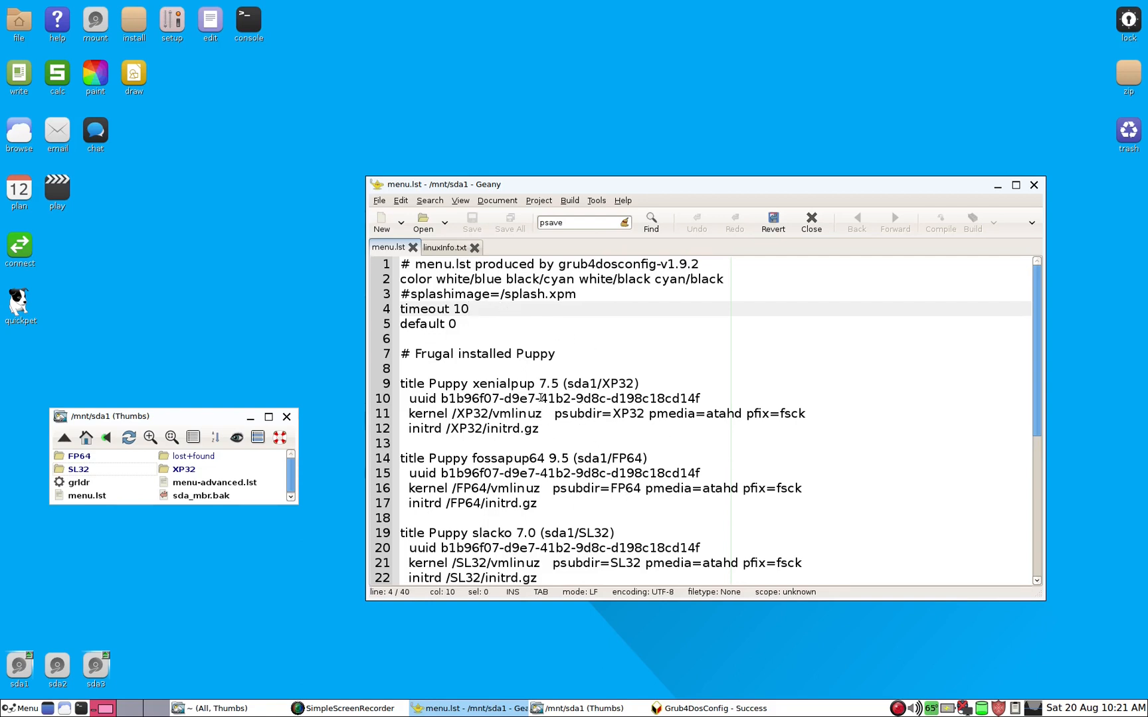
- Set the boot menu timeout to 4 in menu.lst
key(BackSpace)
key(BackSpace)
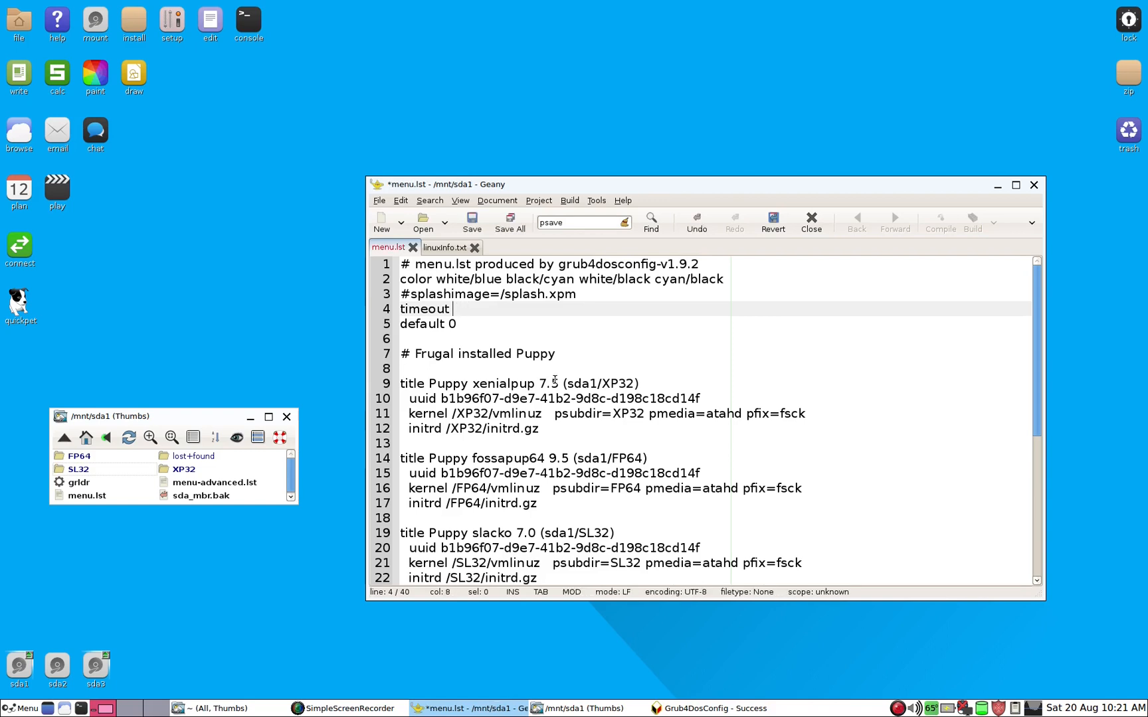
text(4)
- Delete the whole Windows section between the Slacko entry and the Advanced Menu section, and save menu.lst
scroll(601, 382, down, 3)
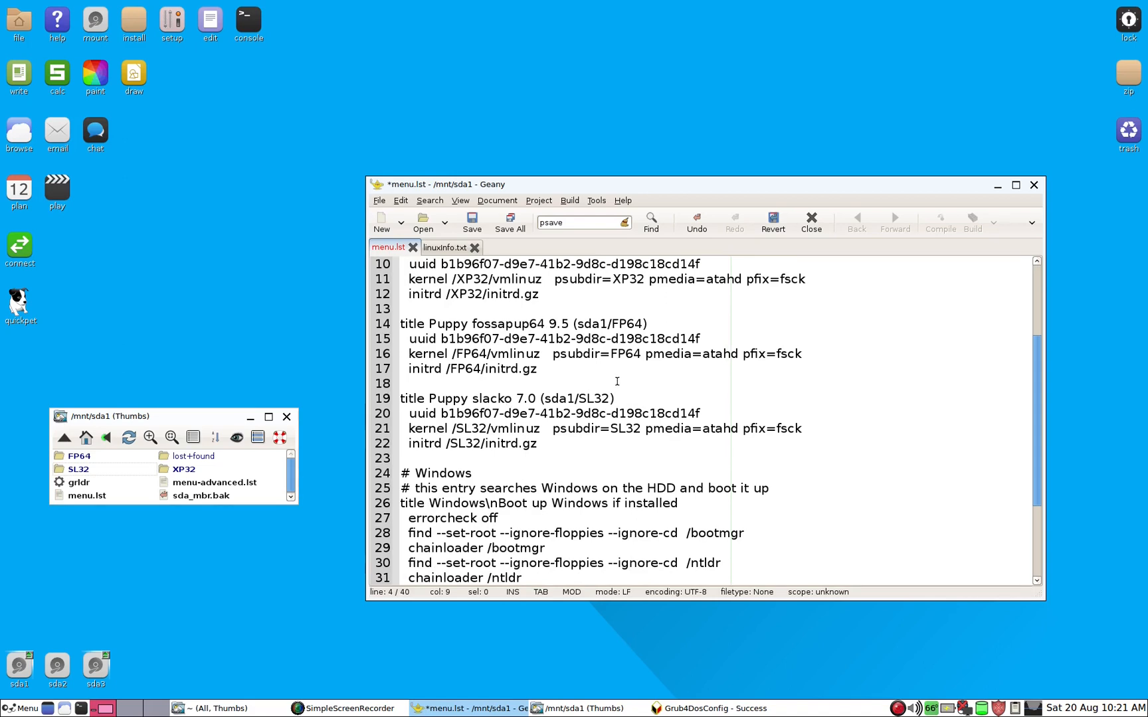
scroll(612, 383, down, 3)
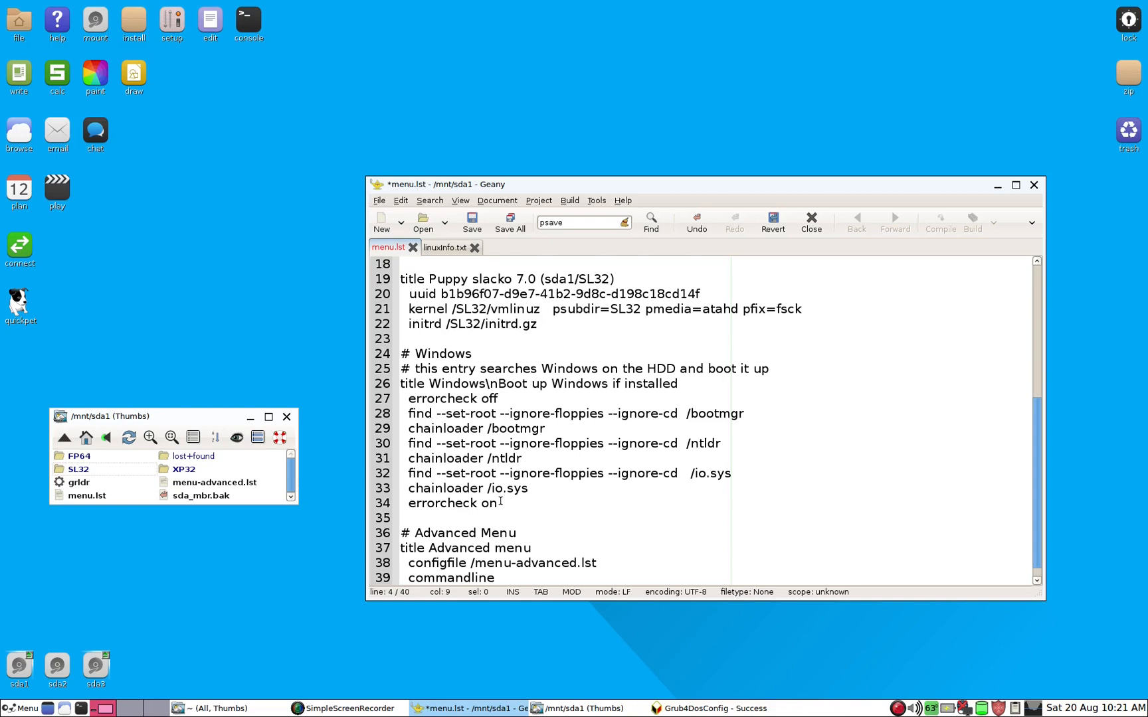
drag(501, 503, 378, 356)
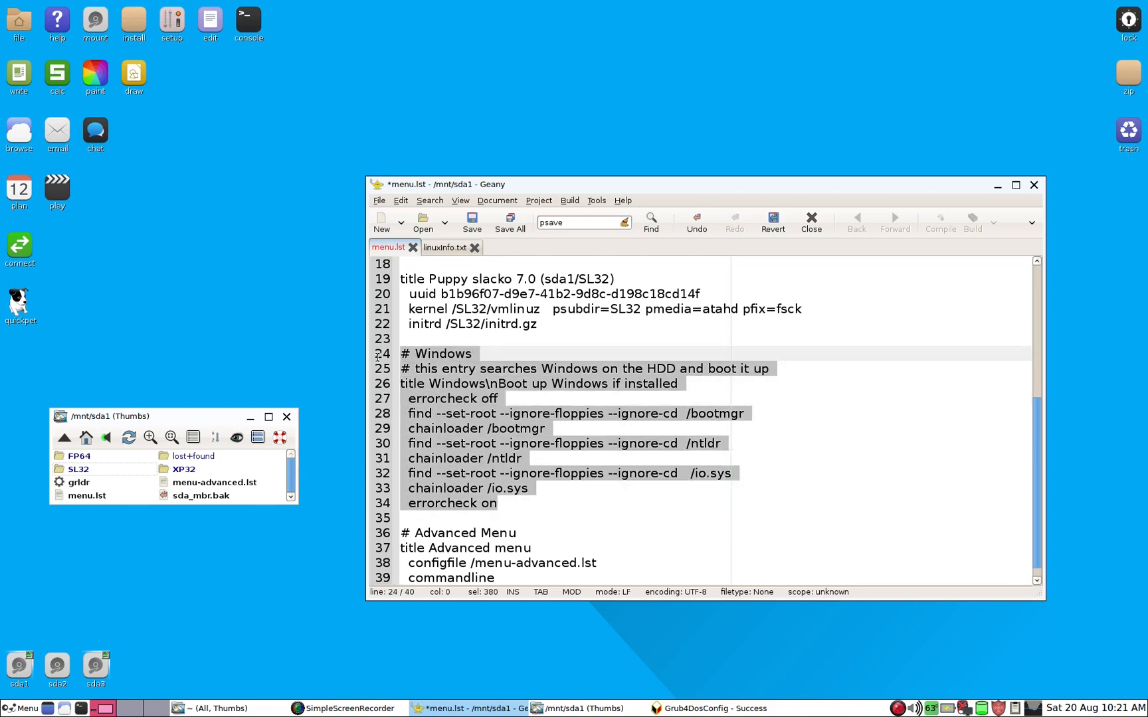
click(381, 346)
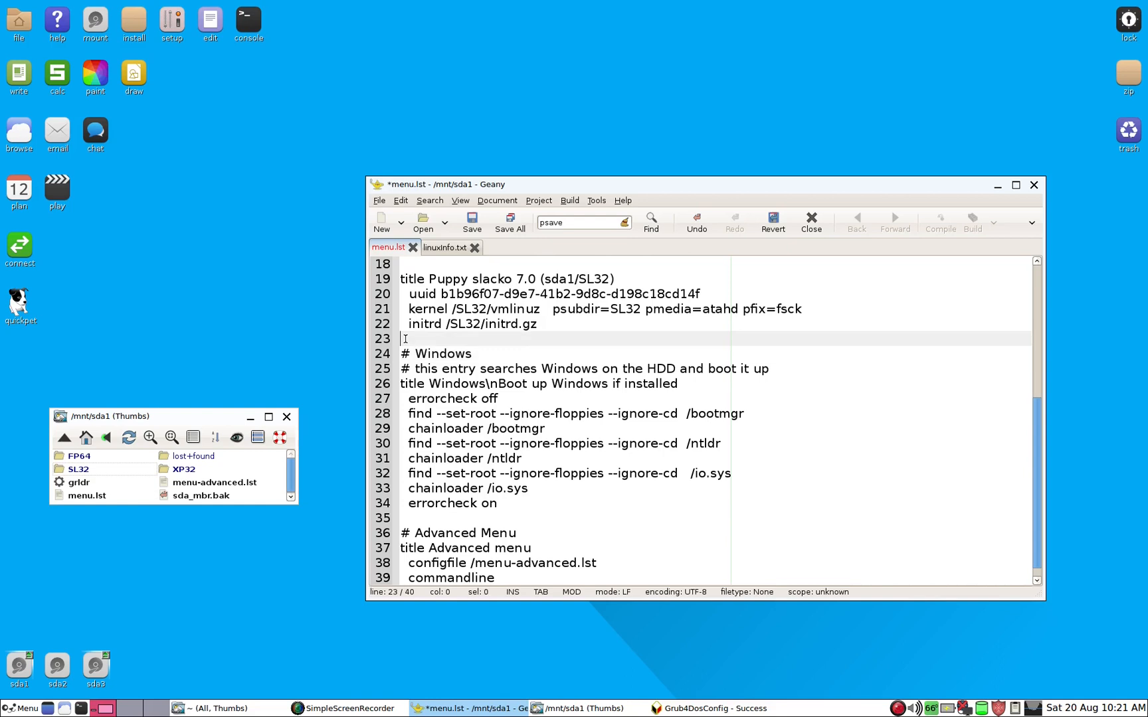
drag(403, 352, 507, 511)
key(Delete)
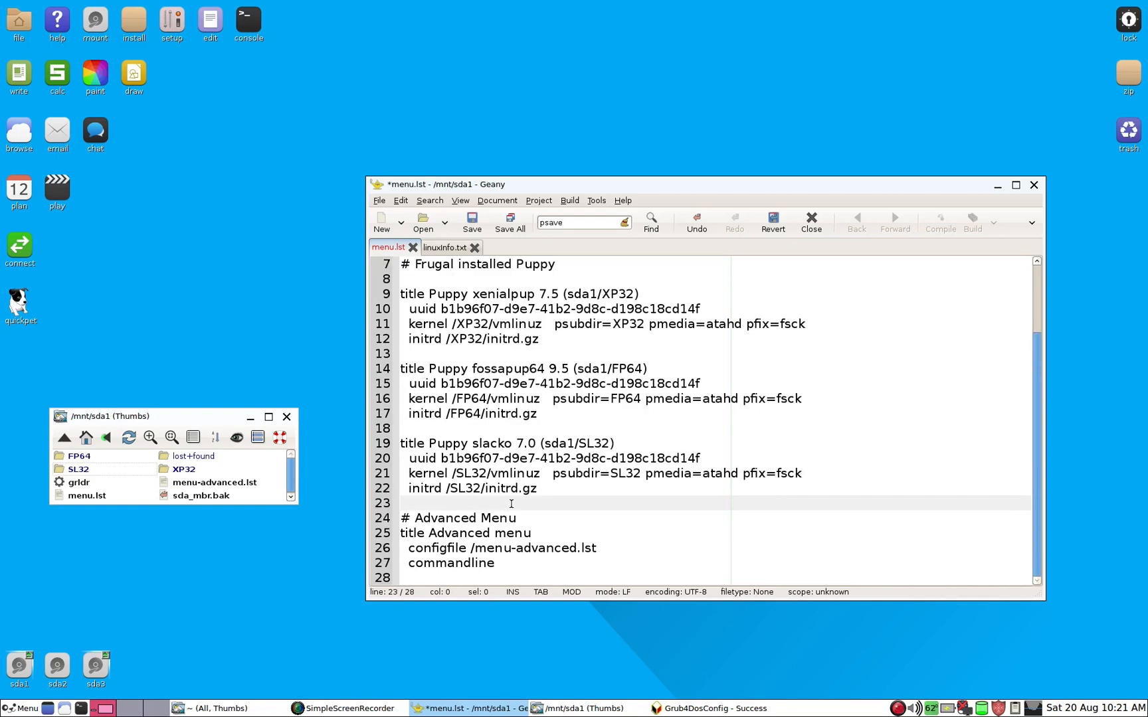
scroll(511, 502, up, 3)
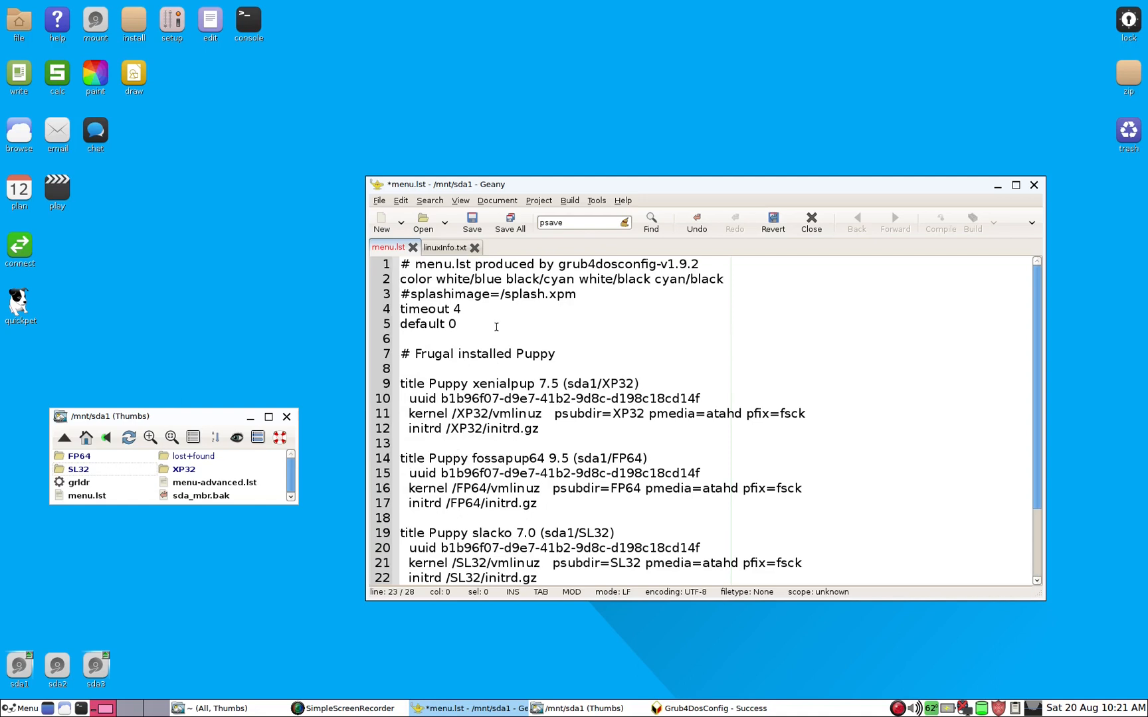
click(472, 222)
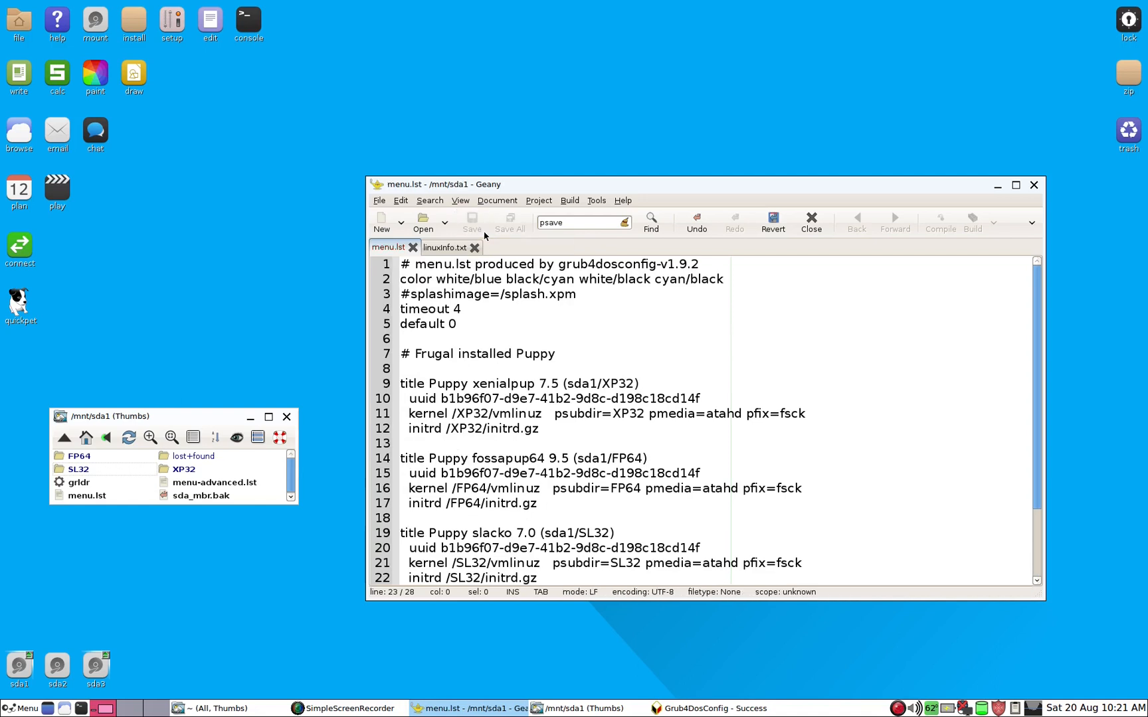
- Reposition the editor and the sda1 folder window on the desktop, and minimise the screen recorder window
drag(543, 184, 376, 4)
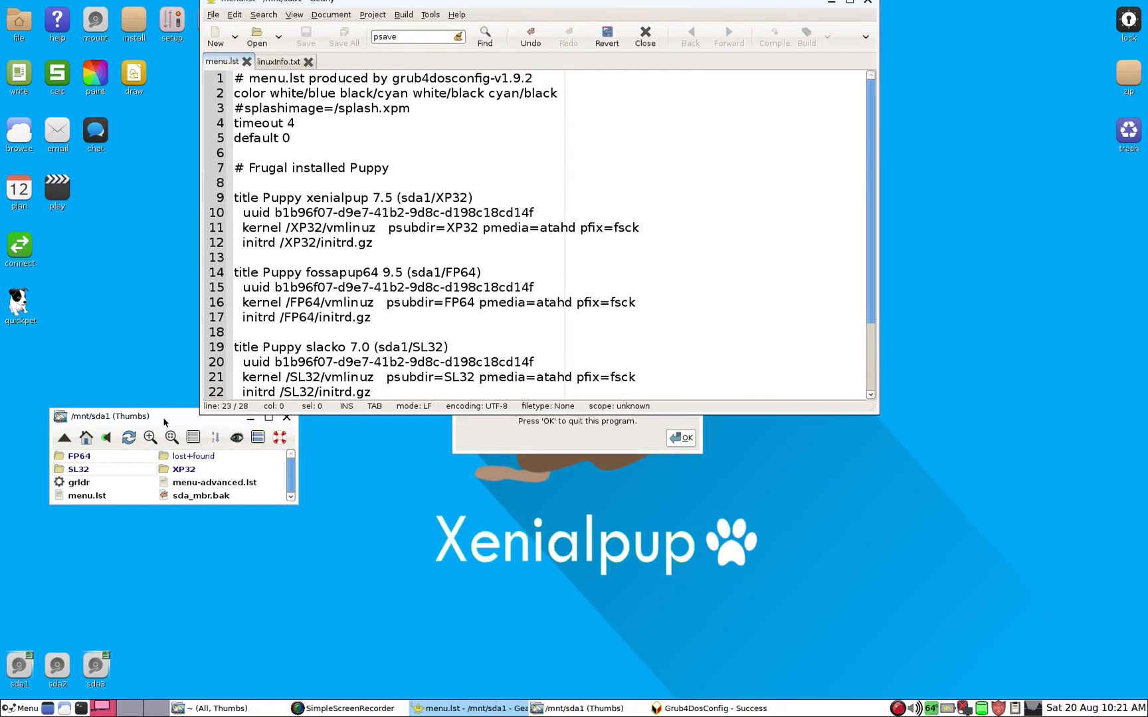
drag(165, 420, 160, 443)
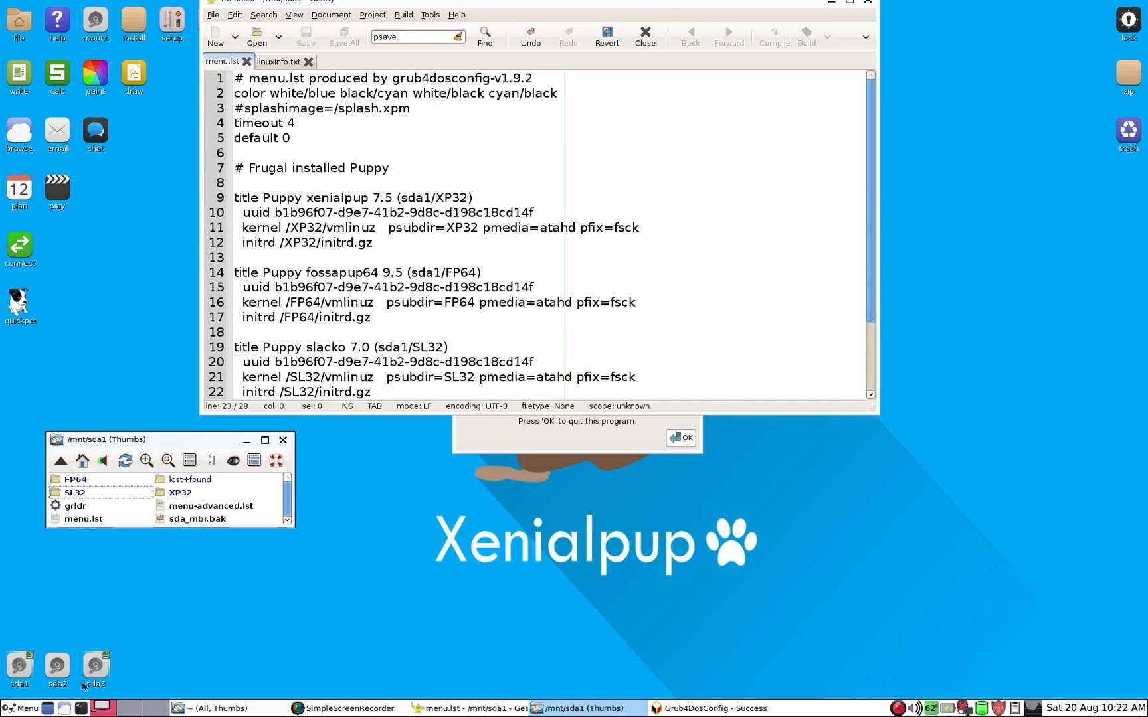
mouse_move(60, 674)
click(503, 710)
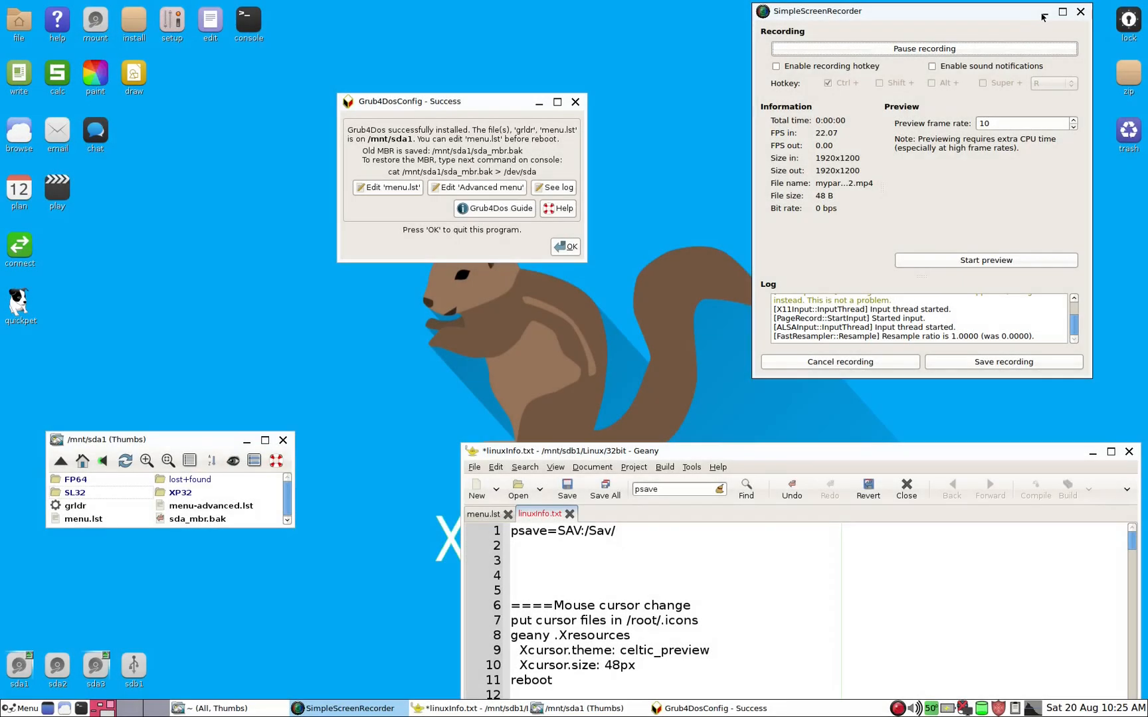
click(1043, 13)
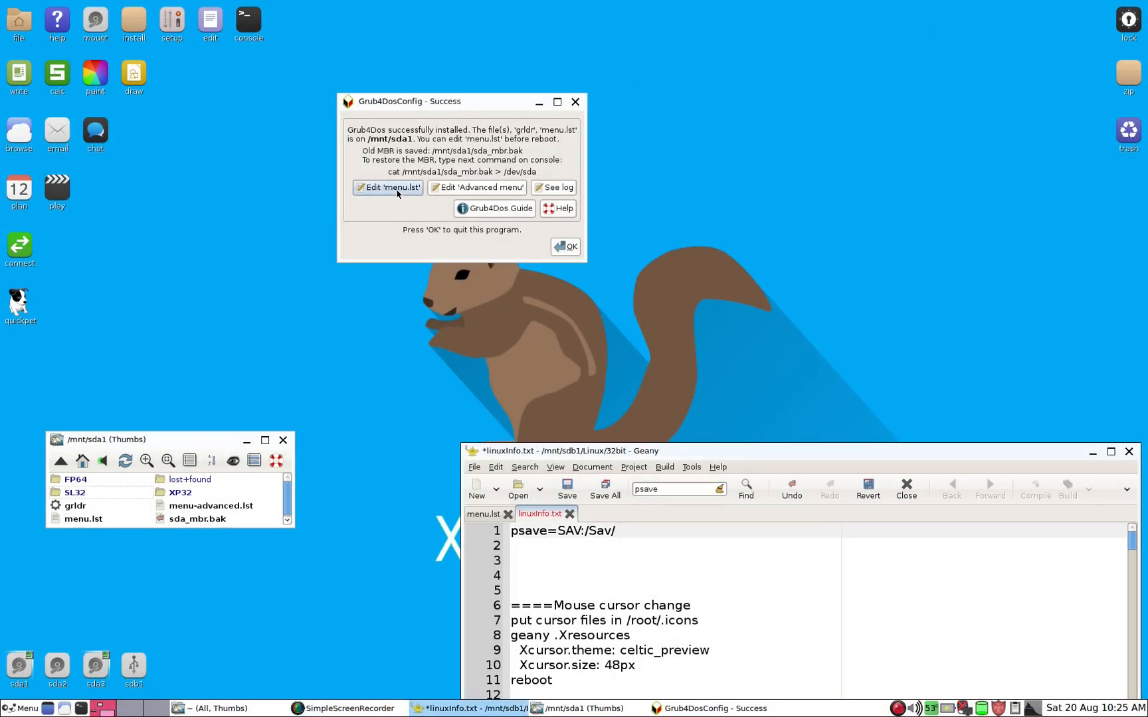
click(494, 517)
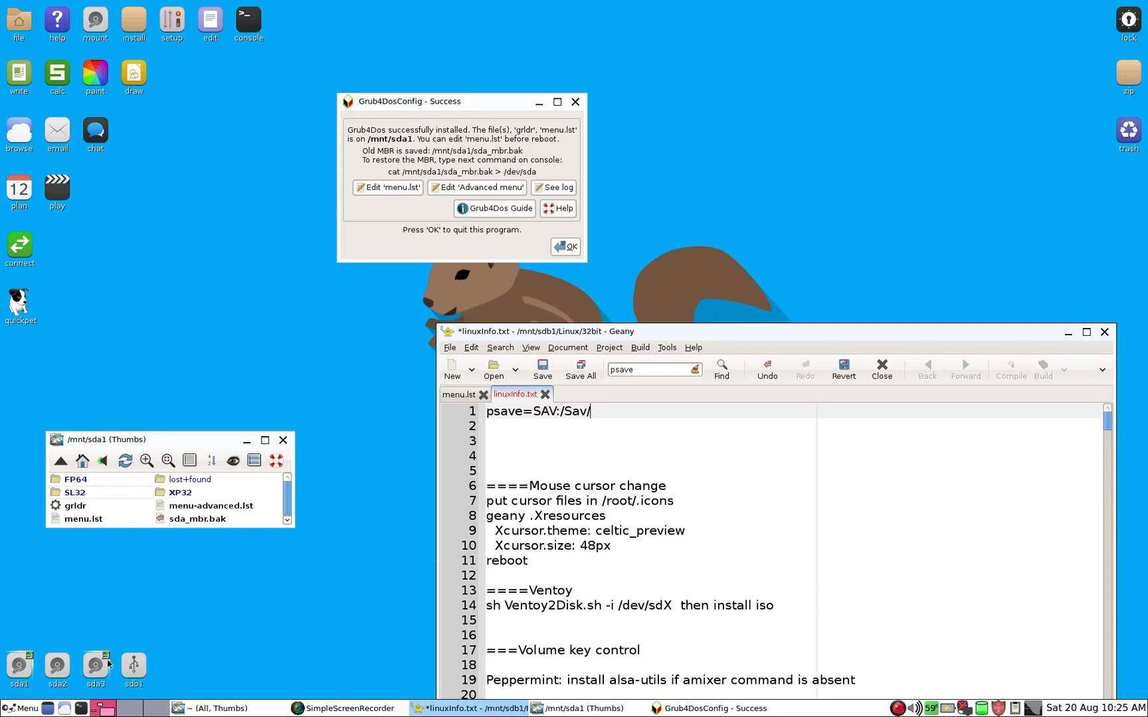
- Create a folder named Sav on the sda2 partition from a terminal, and place the sda2 window above the sda1 one
click(59, 668)
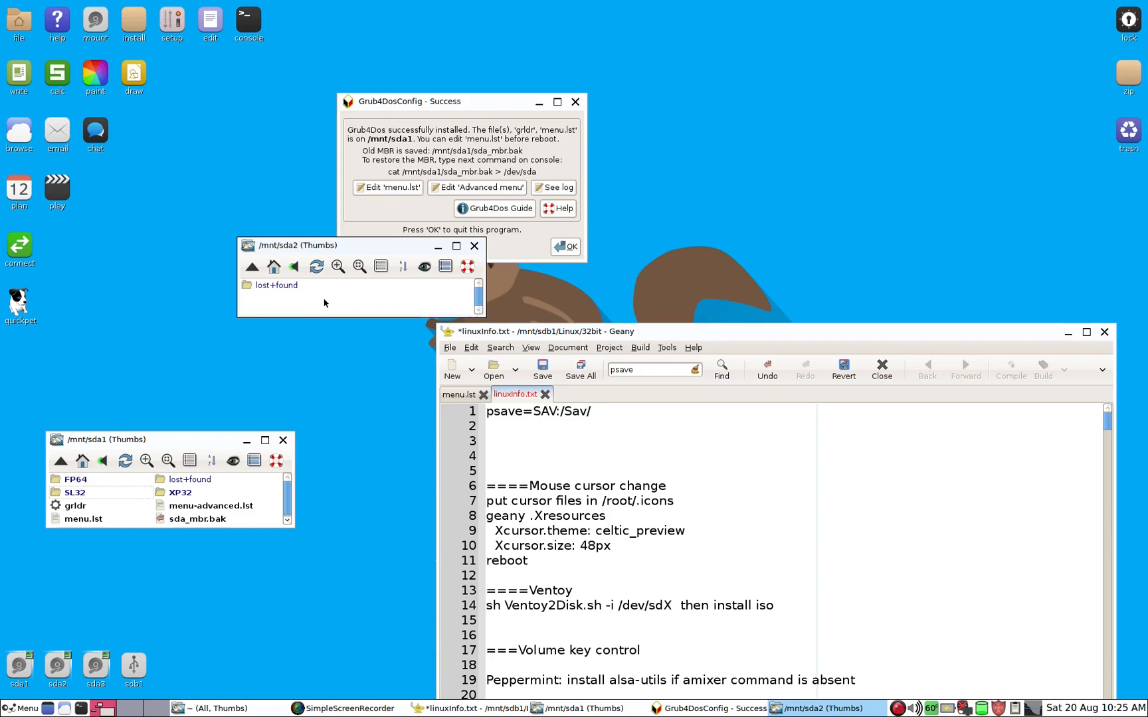
key(grave)
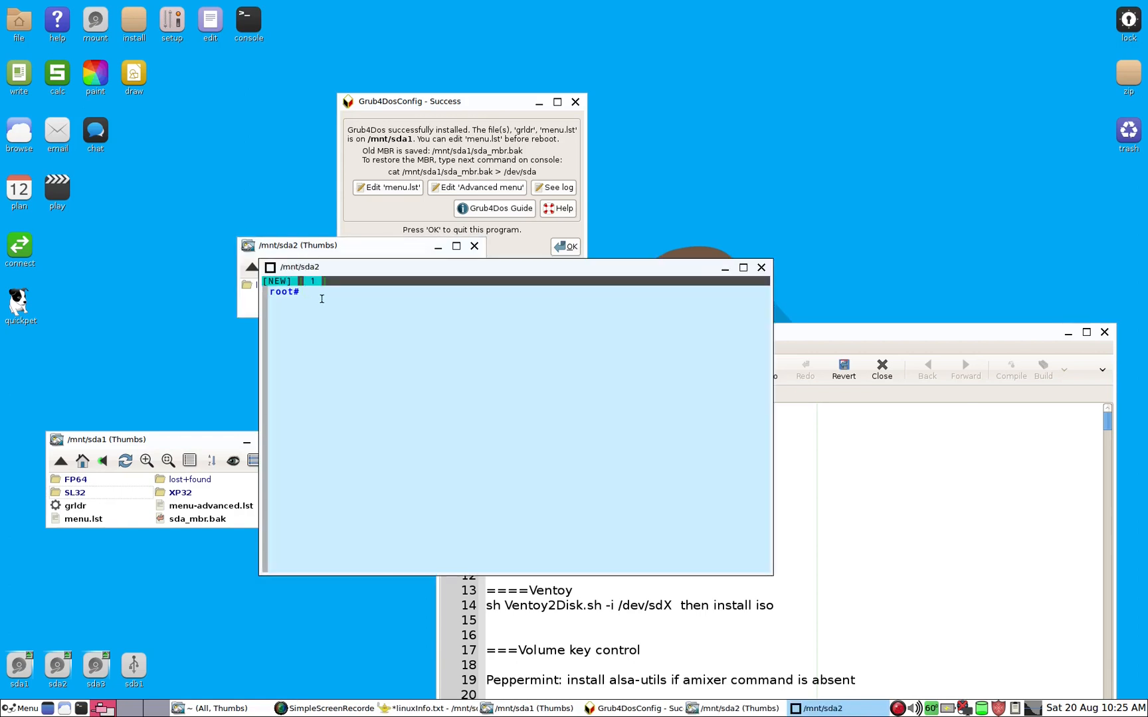
drag(328, 272, 453, 142)
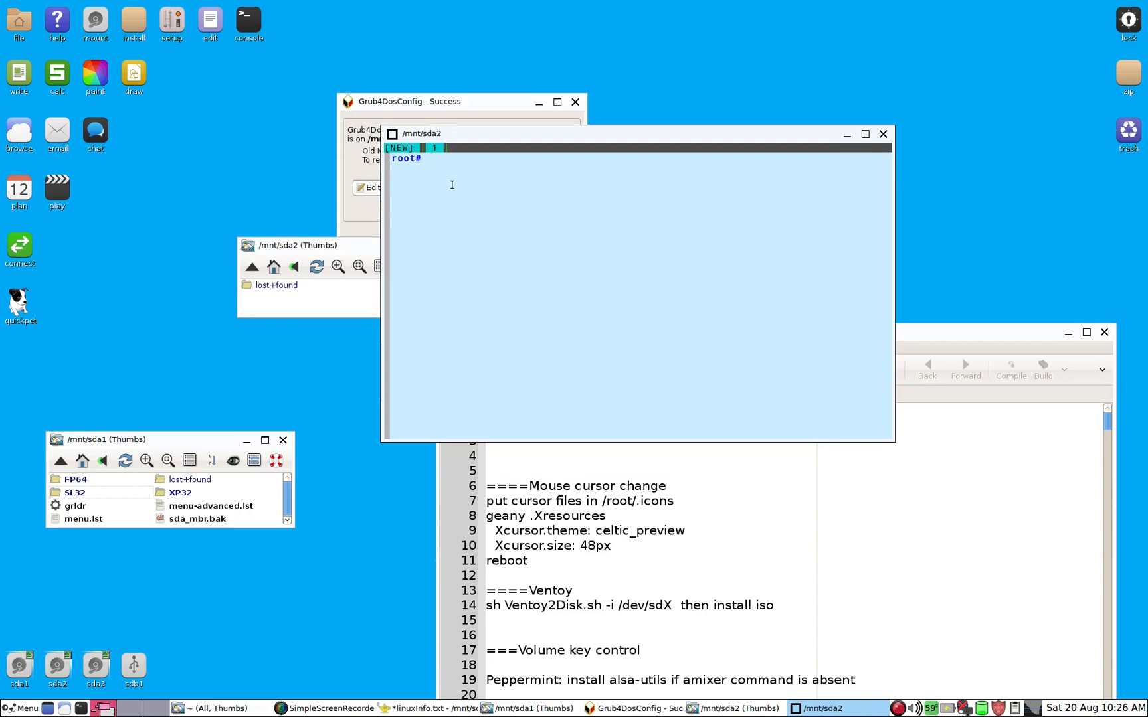
text(mkdir Sav)
key(Return)
text(exit)
key(Return)
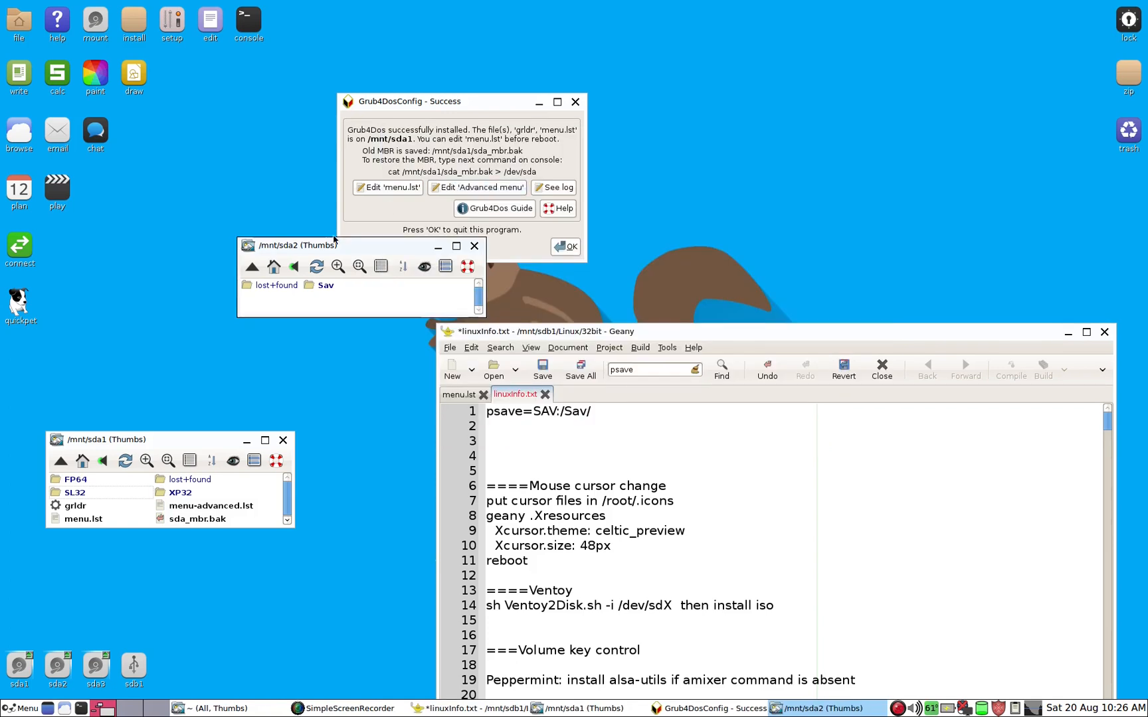
drag(324, 248, 121, 327)
click(123, 346)
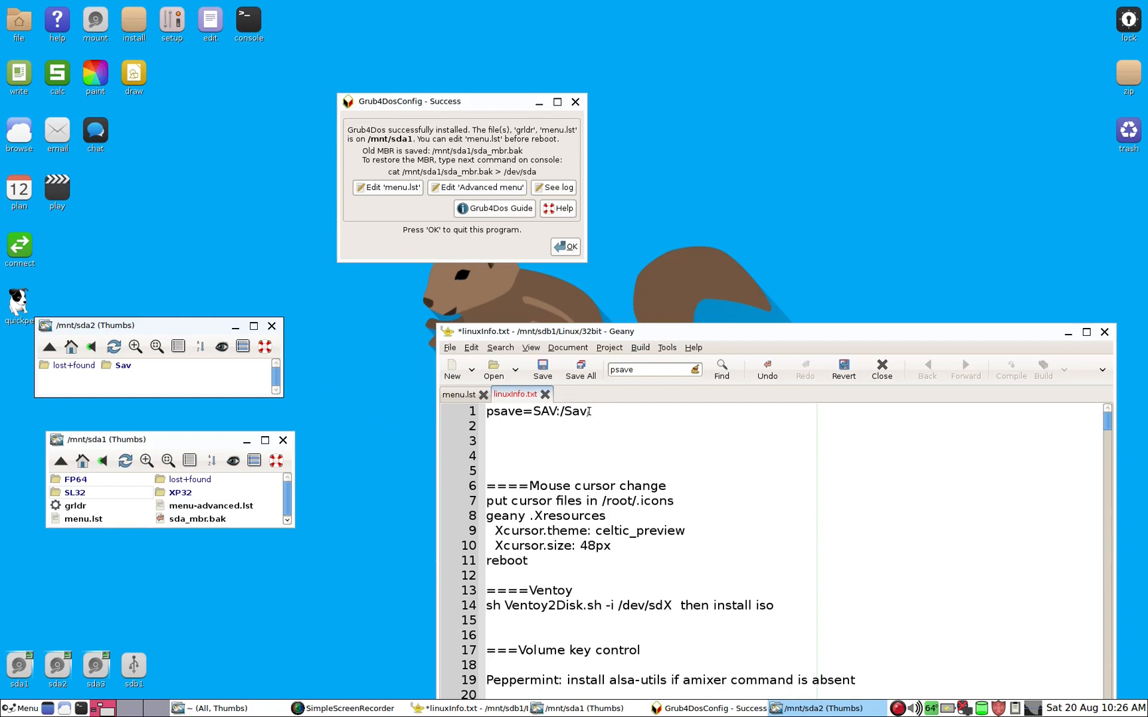
- Copy psave=SAV:/Sav/ from linuxinfo.txt and insert it after psubdir=XP32 in the Xenialpup kernel line of menu.lst
drag(592, 411, 486, 411)
key(ctrl+c)
right_click(494, 416)
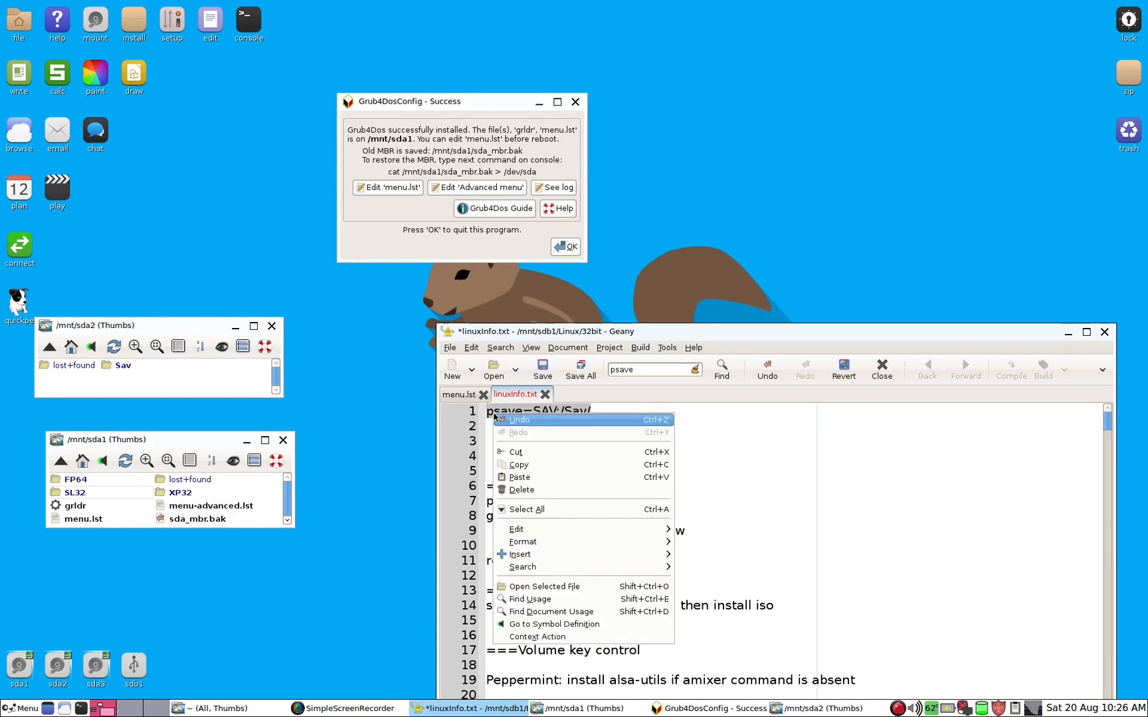
click(520, 464)
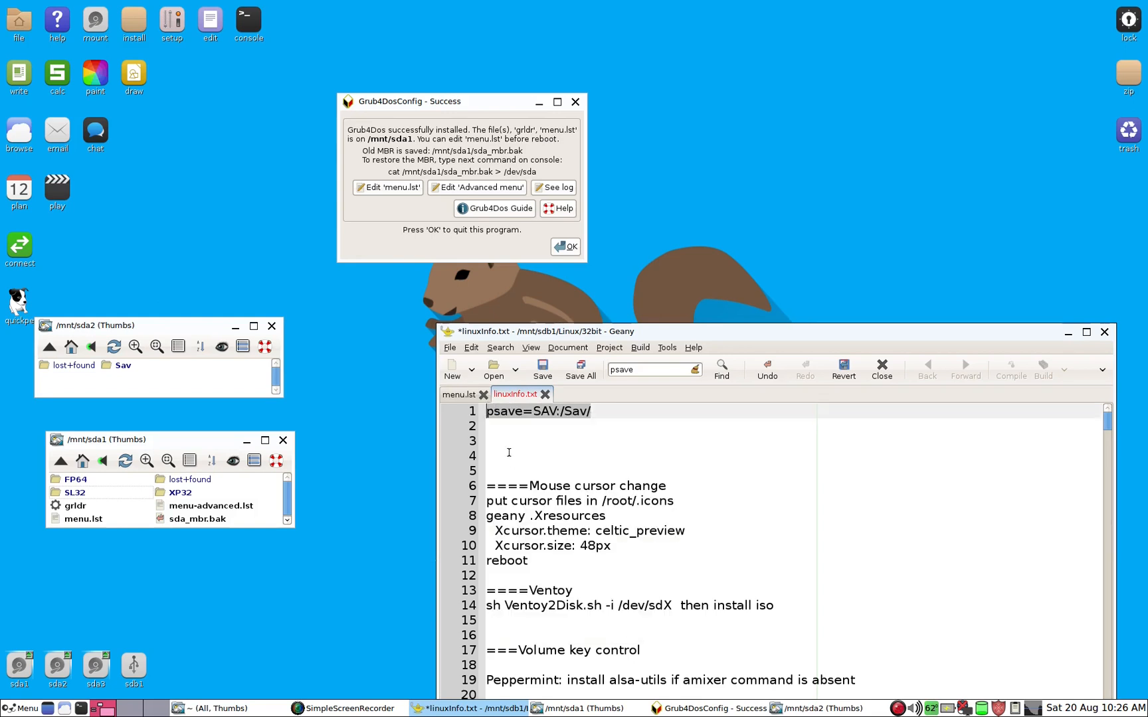
click(459, 396)
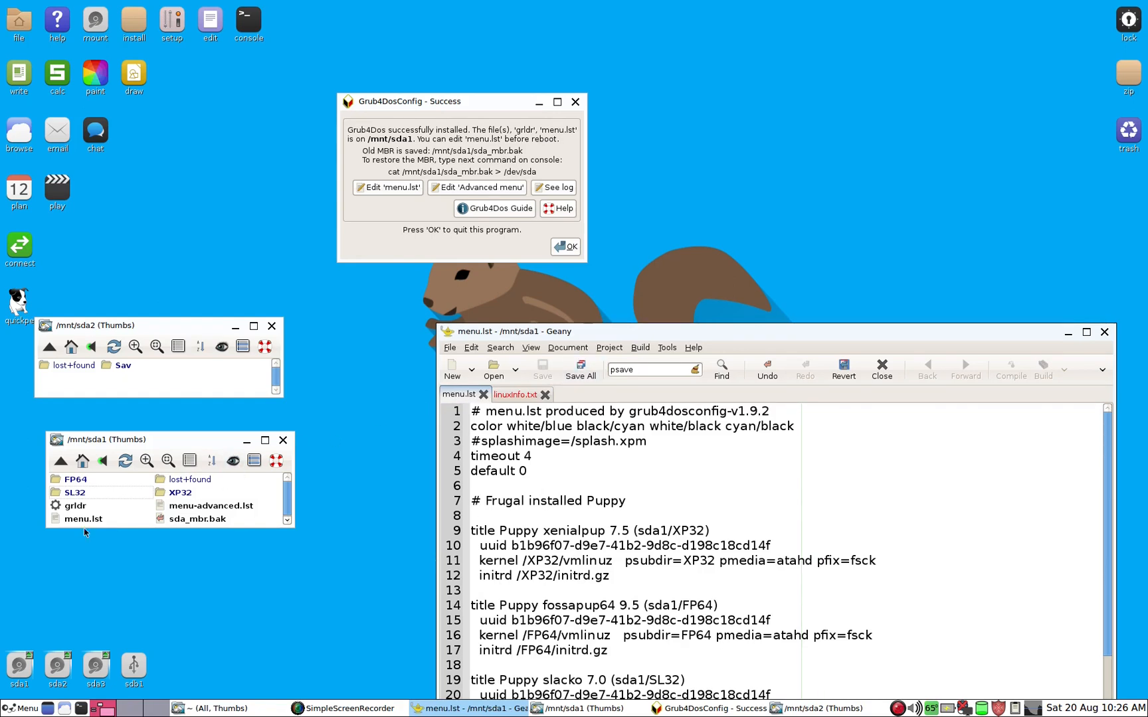
scroll(559, 489, down, 1)
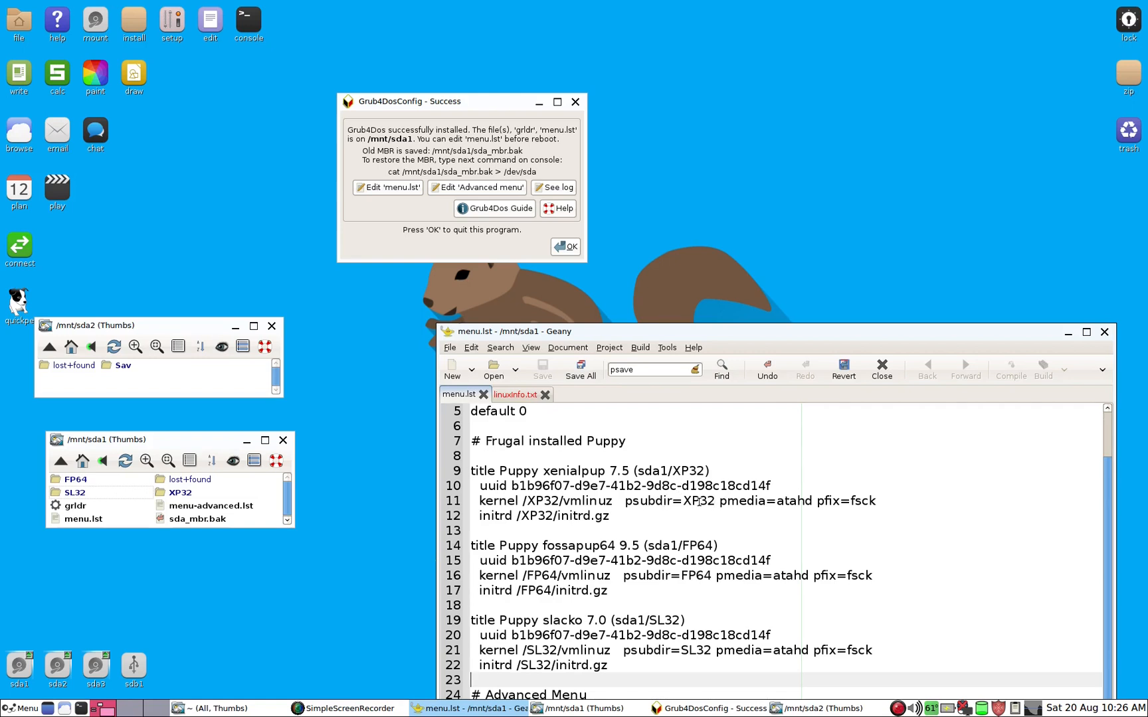
click(721, 501)
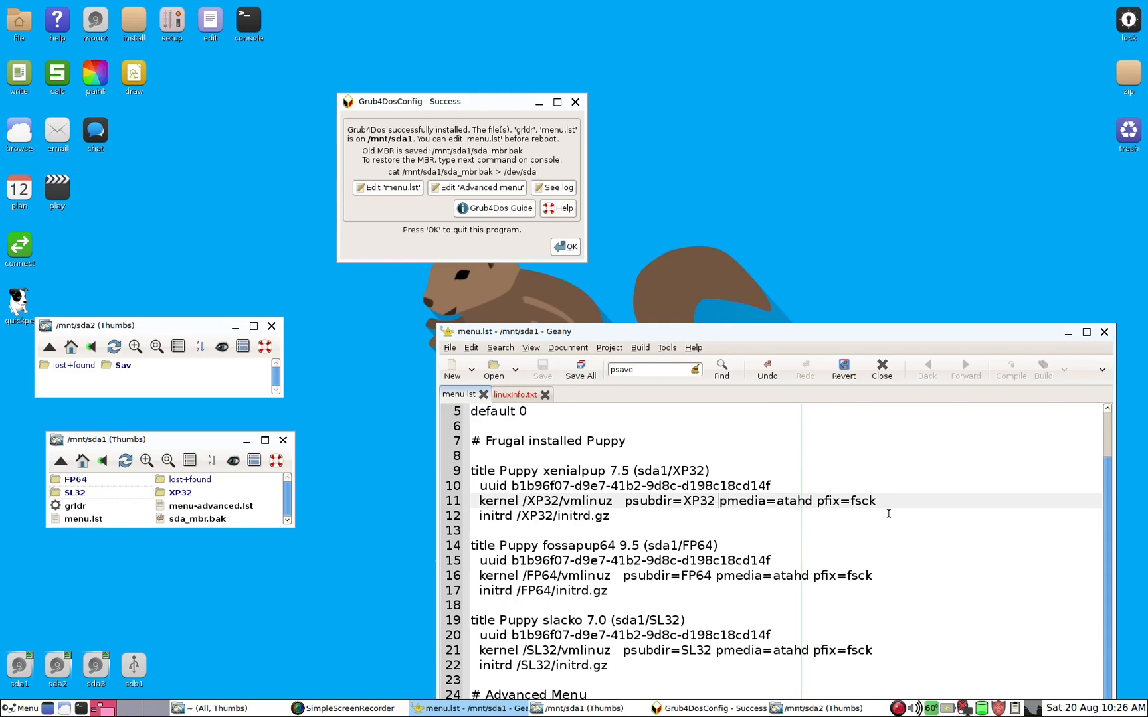
key(ctrl+v)
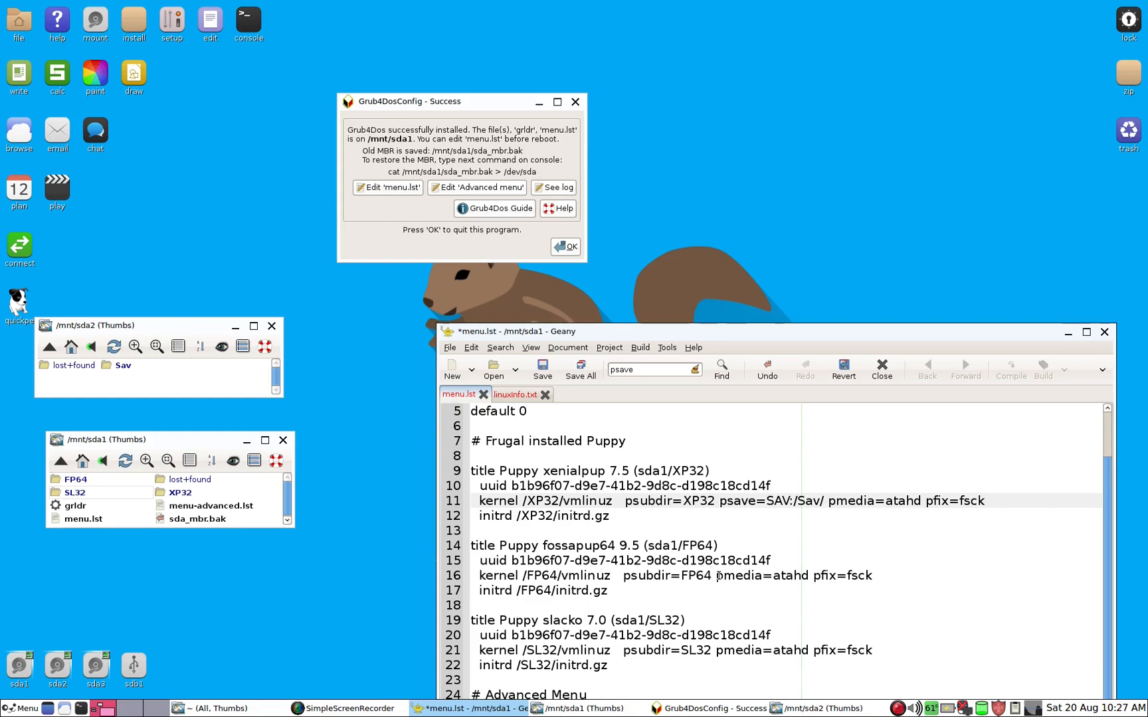
- Insert psave=SAV:/Sav/ after psubdir=FP64 and psubdir=SL32 in the Fossapup64 and Slacko kernel lines
click(717, 576)
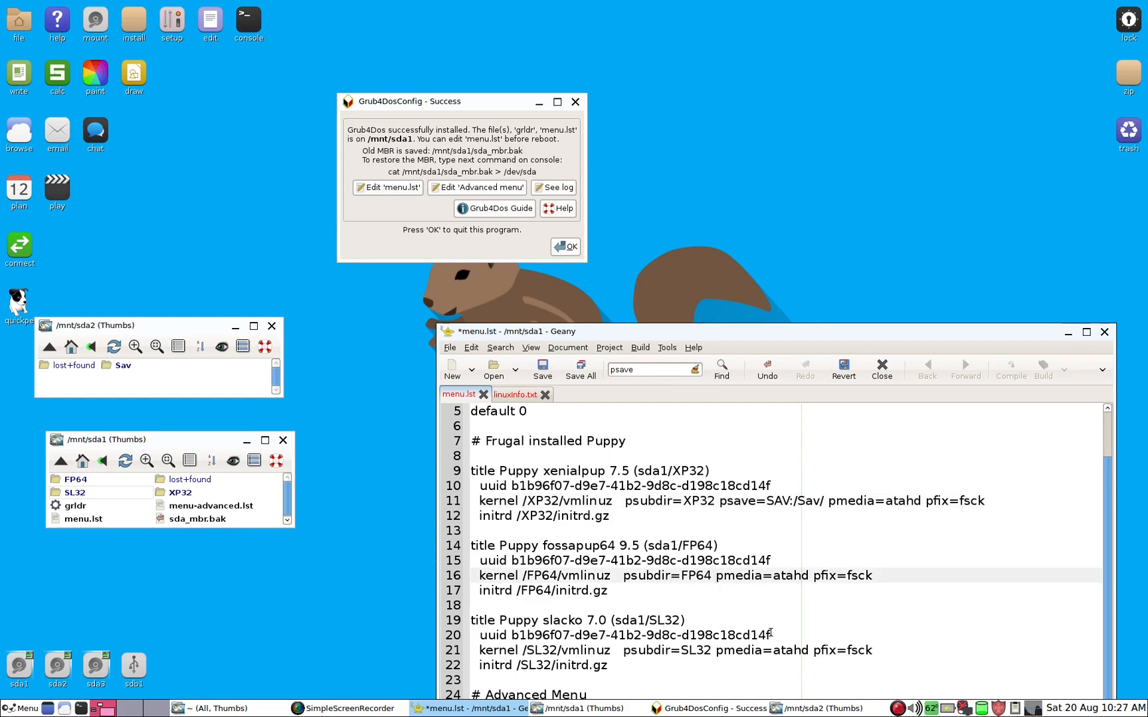
text(psave=SAV:/Sav/)
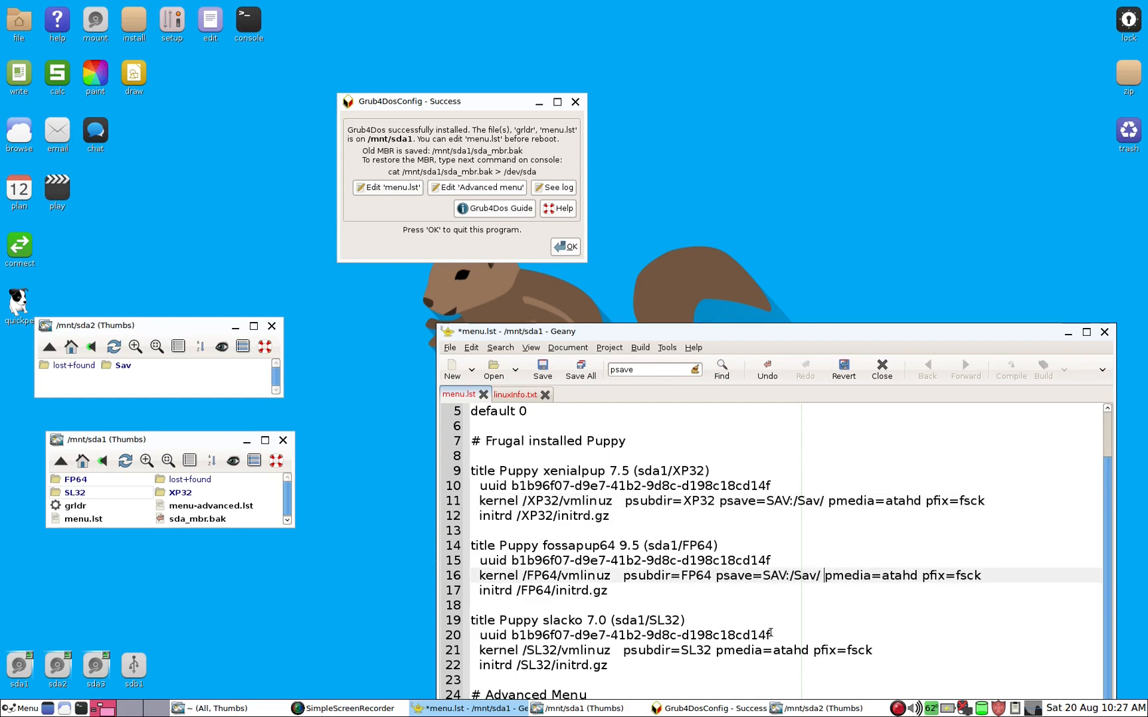
scroll(746, 602, down, 1)
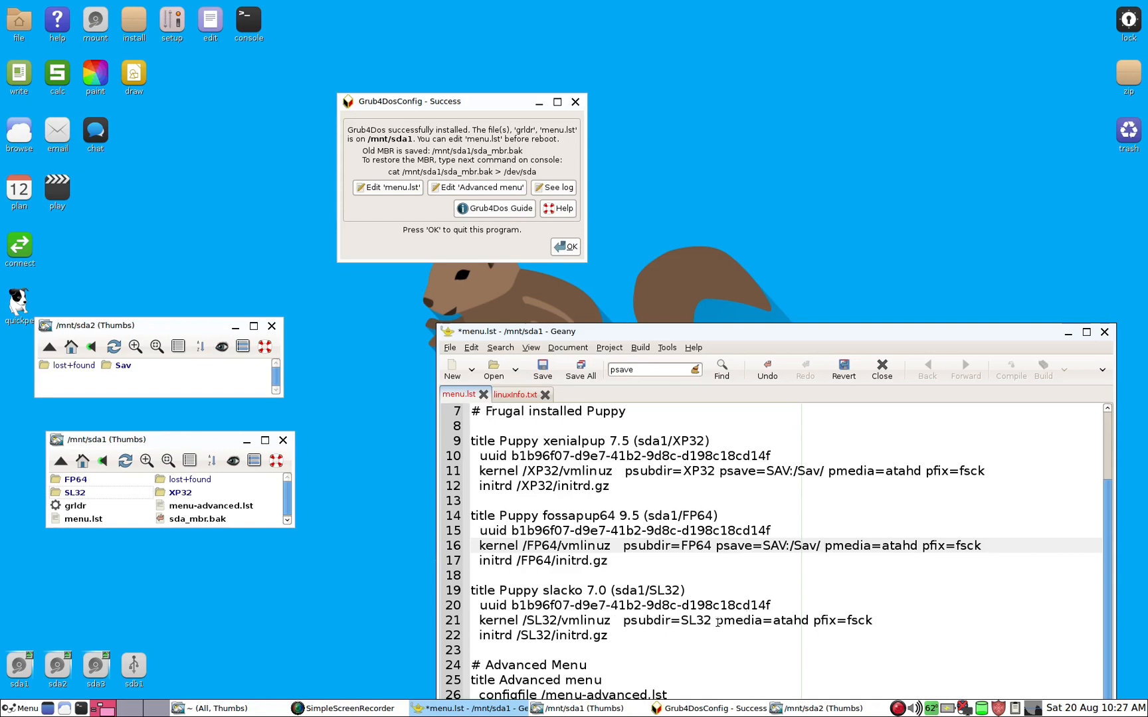
click(717, 621)
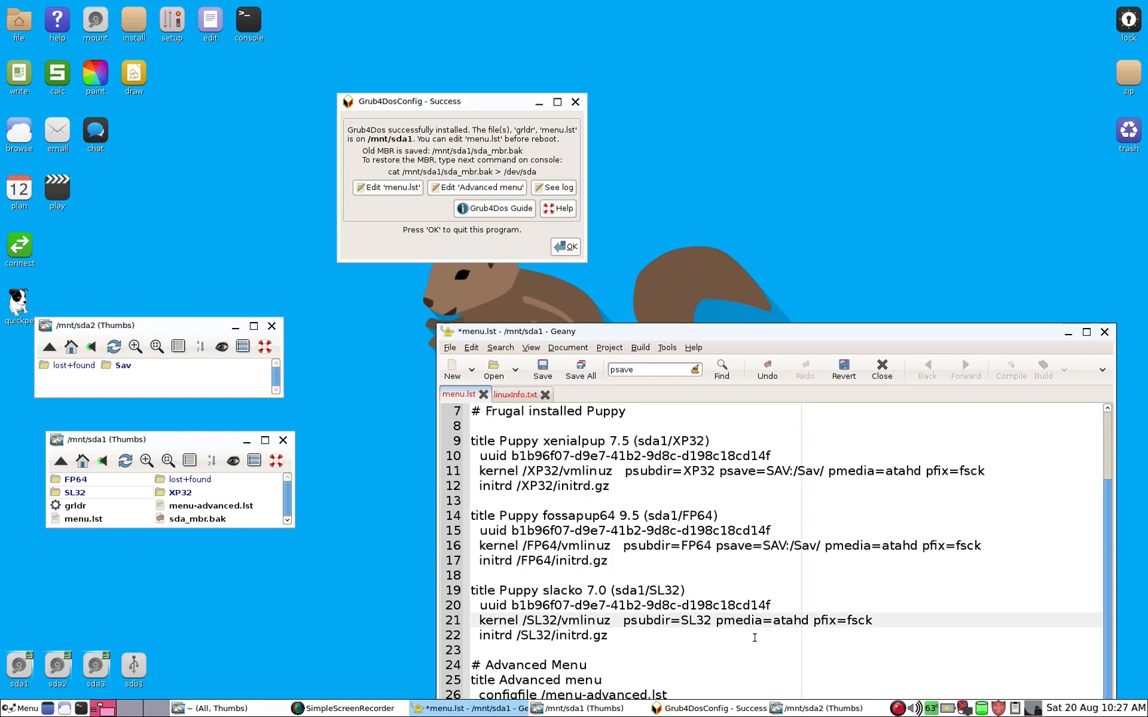
text(psave=SAV:/Sav/)
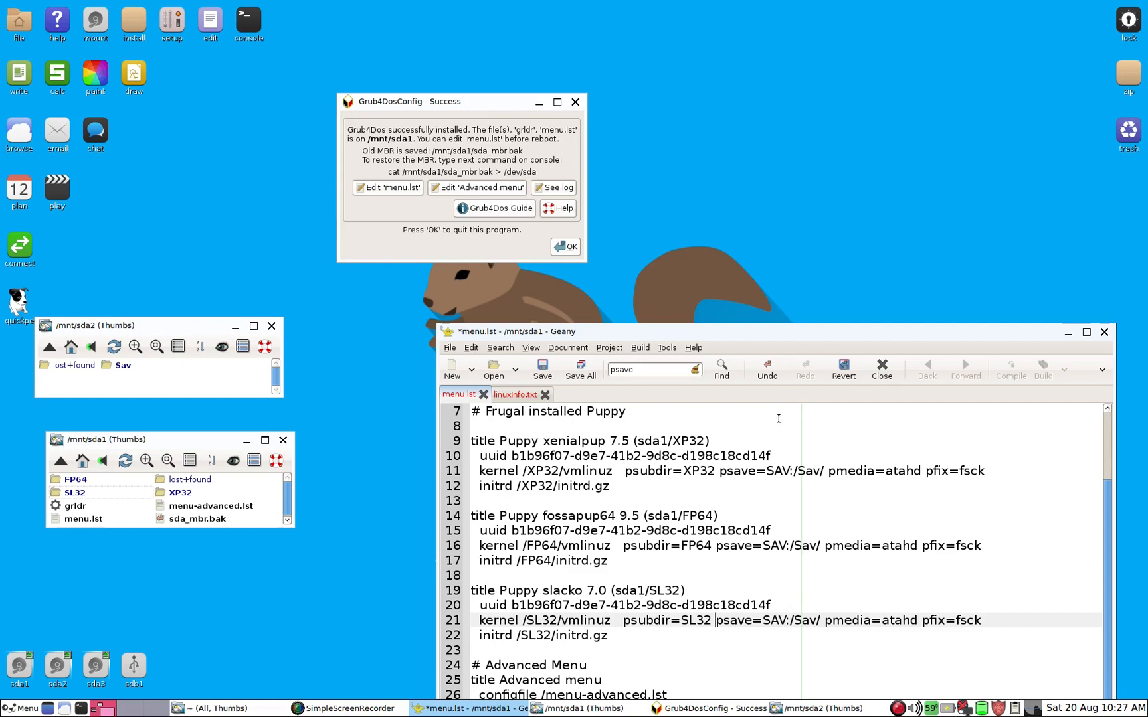
- Move the editor window up to show the full menu.lst entries, save the file and minimise the editor
drag(765, 342, 737, 257)
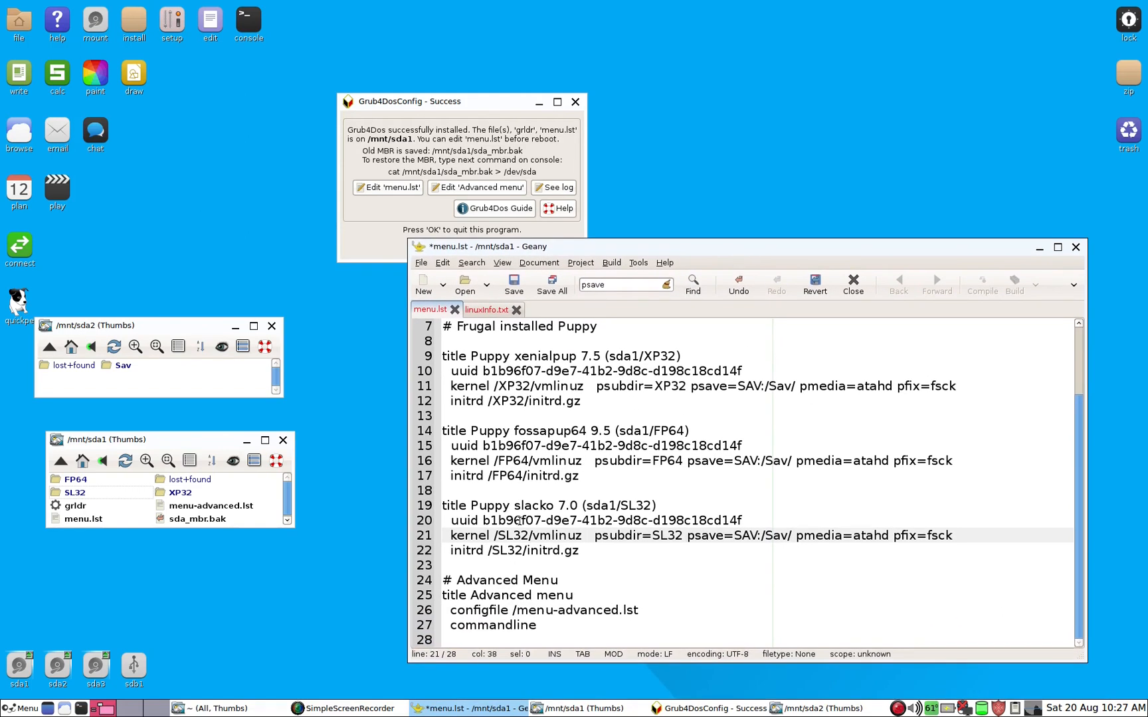
click(515, 286)
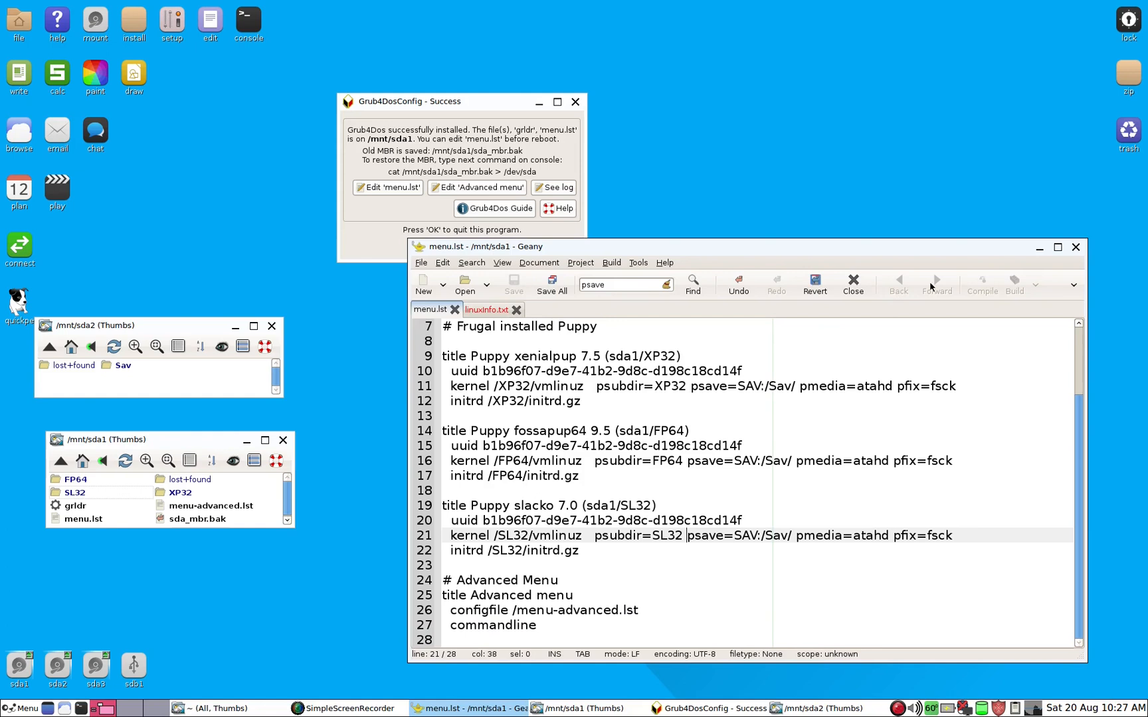
click(1040, 251)
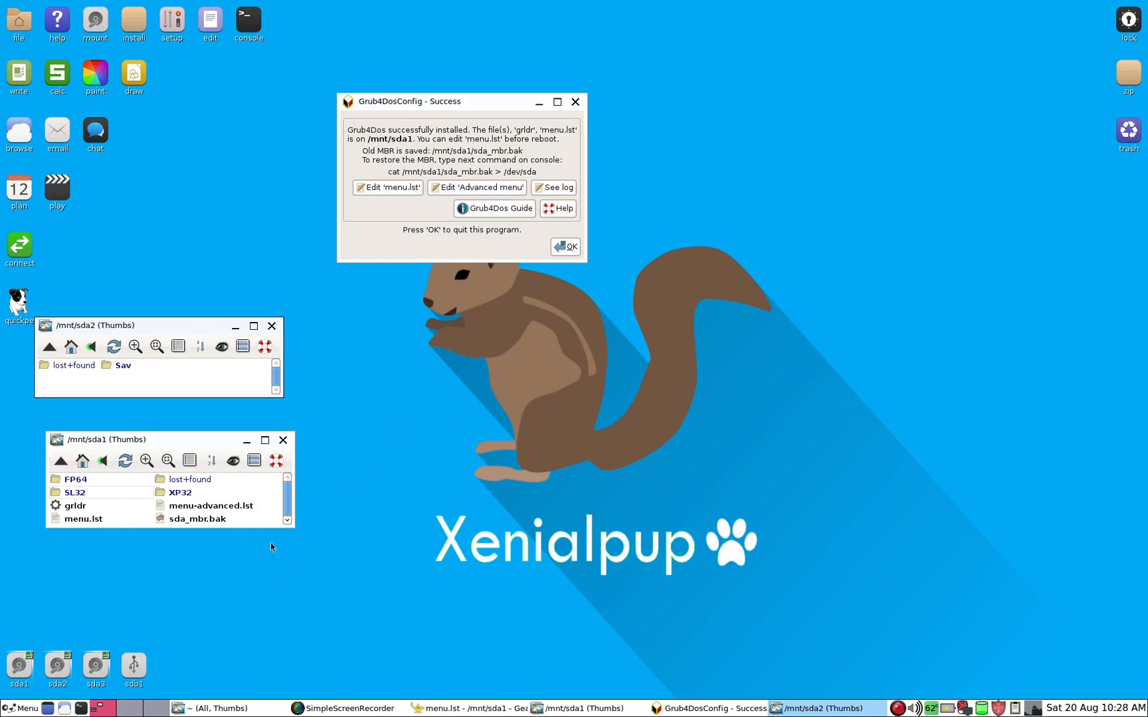
- Mount sdb1, open its Sav folder of save folders, and move that window well clear of the sda2 window
click(140, 673)
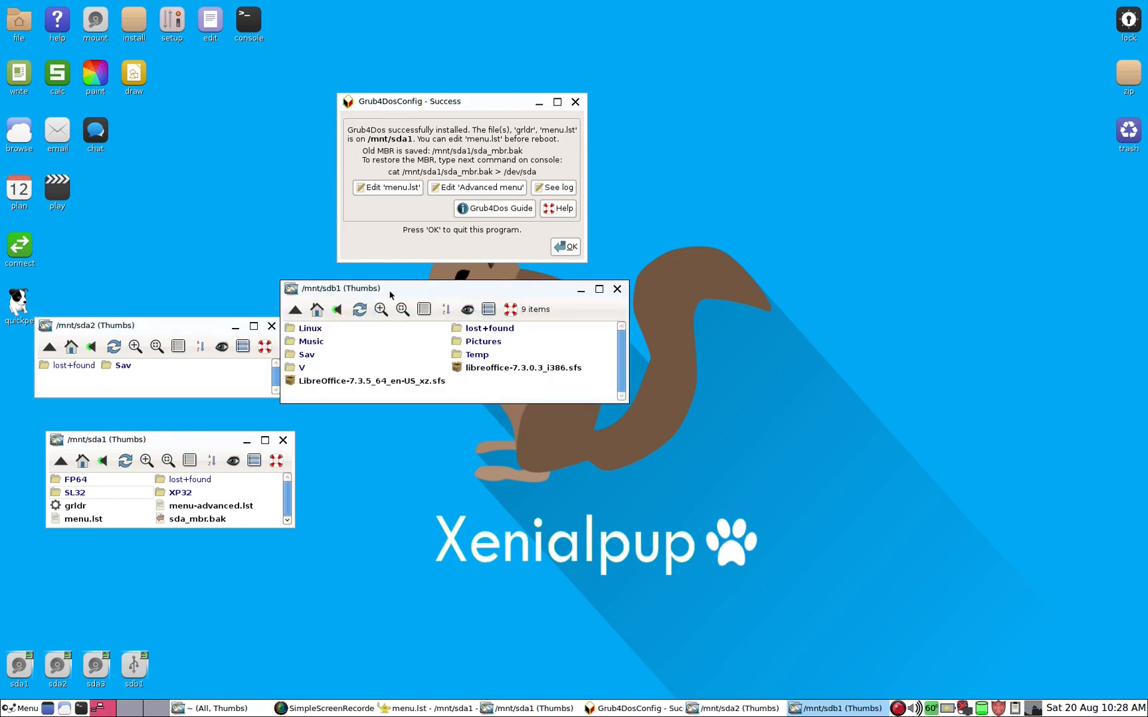
drag(391, 292, 520, 316)
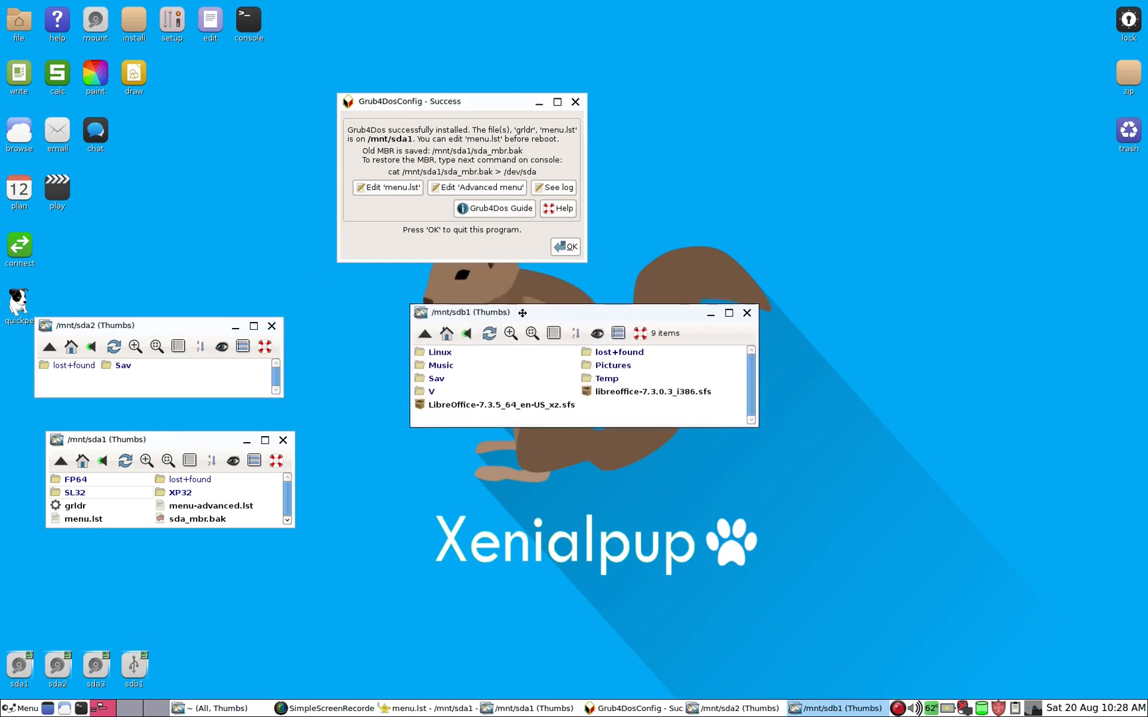
click(438, 380)
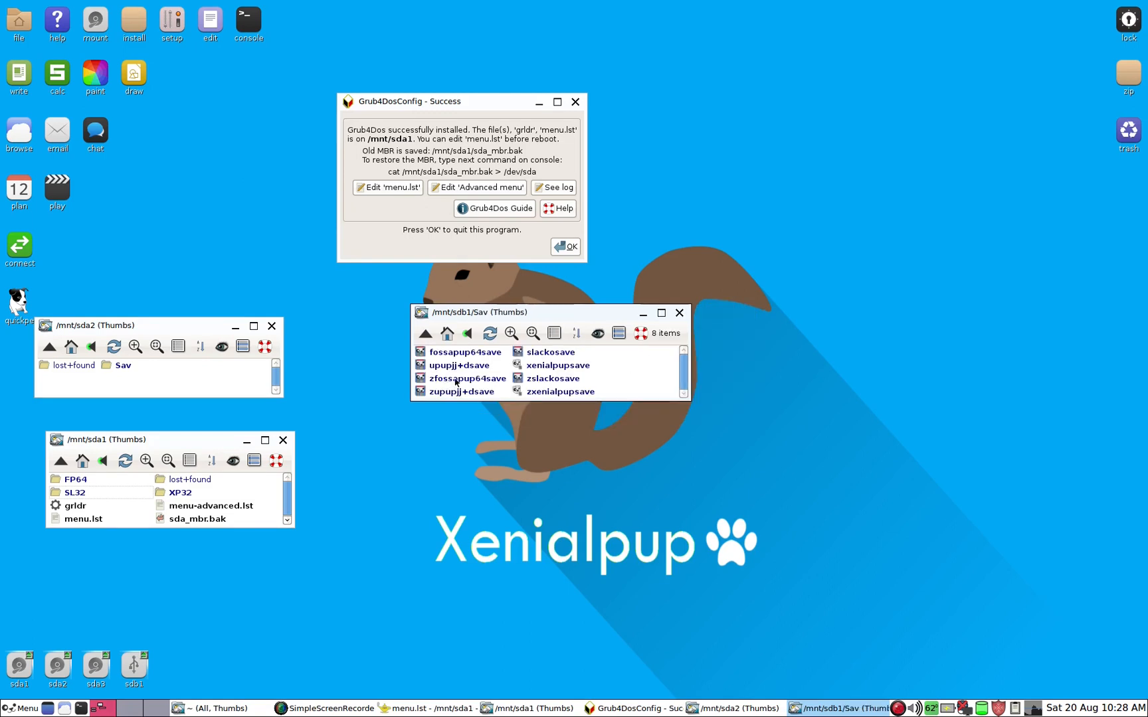
drag(496, 317, 649, 315)
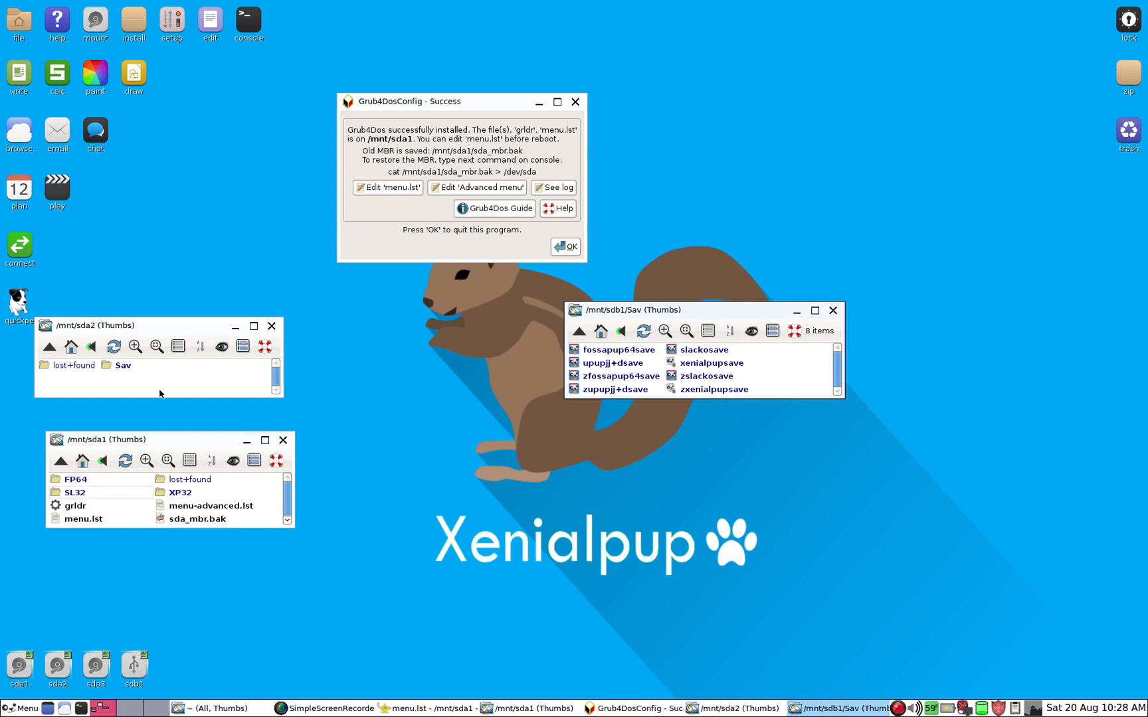
- Open the Sav folder on sda2 and move its window up so it no longer covers the sda1 window
click(123, 366)
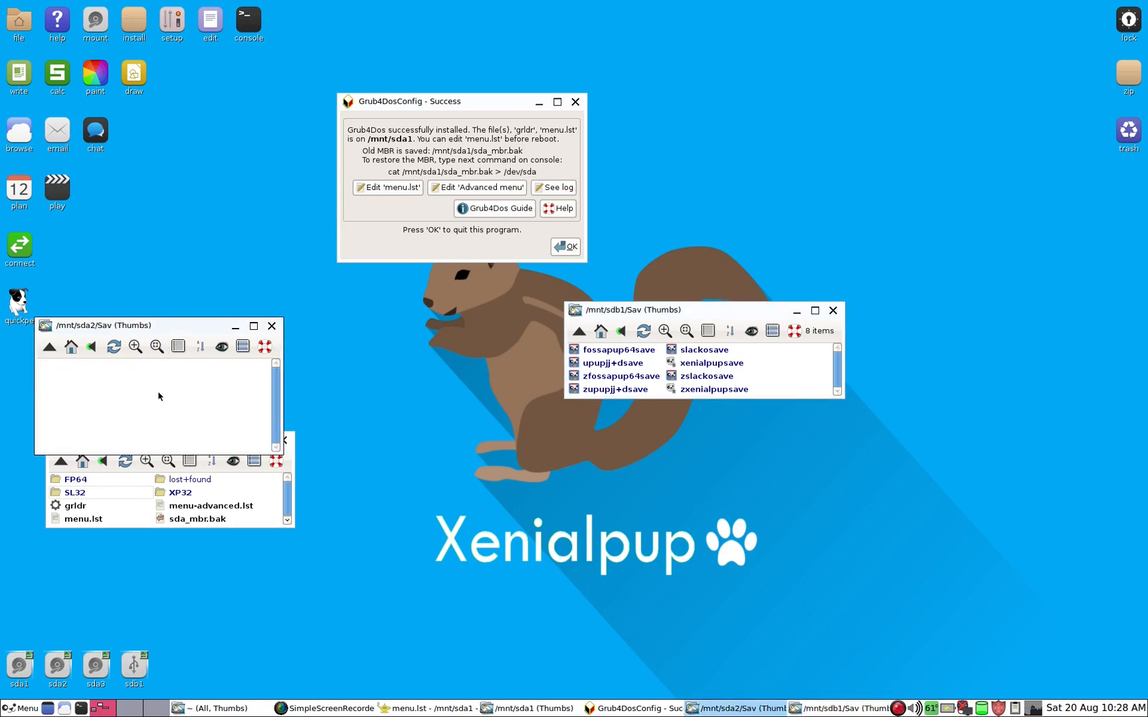
key(BackSpace)
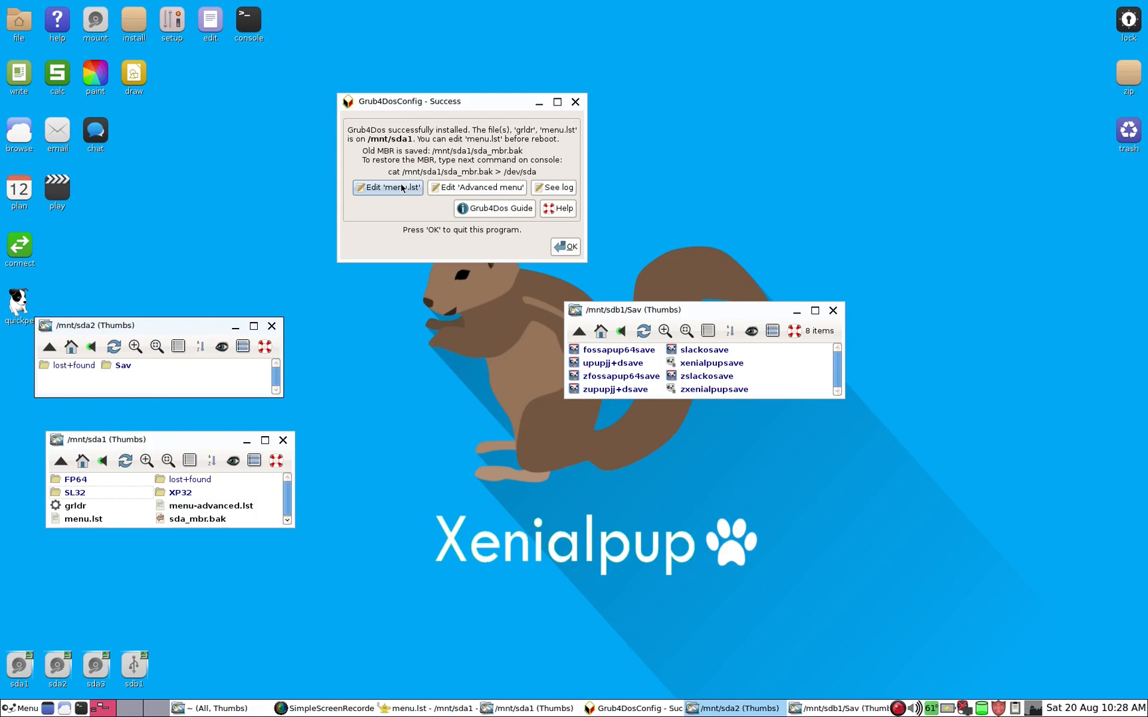
click(121, 366)
drag(174, 327, 226, 287)
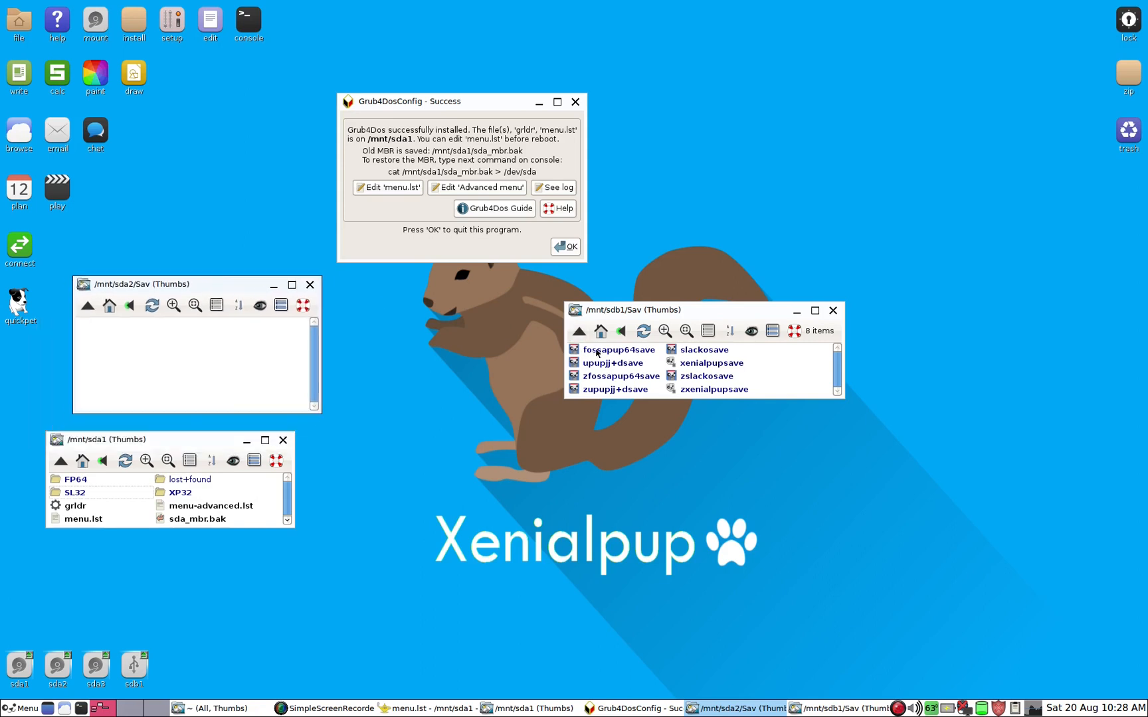
- Copy fossapup64save from Sav on sdb1 into Sav on sda2 with Newer and Brief enabled, moving the progress dialog off the destination folder
drag(597, 352, 178, 353)
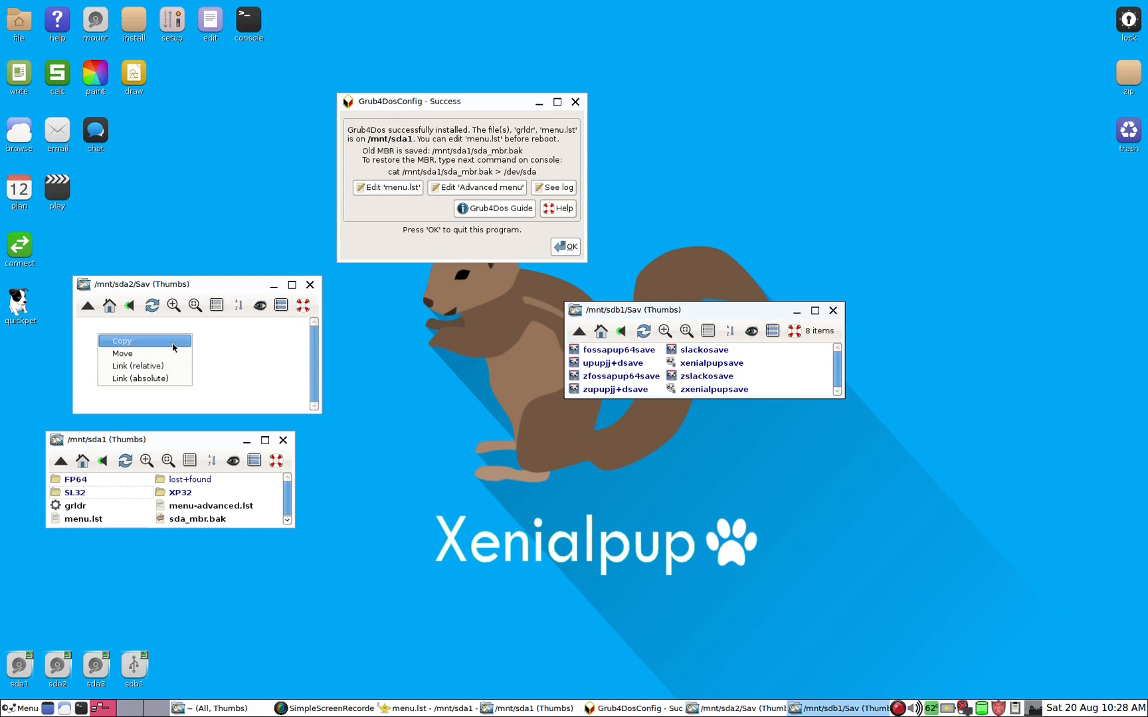
click(172, 347)
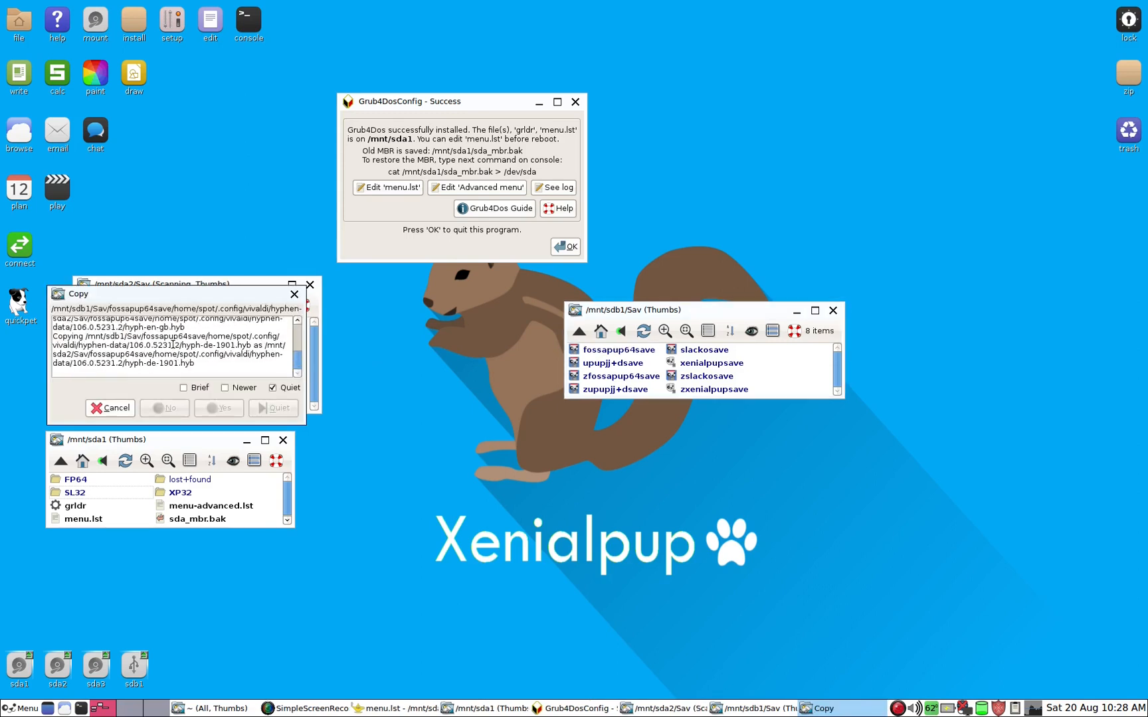
click(225, 387)
click(205, 388)
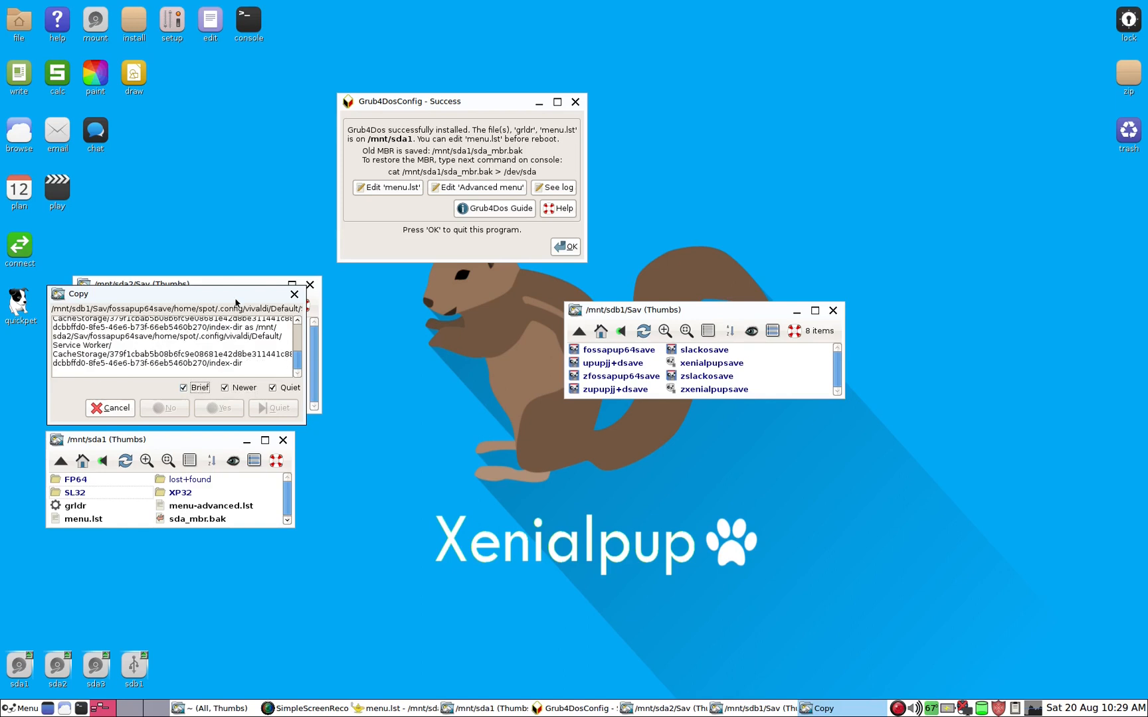
drag(236, 302, 445, 409)
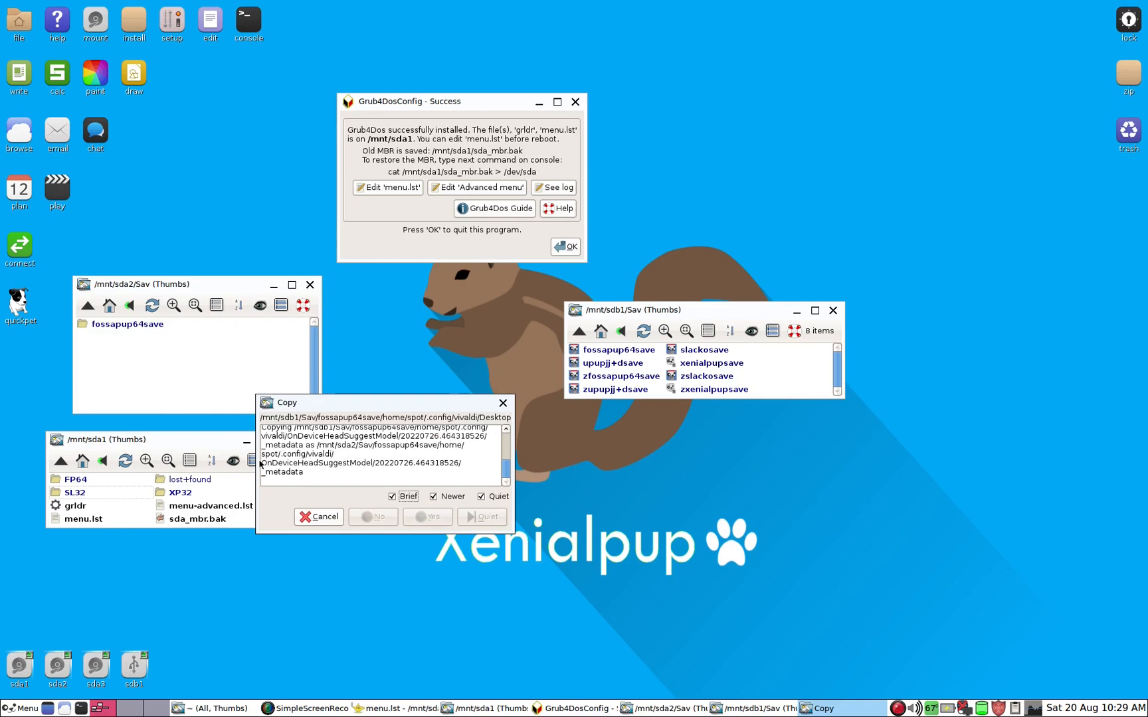
drag(331, 408, 395, 412)
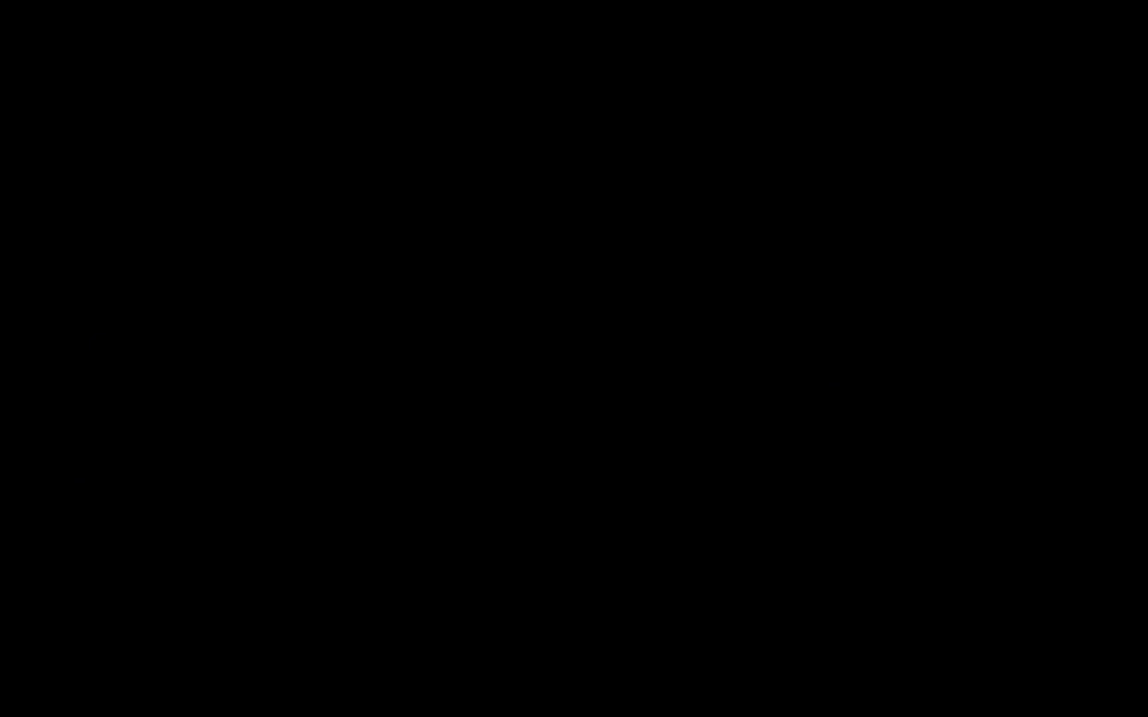